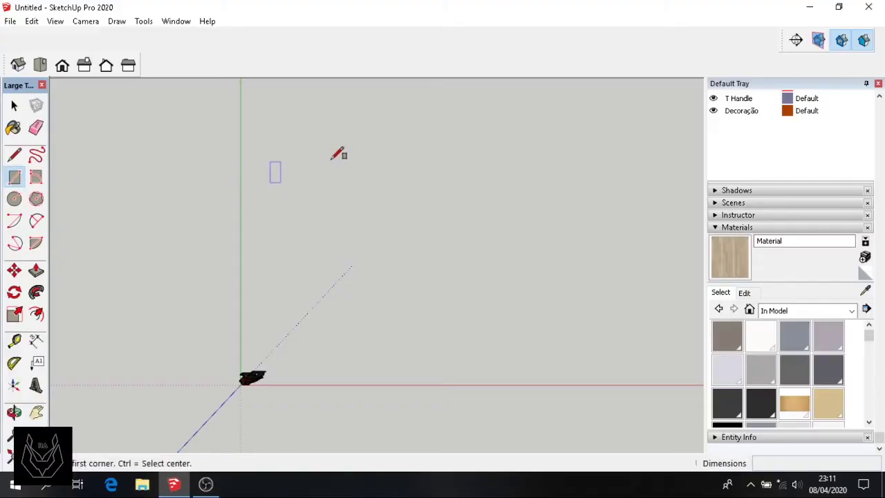
Draw the 400 by 600 cm floor rectangle
click(378, 144)
text(4)
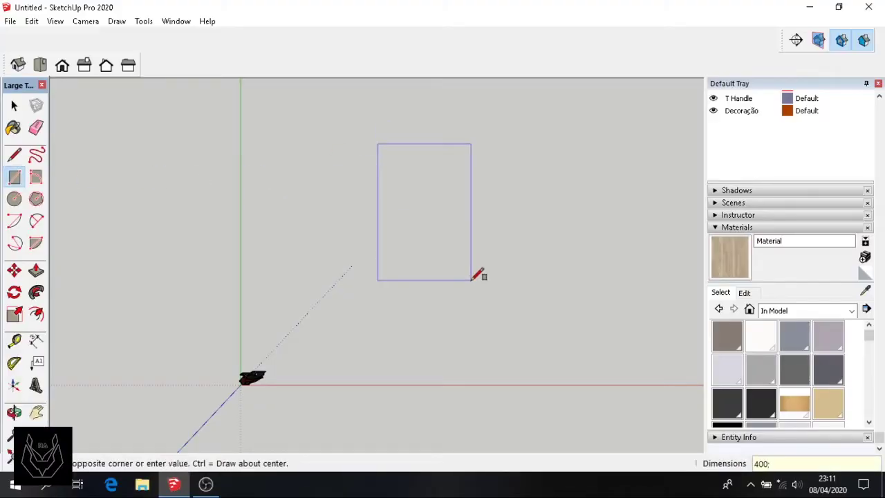
text(00)
key(Return)
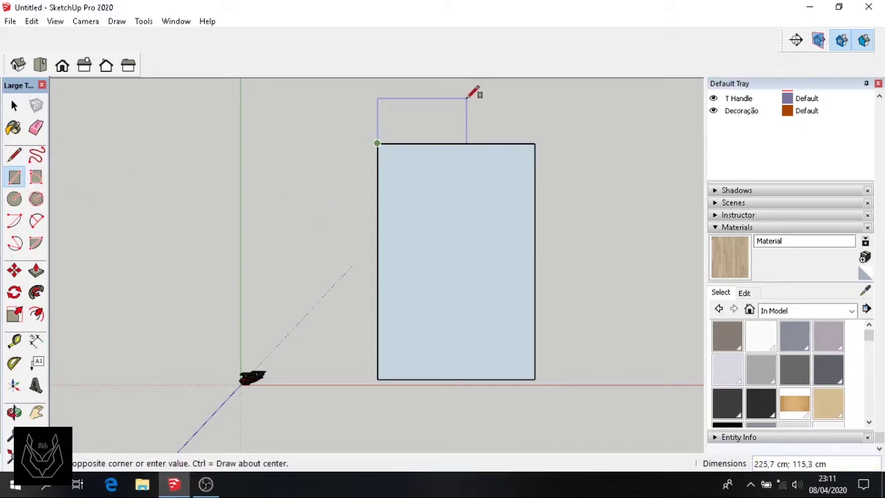
text(200;100)
Add the 200 by 100 cm rectangle on the top edge and pick the floor face to offset
key(Return)
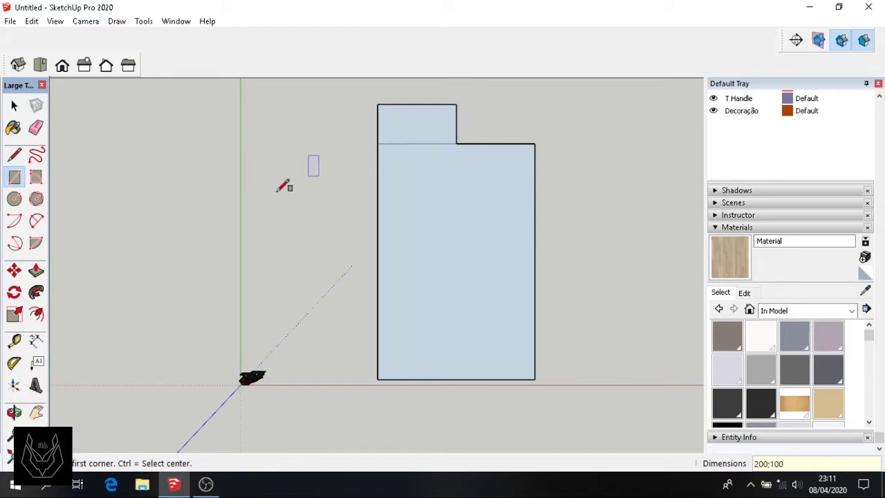
click(36, 314)
click(377, 290)
Offset the main room and top room outlines inward by 15 cm
text(15)
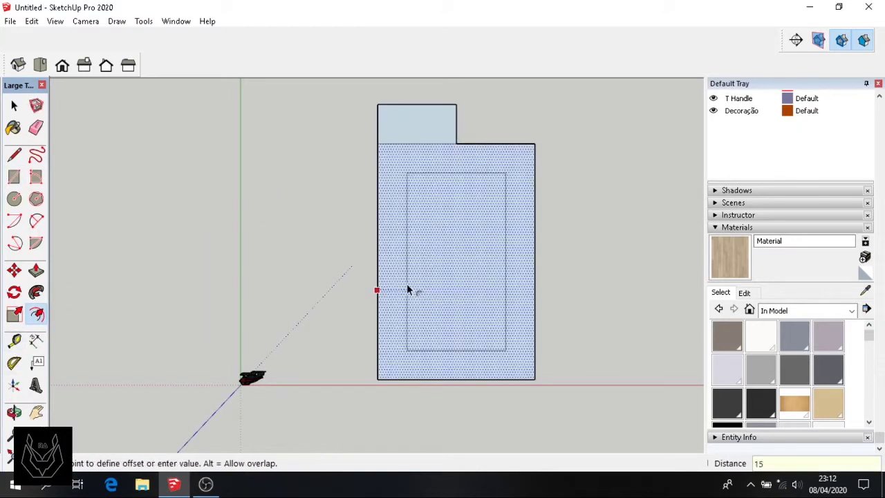
key(Return)
click(396, 105)
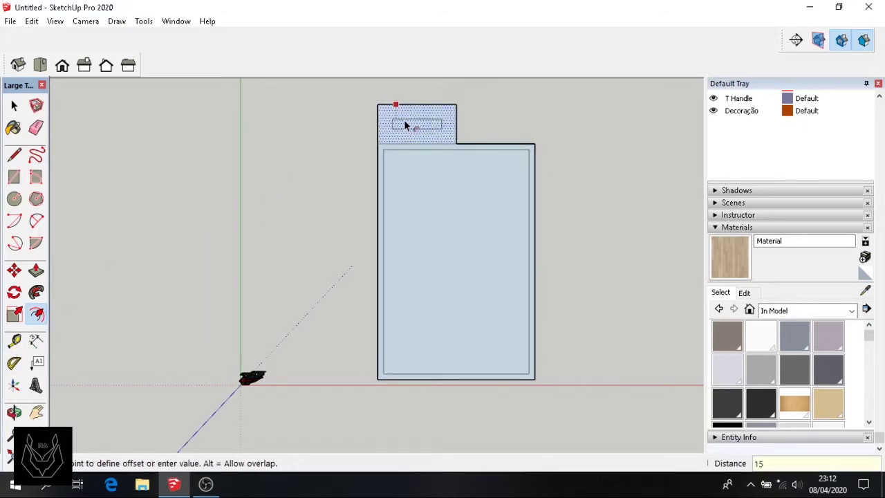
key(Return)
Clean up the wall outline with a joining line and by erasing extra edges
click(14, 155)
scroll(391, 135, up, 2)
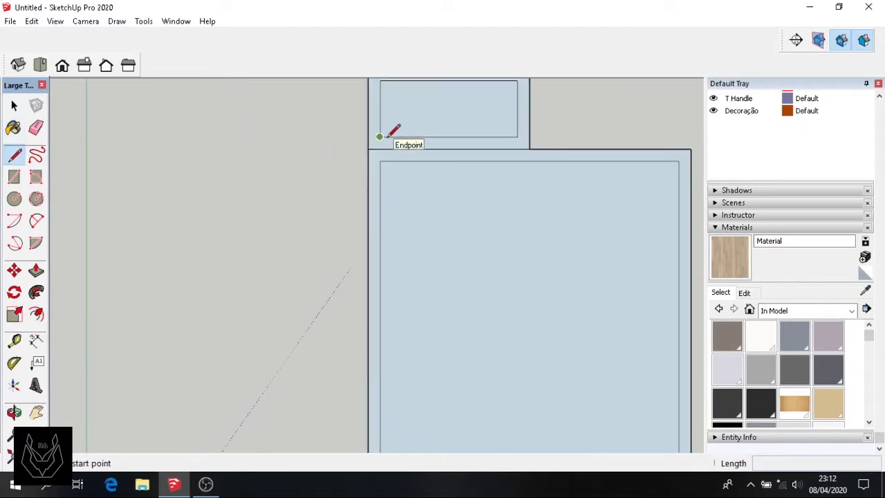
click(380, 136)
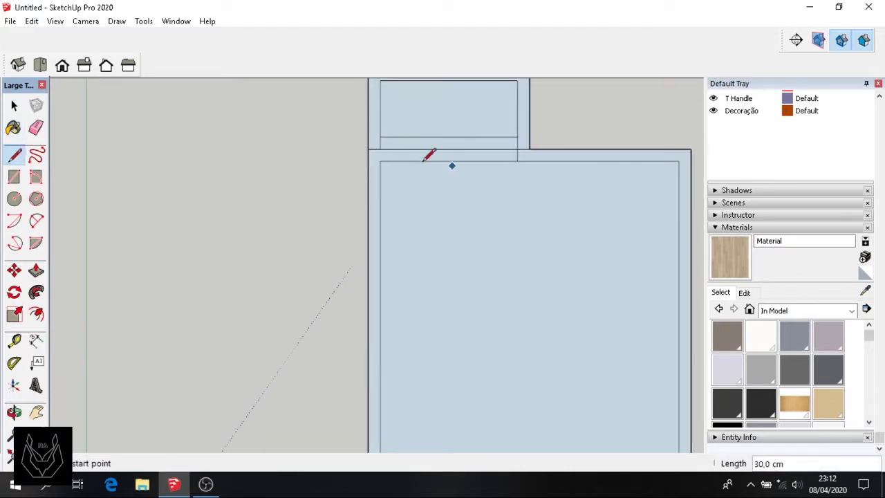
key(e)
scroll(418, 154, down, 2)
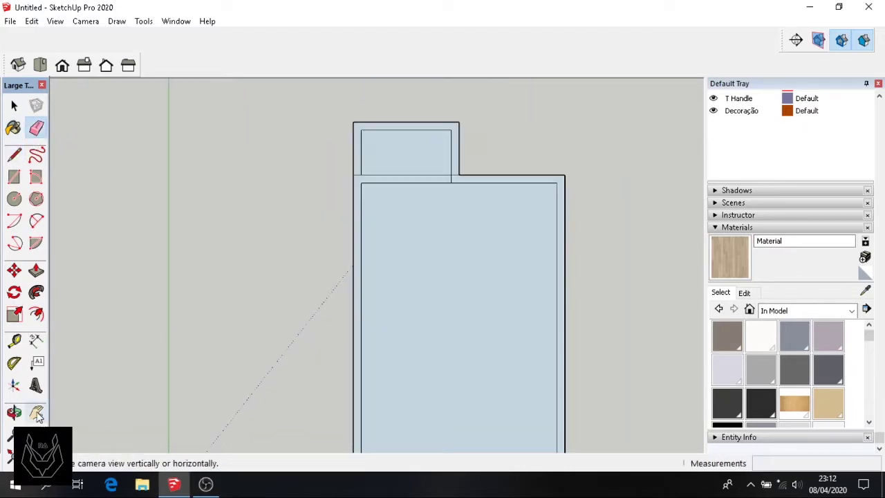
shift+middle_drag(415, 311, 373, 159)
Place guide lines 150 cm from the left wall and 200 cm above the bottom wall
click(14, 341)
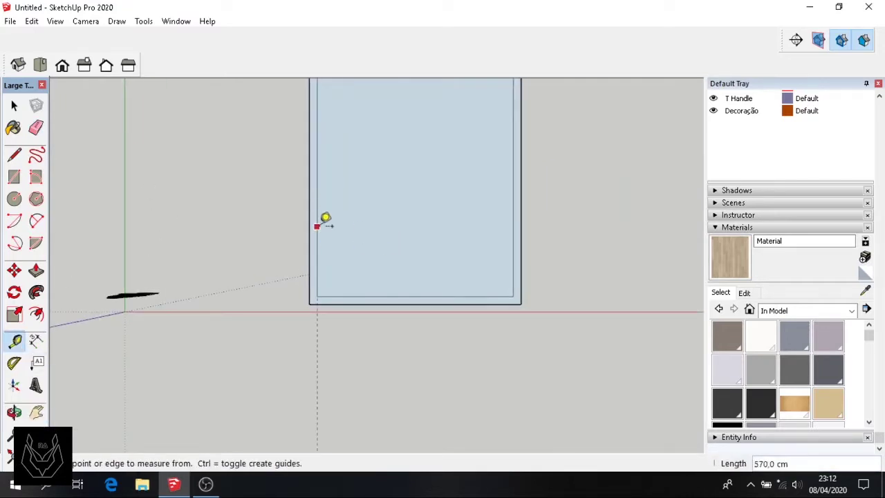
click(317, 222)
text(150)
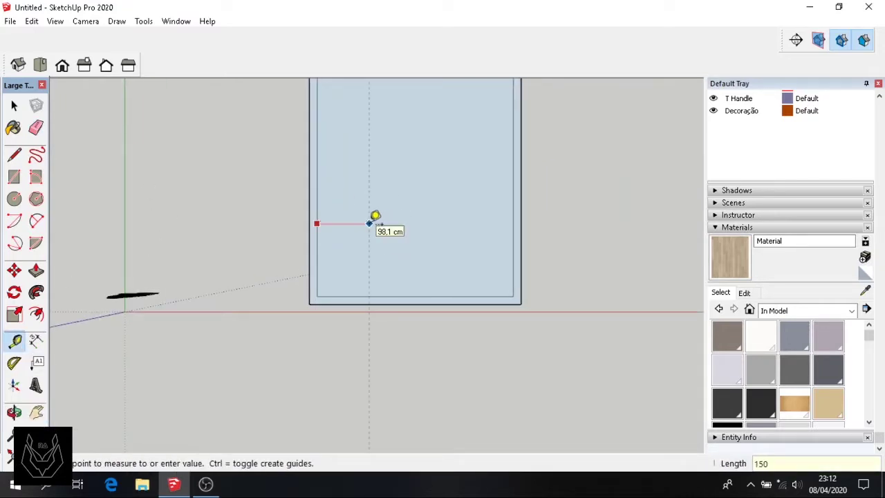
key(Return)
click(366, 296)
text(2)
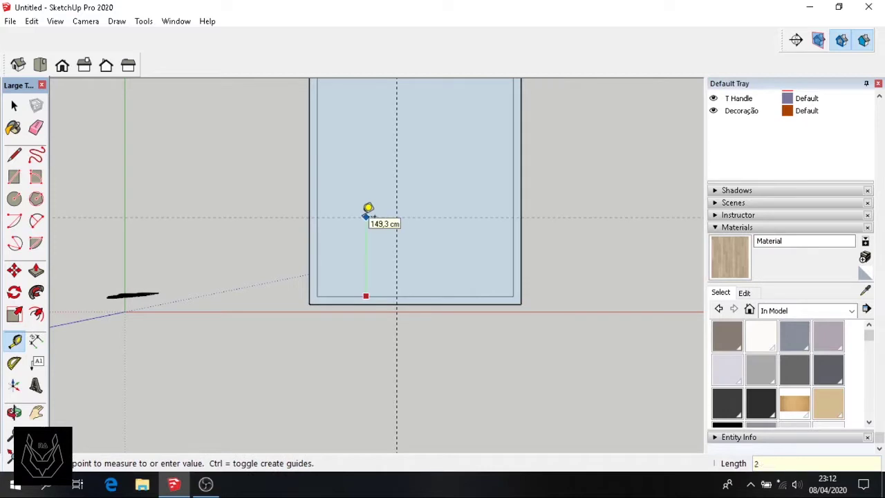
text(00)
key(Return)
Add guides 15 cm beyond each guide and start a wall rectangle at their intersection
click(338, 190)
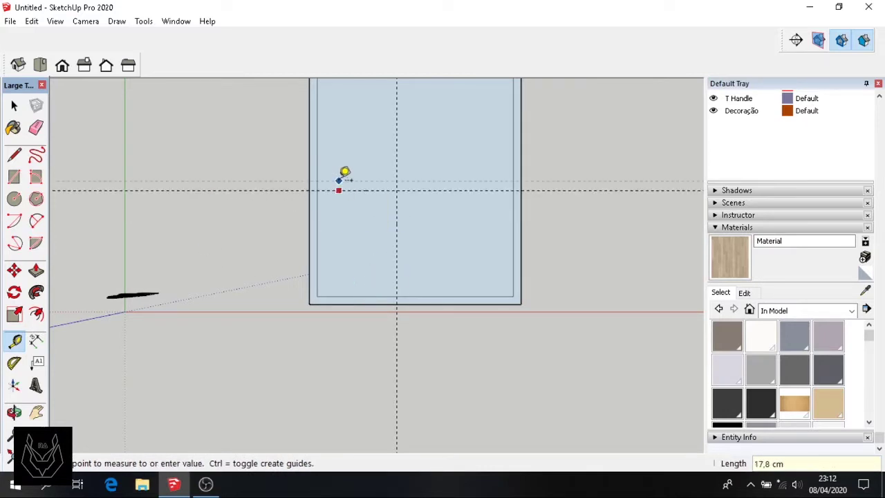
key(Return)
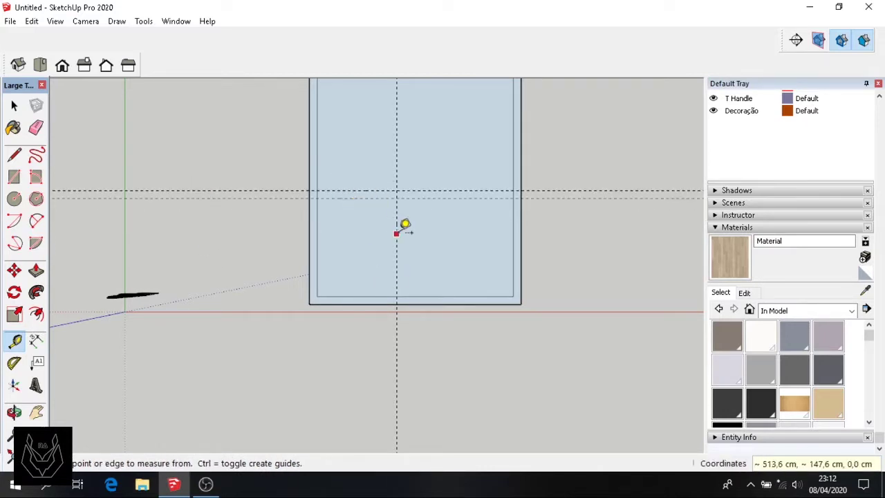
click(396, 234)
key(Return)
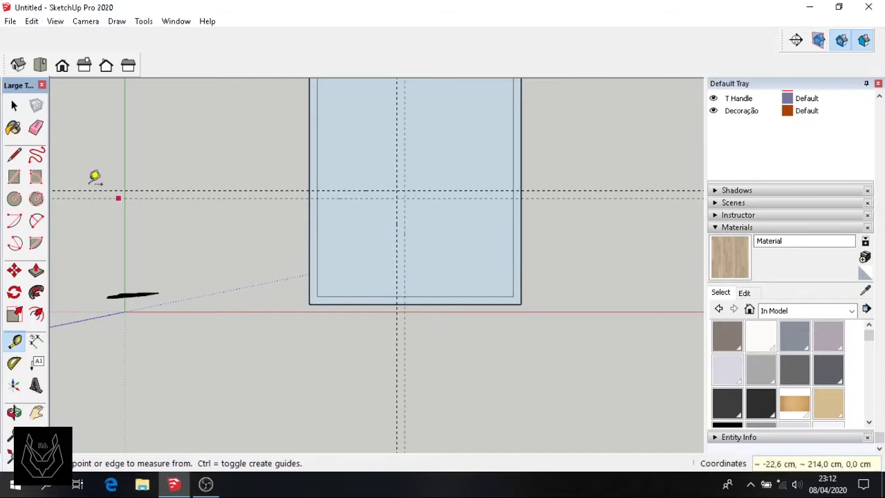
click(14, 178)
click(397, 190)
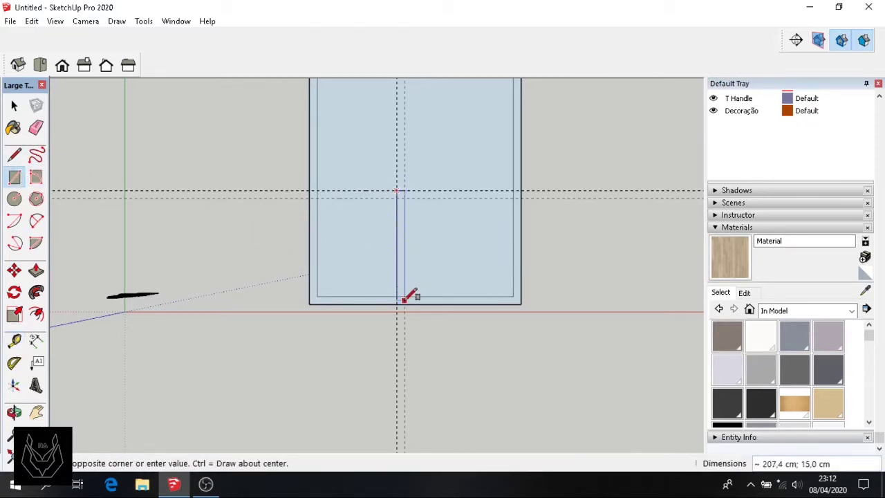
Draw the 15 cm bathroom partition walls along the guides and erase leftover edges
click(309, 190)
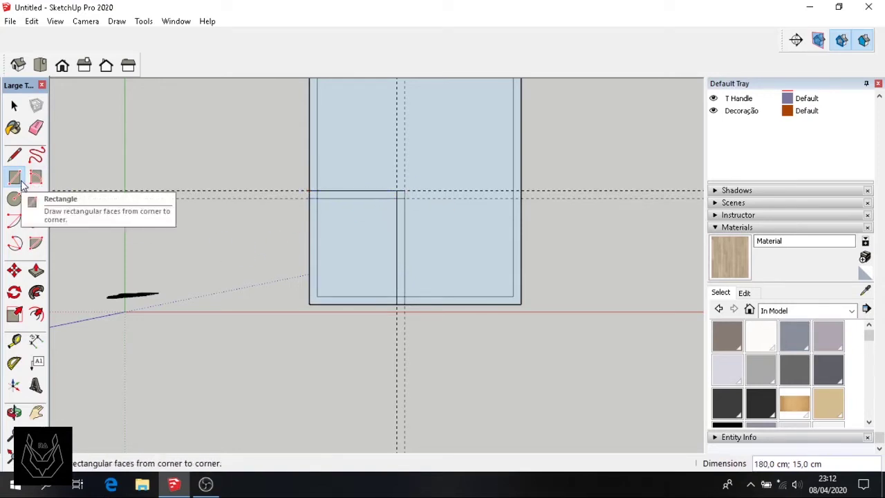
click(36, 127)
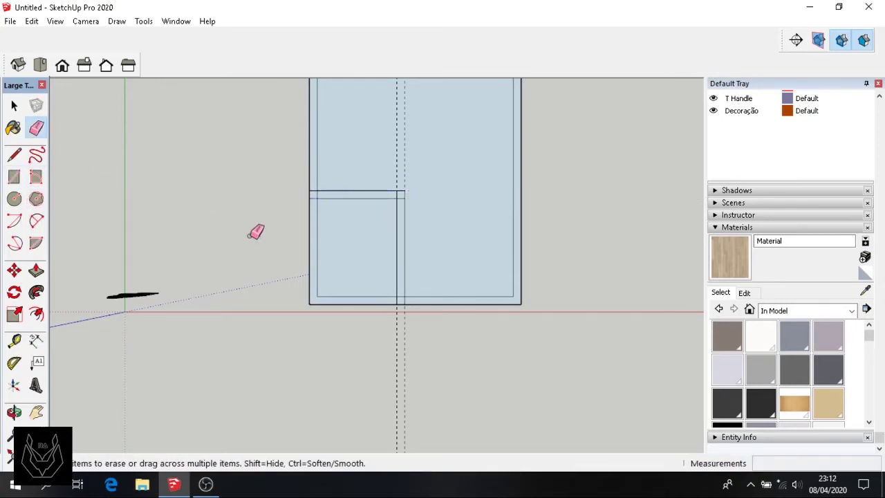
click(14, 177)
scroll(477, 318, up, 2)
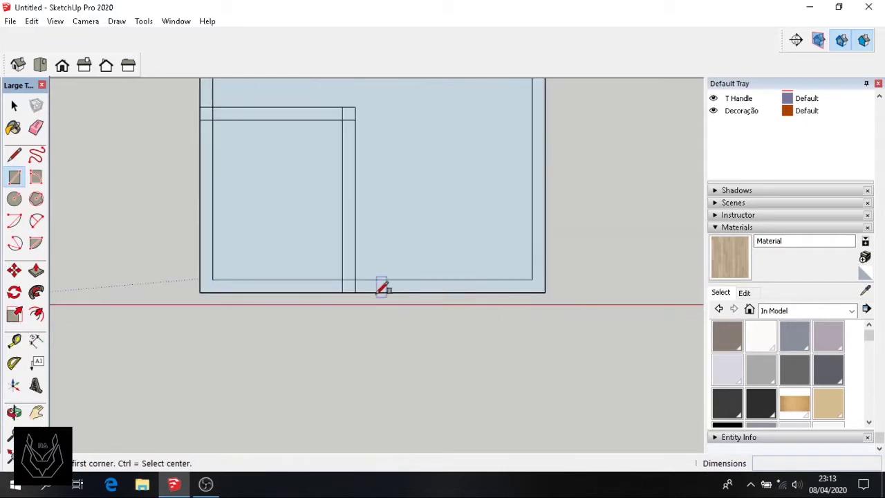
Mark 100×15 cm door openings in the bottom wall and the bathroom wall
click(355, 279)
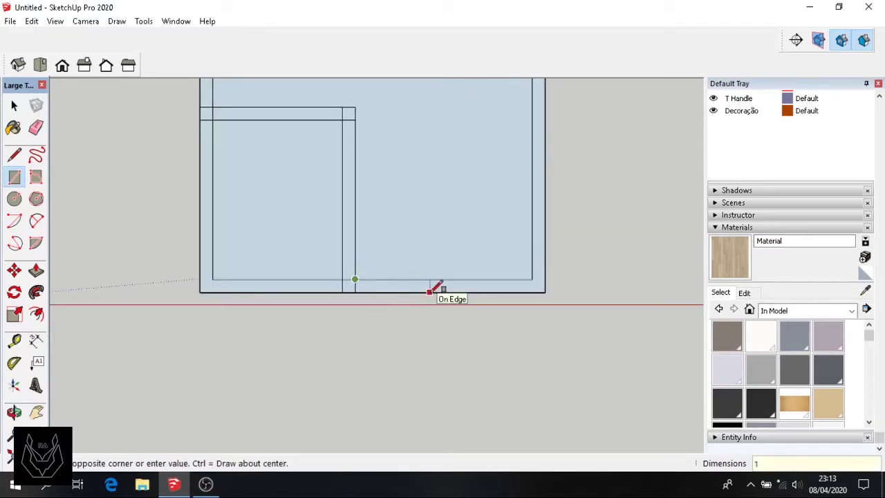
click(442, 291)
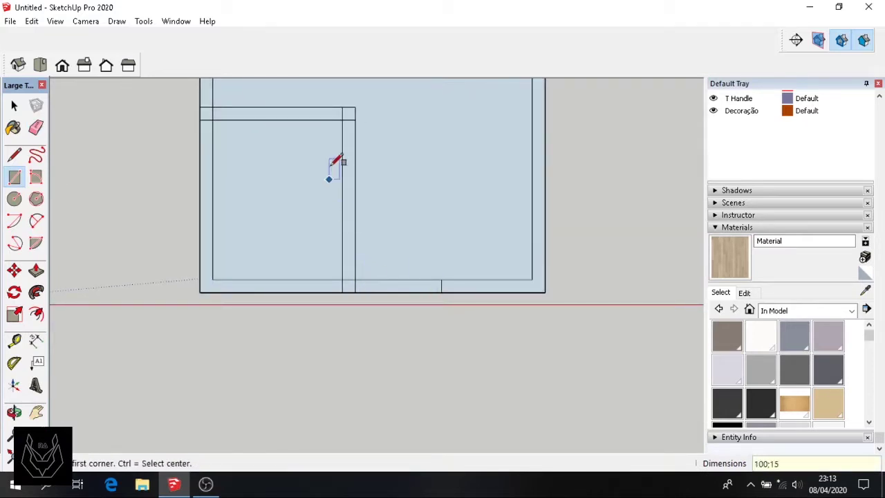
click(342, 120)
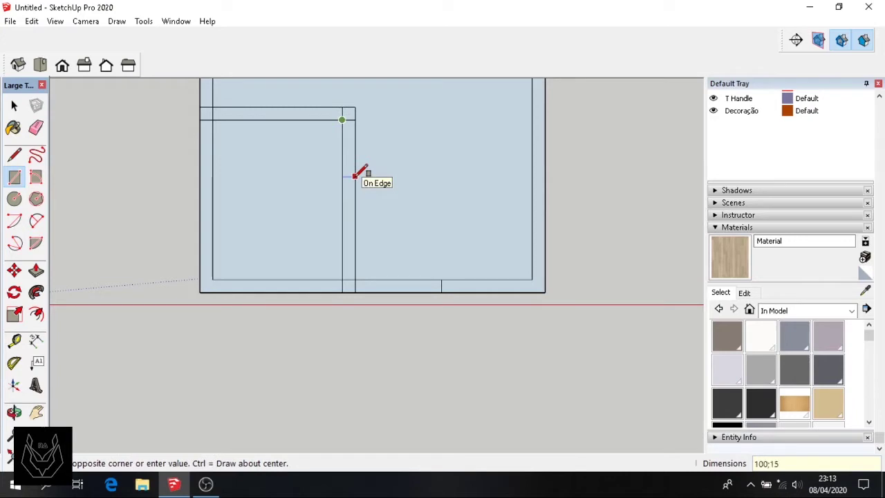
click(356, 206)
scroll(187, 245, down, 2)
Mark a door opening in the top room's wall up to its midpoint, then reframe the room
click(36, 413)
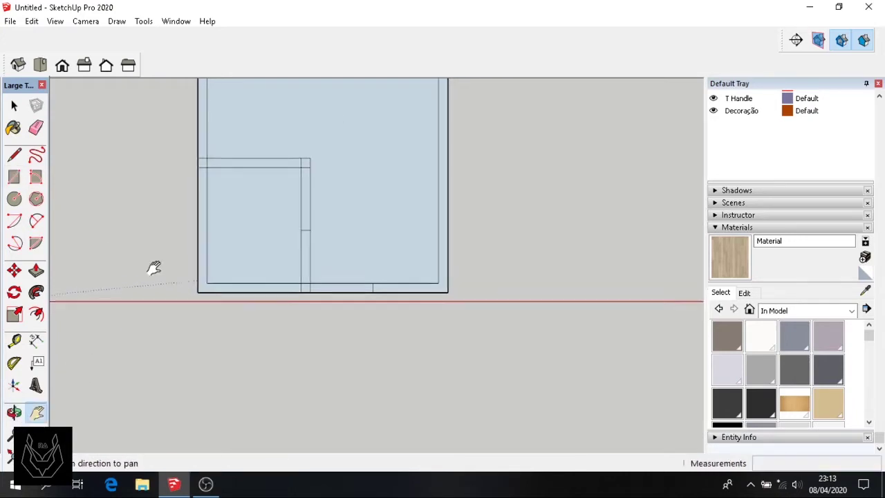
scroll(351, 293, up, 5)
scroll(482, 255, up, 3)
click(14, 178)
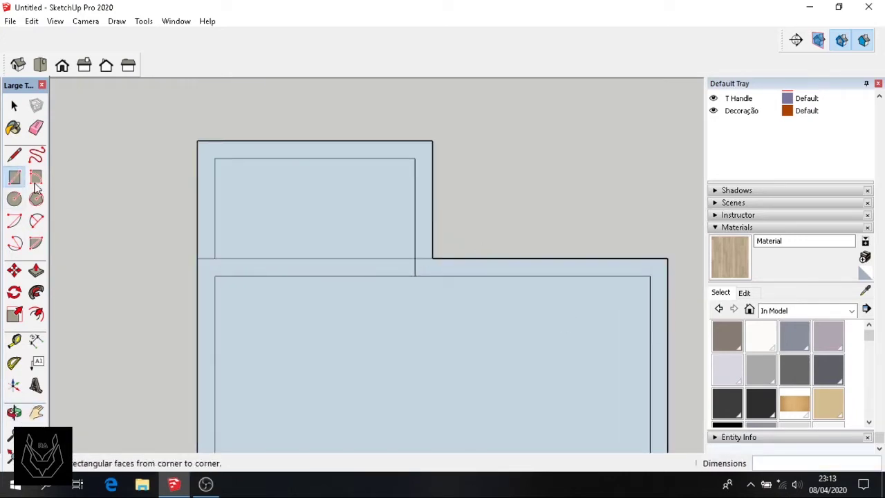
click(415, 276)
text(100;15)
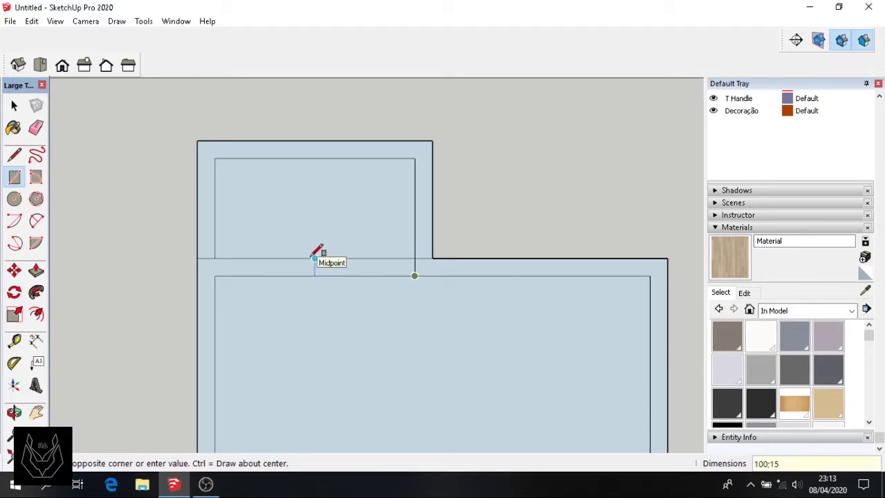
click(314, 259)
scroll(304, 266, down, 2)
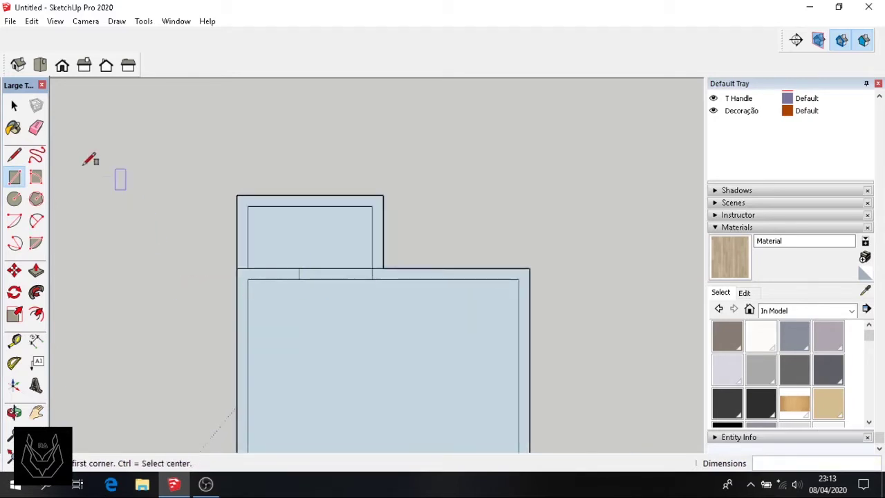
key(space)
scroll(170, 328, down, 2)
click(36, 413)
drag(166, 359, 193, 182)
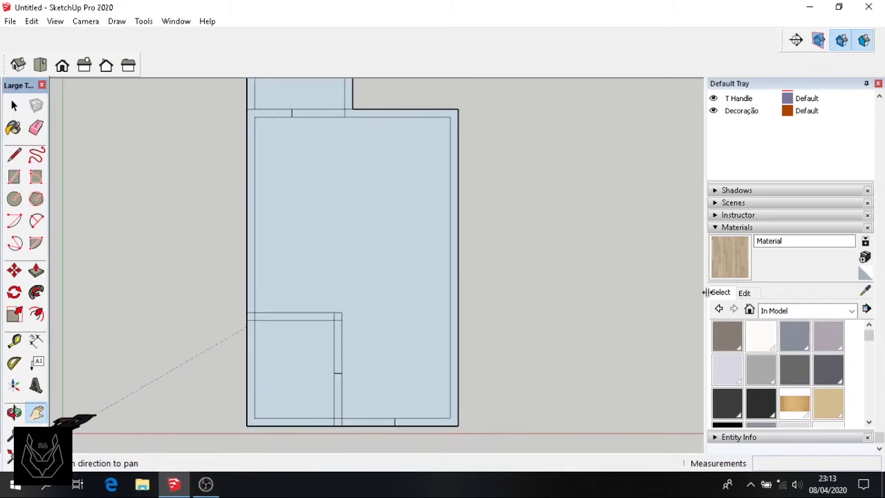
Paint the main room and small top room floors with wood planks
click(730, 257)
click(387, 228)
click(320, 98)
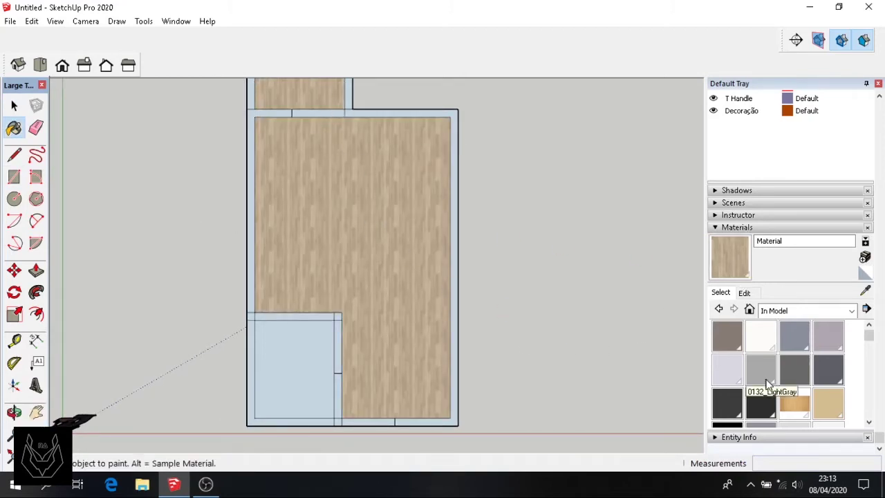
Tile the lower-left bathroom floor with Marble Carrara Floor Tile
scroll(767, 388, down, 2)
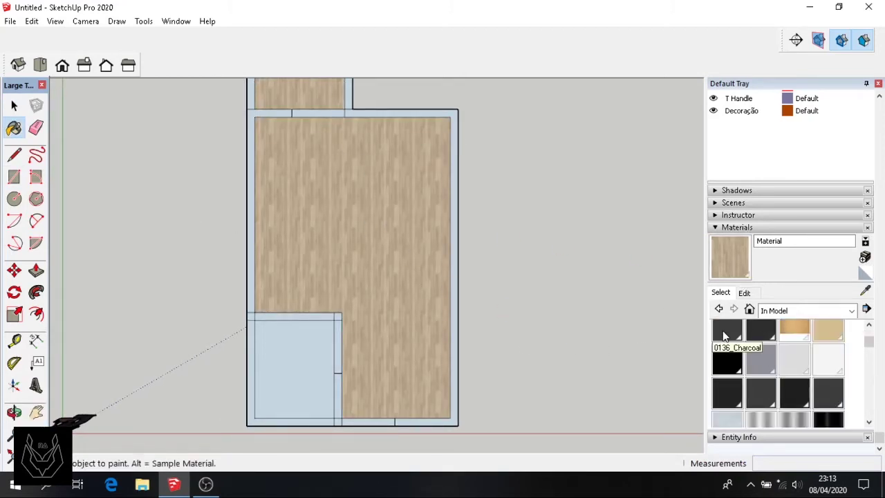
scroll(527, 370, down, 1)
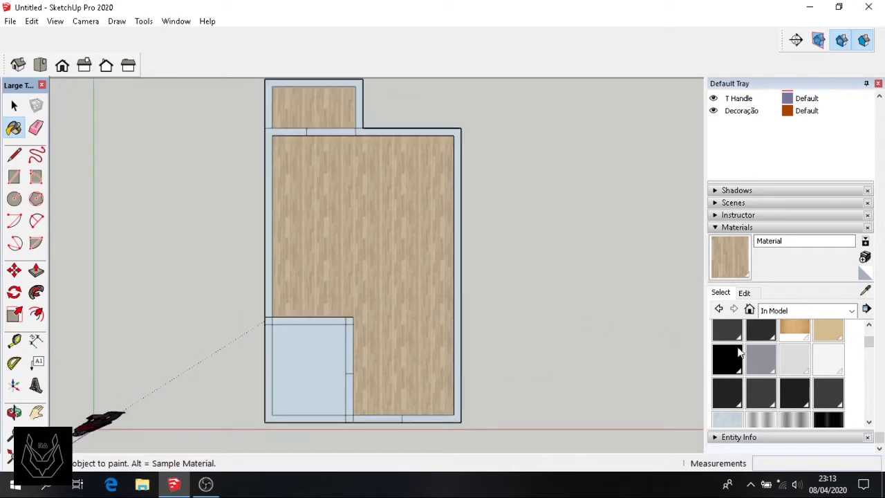
click(856, 311)
click(803, 478)
click(761, 403)
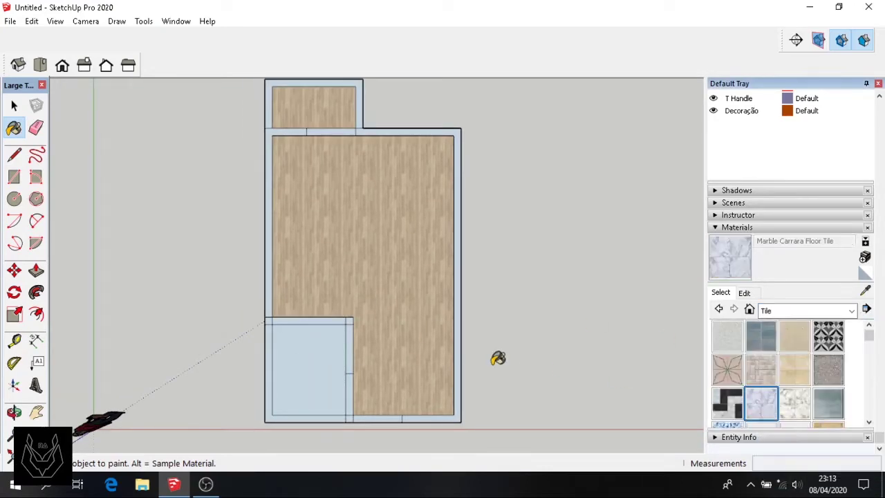
click(323, 375)
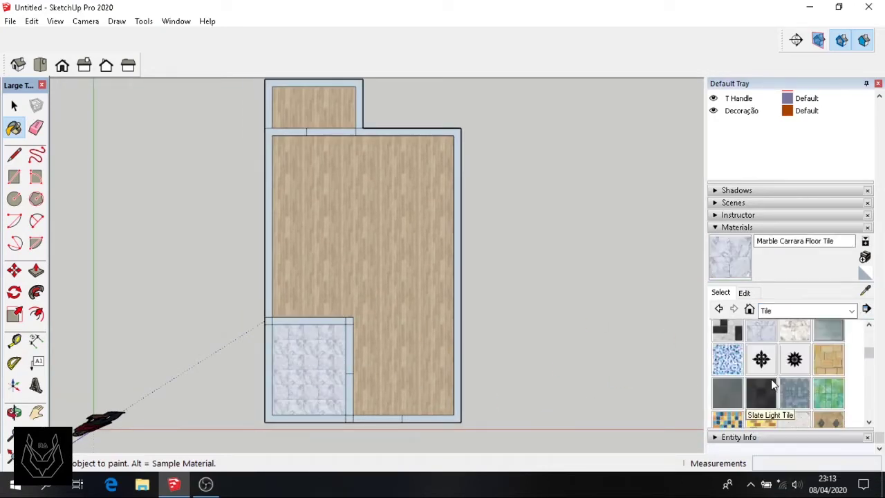
Paint all wall faces with Colors-Named 0134_DimGray
click(852, 311)
click(792, 366)
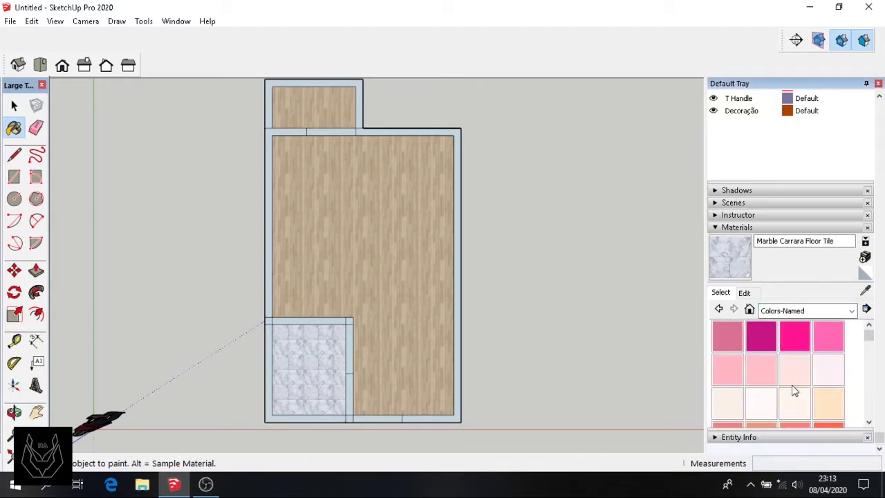
scroll(787, 390, down, 5)
scroll(784, 393, down, 5)
click(763, 384)
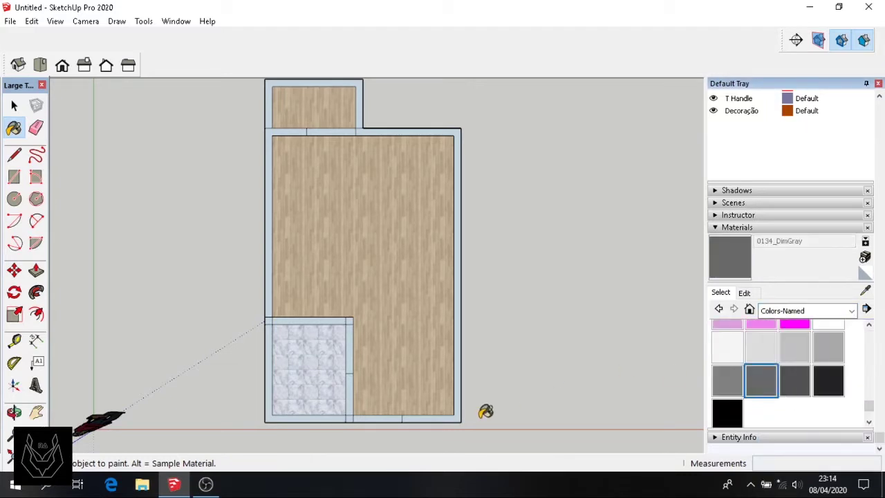
click(458, 411)
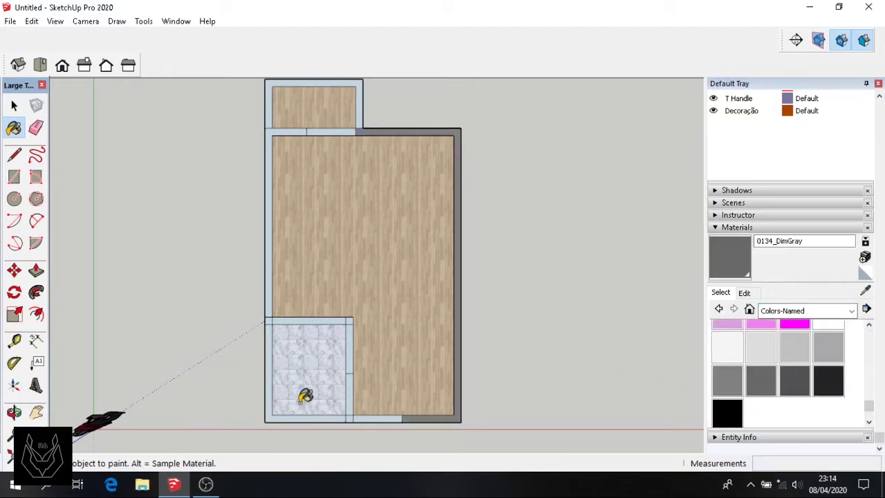
click(269, 342)
click(269, 314)
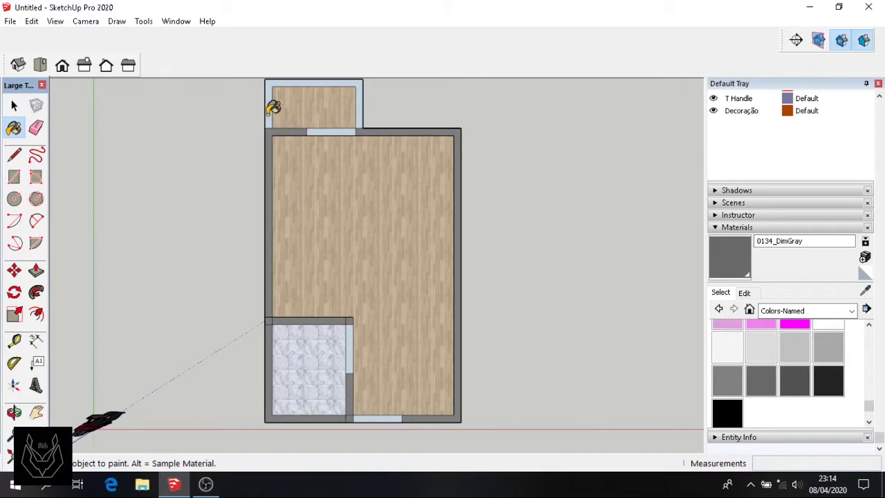
click(269, 109)
click(14, 106)
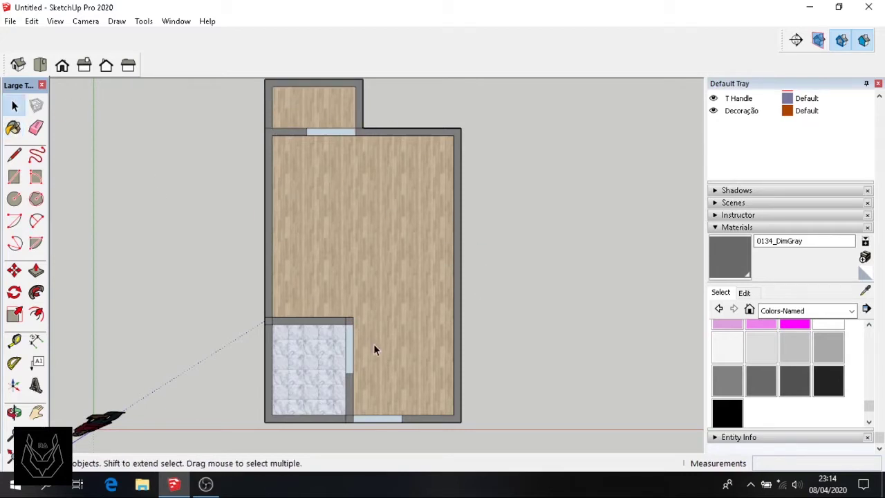
Insert the kayupintu door frame and move it near the bottom wall opening
mouse_move(374, 344)
middle_down()
mouse_move(366, 322)
mouse_move(404, 342)
middle_up()
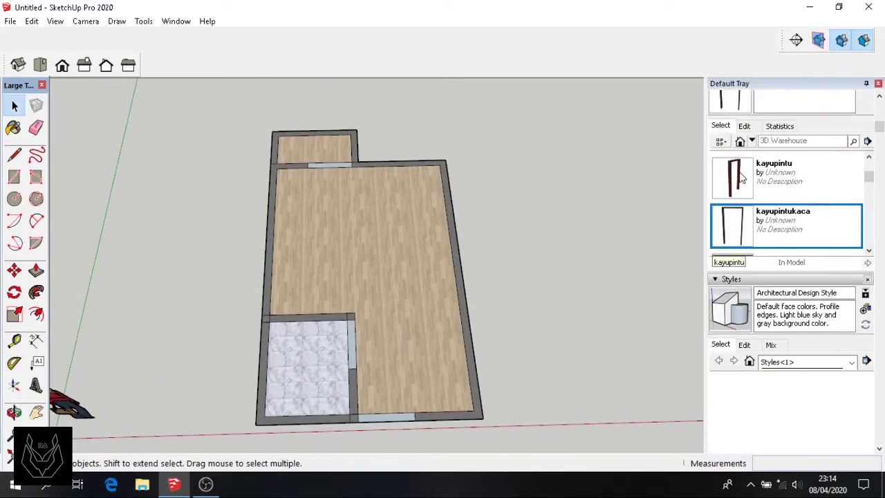
click(802, 178)
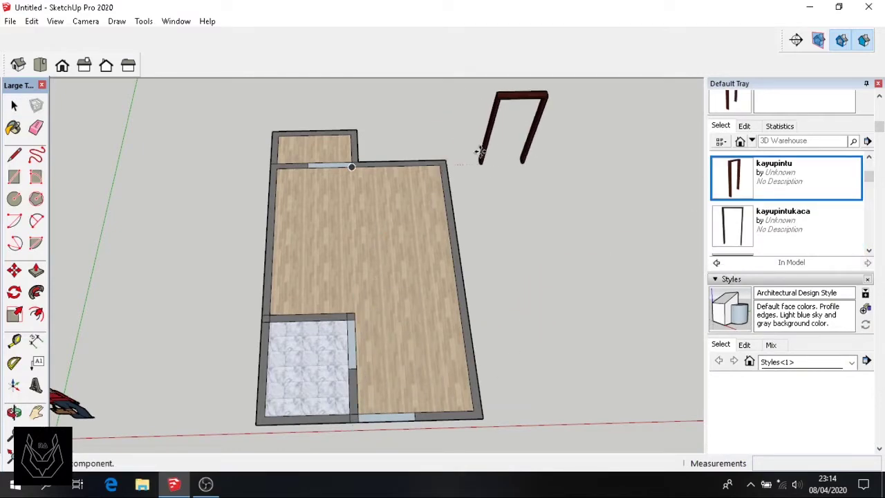
click(480, 150)
key(m)
click(479, 163)
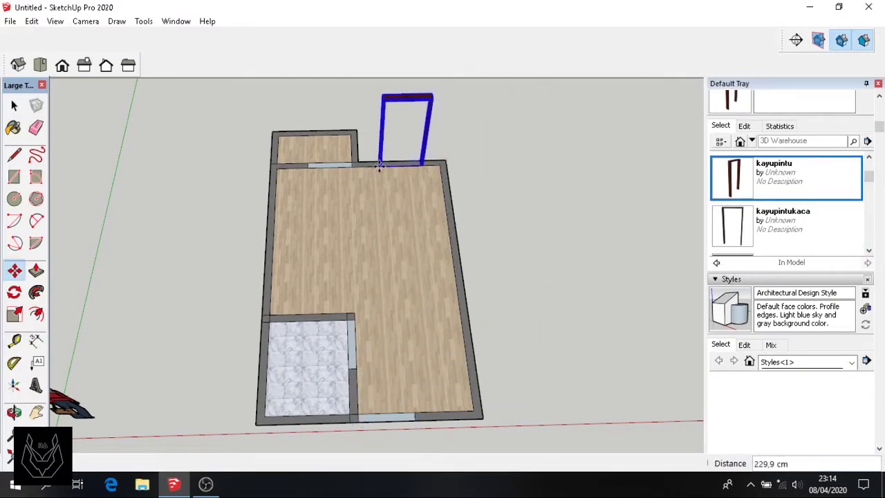
click(364, 424)
Place a second copy of the kayupintu door frame
mouse_move(364, 425)
middle_down()
mouse_move(405, 365)
mouse_move(452, 411)
middle_up()
scroll(405, 366, up, 3)
scroll(451, 412, up, 3)
scroll(485, 330, up, 3)
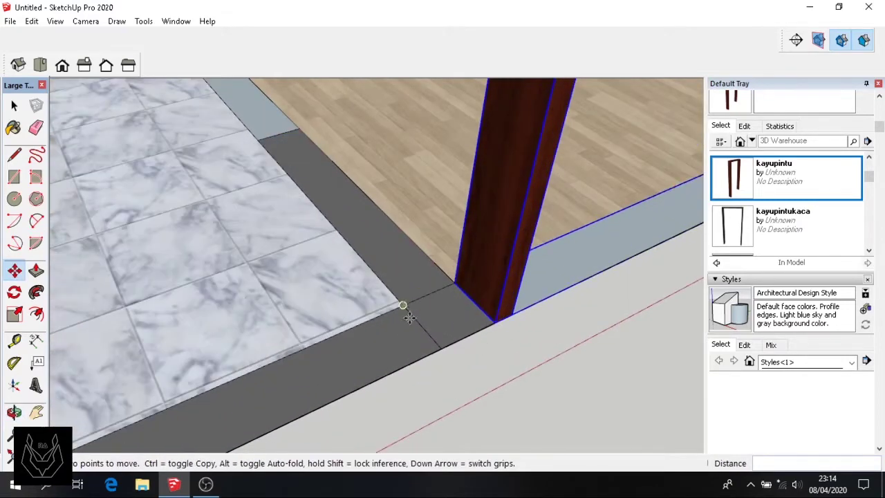
scroll(409, 316, down, 5)
scroll(451, 376, down, 3)
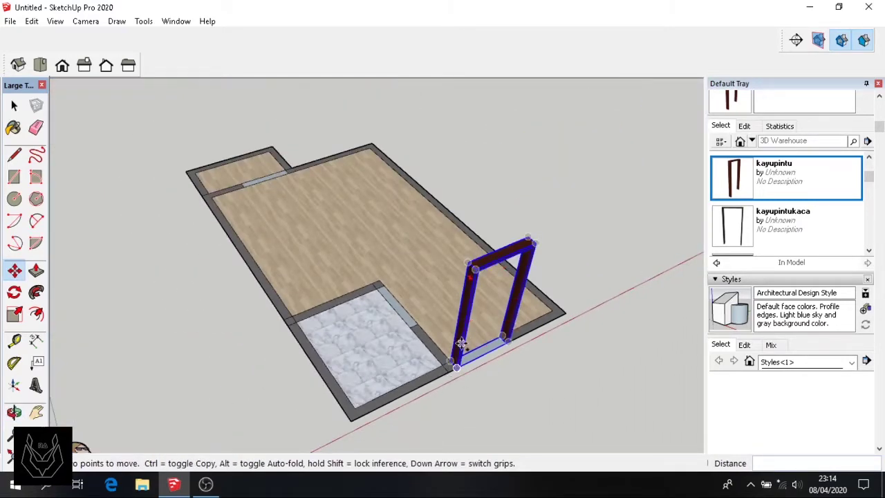
ctrl+click(461, 343)
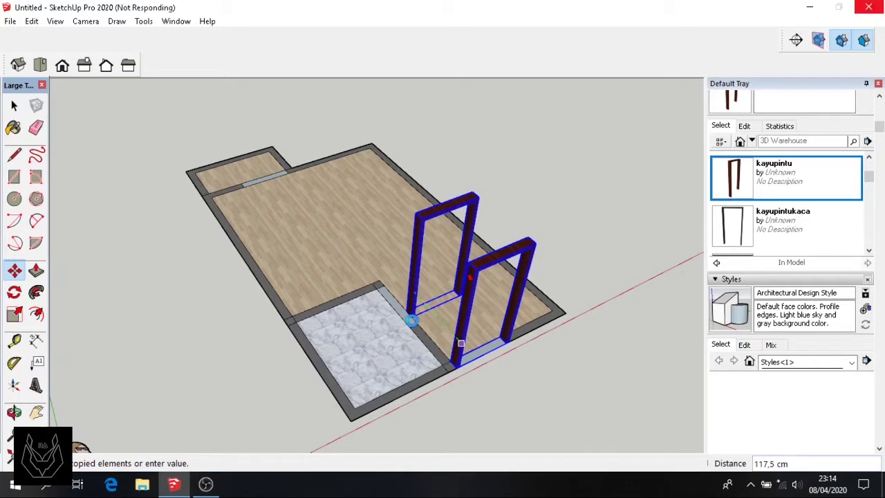
Rotate the second door frame 90° and set it at the marble bathroom's corner
middle_drag(421, 296, 337, 192)
key(q)
click(372, 186)
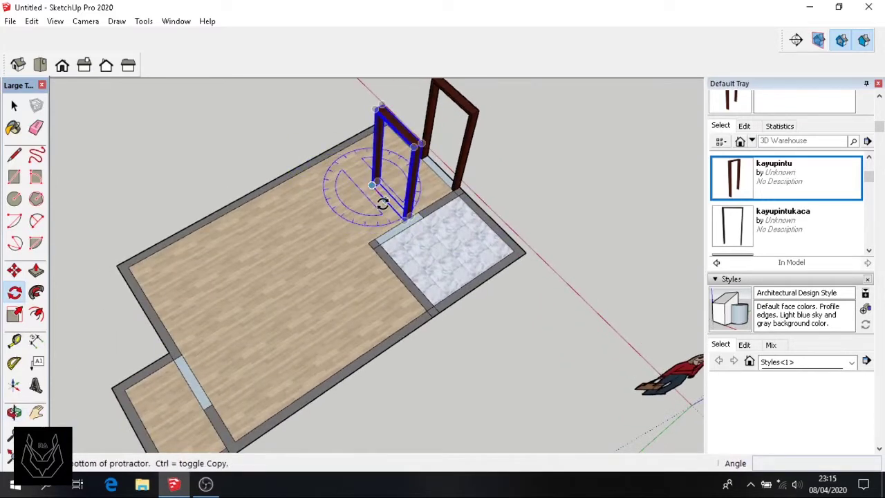
click(386, 201)
text(0)
key(Return)
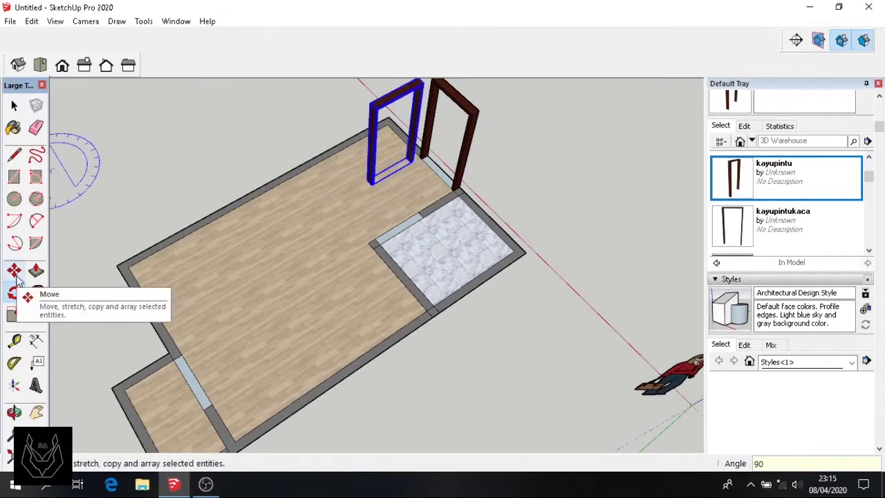
click(14, 271)
scroll(379, 247, up, 2)
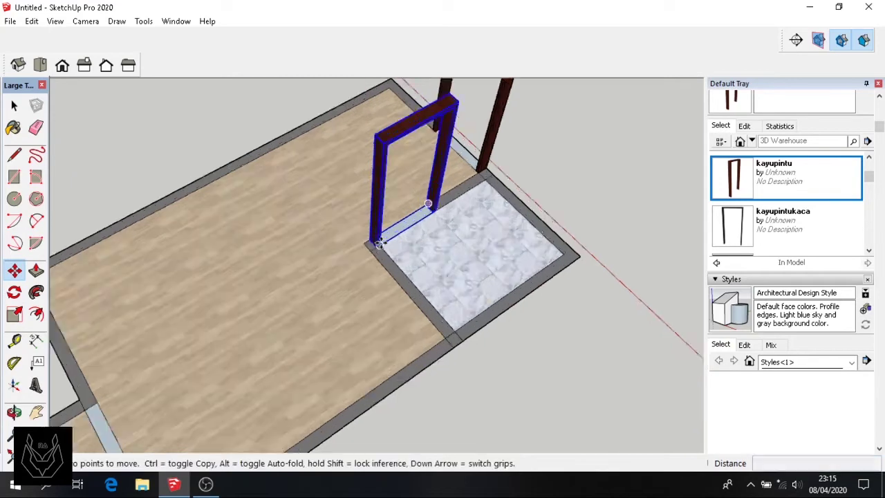
scroll(373, 242, up, 3)
click(384, 249)
scroll(383, 245, down, 5)
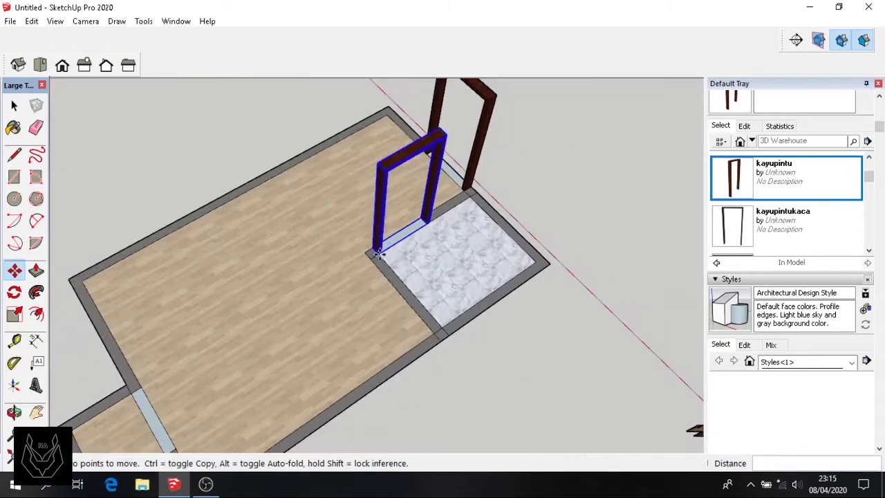
scroll(793, 197, down, 2)
scroll(754, 220, down, 1)
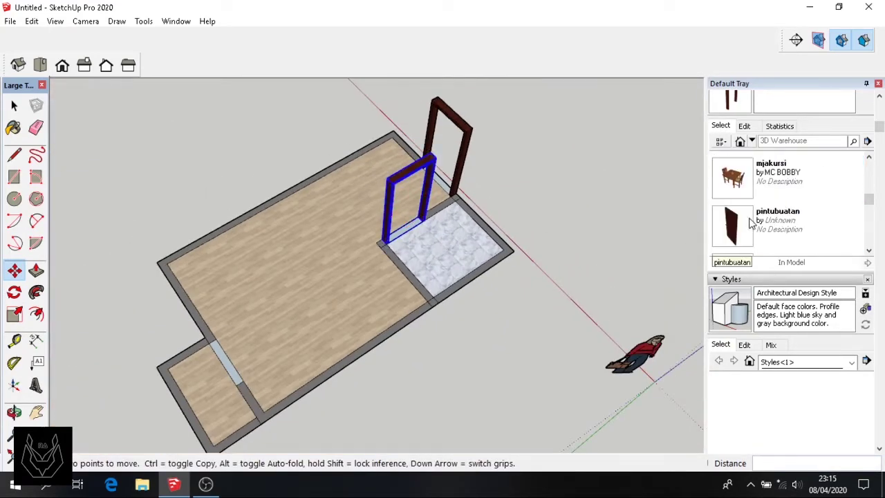
Place the kayupintukaca glass-door frame at the top room's doorway
middle_drag(496, 277, 553, 276)
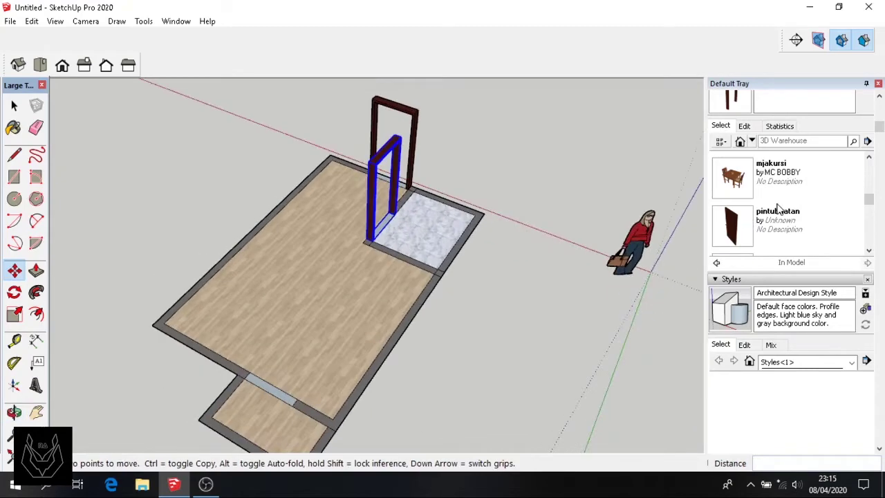
scroll(777, 209, up, 1)
scroll(777, 209, up, 1)
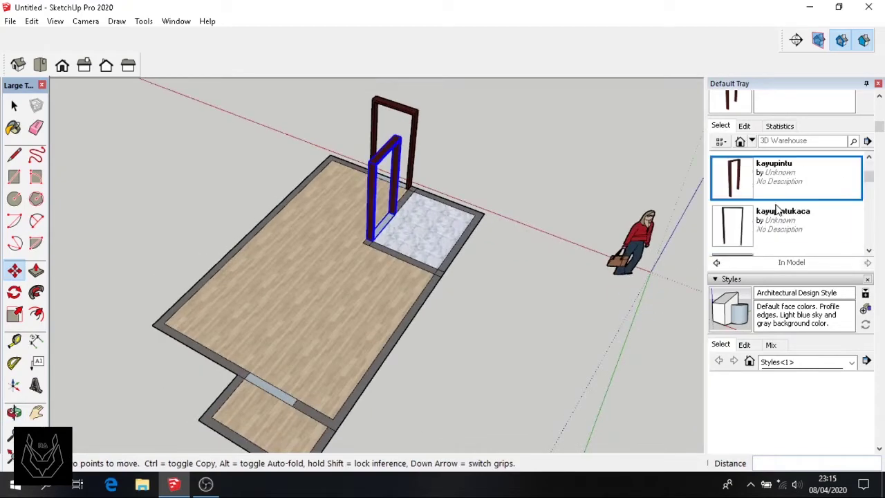
click(741, 233)
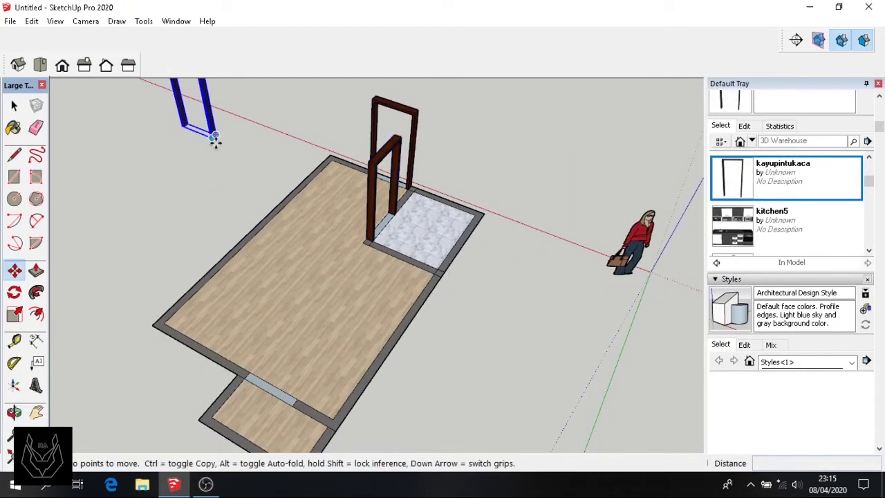
scroll(280, 411, up, 5)
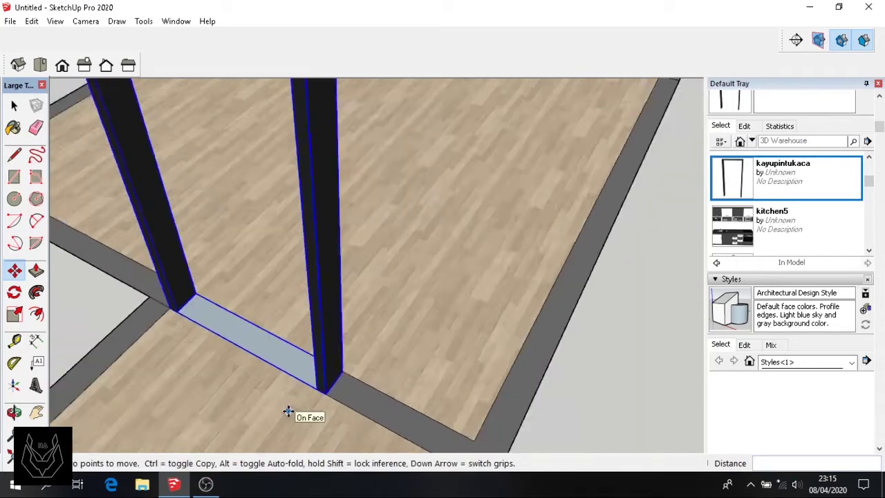
scroll(288, 411, down, 5)
middle_drag(291, 413, 435, 375)
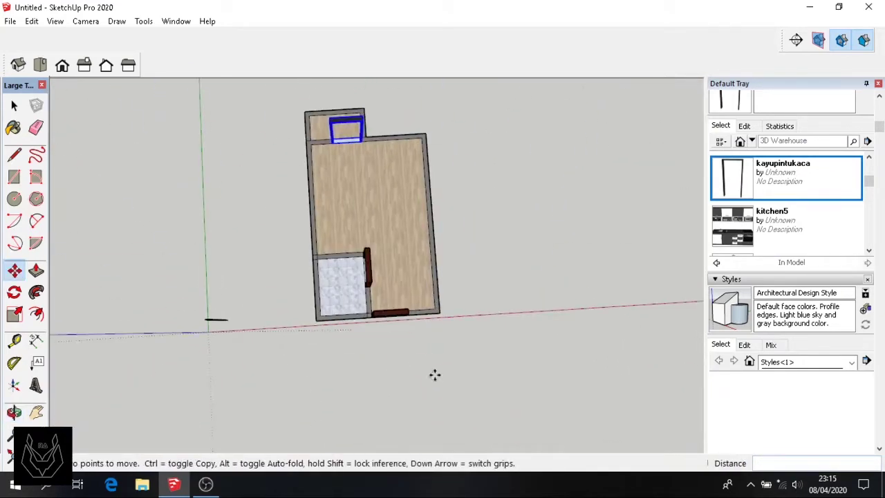
scroll(519, 345, up, 2)
scroll(249, 347, down, 1)
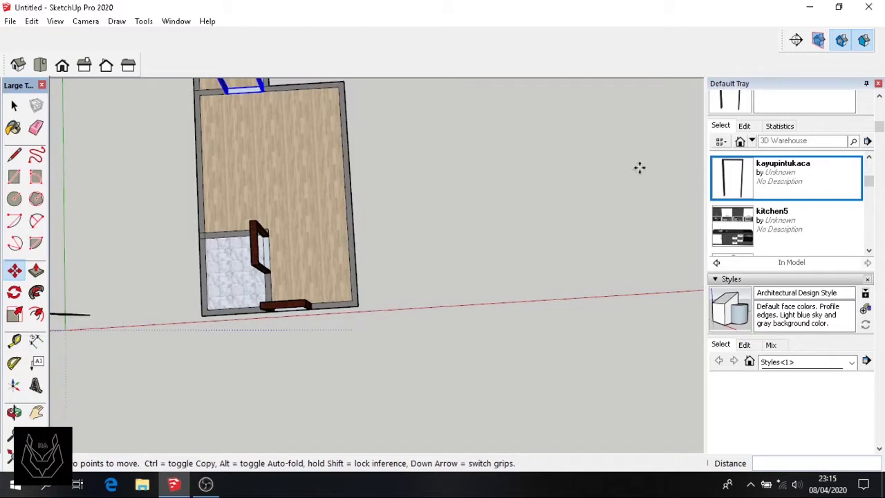
Erase stray edges around the doorway and orbit to review the room
click(36, 127)
scroll(280, 261, up, 2)
scroll(282, 263, up, 1)
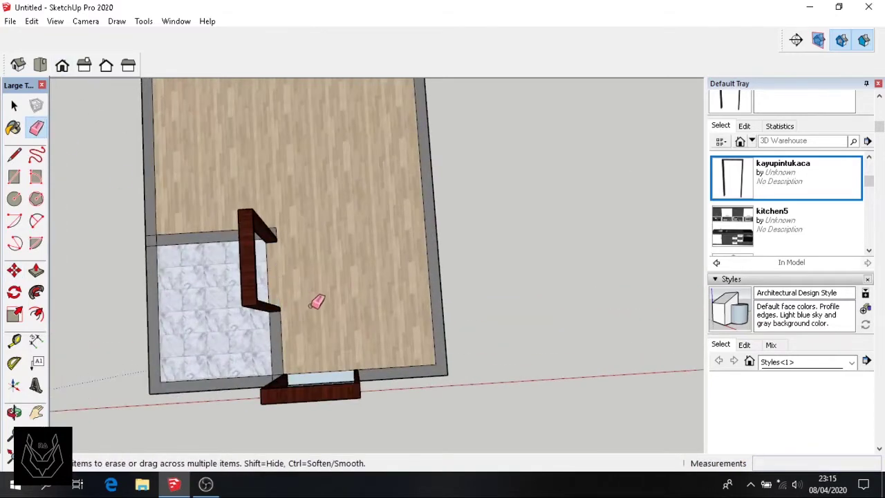
scroll(335, 369, up, 2)
mouse_move(328, 375)
middle_down()
mouse_move(297, 225)
mouse_move(275, 309)
middle_up()
scroll(275, 308, down, 3)
scroll(156, 205, up, 3)
scroll(142, 204, up, 2)
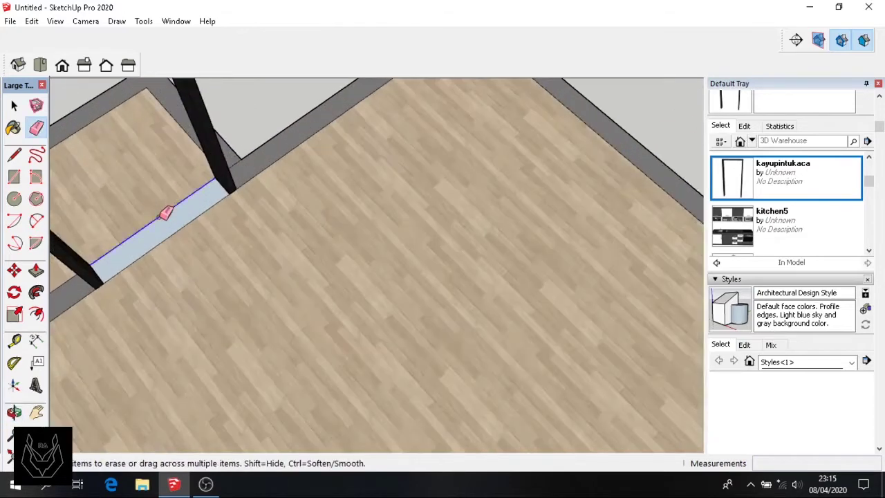
scroll(166, 237, down, 3)
scroll(152, 242, down, 2)
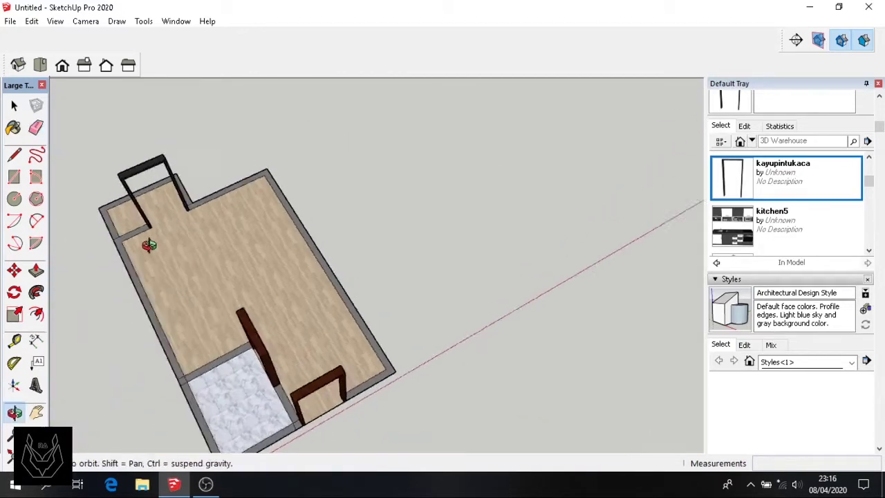
mouse_move(148, 245)
middle_down()
mouse_move(316, 220)
mouse_move(315, 275)
middle_up()
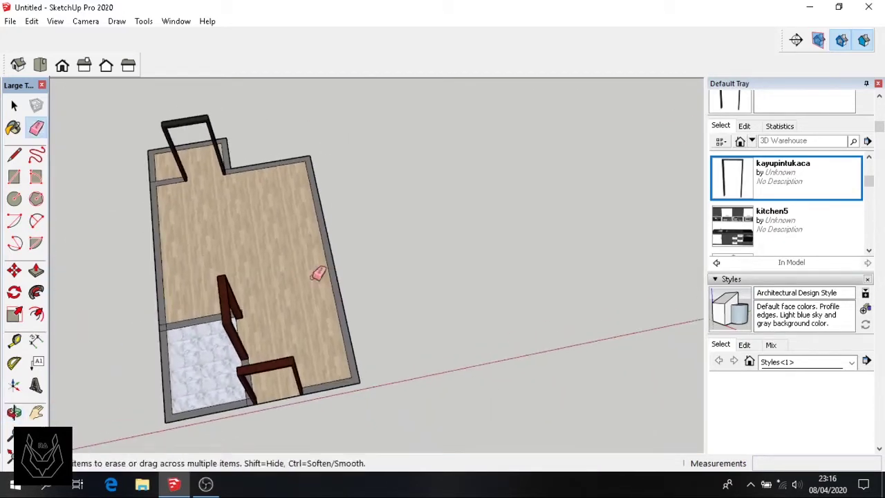
Insert the kitchen5 unit, shrink it to 0.66 and rotate it 90°
click(739, 234)
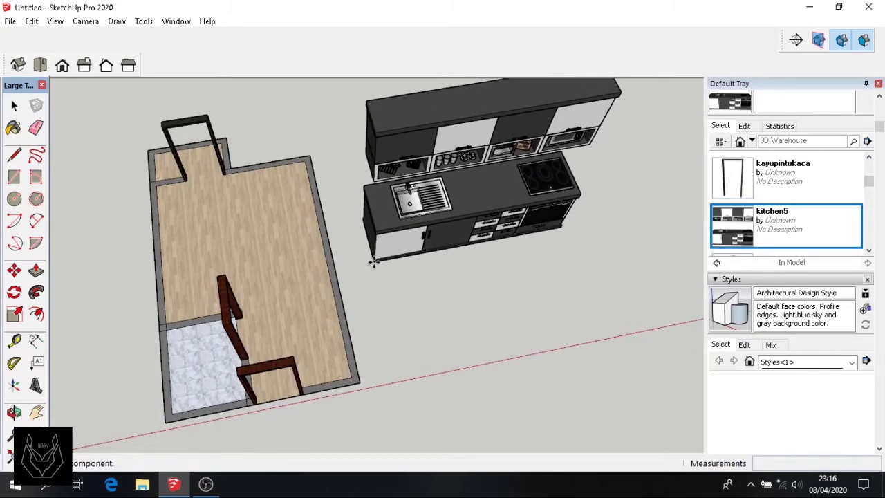
click(277, 293)
key(s)
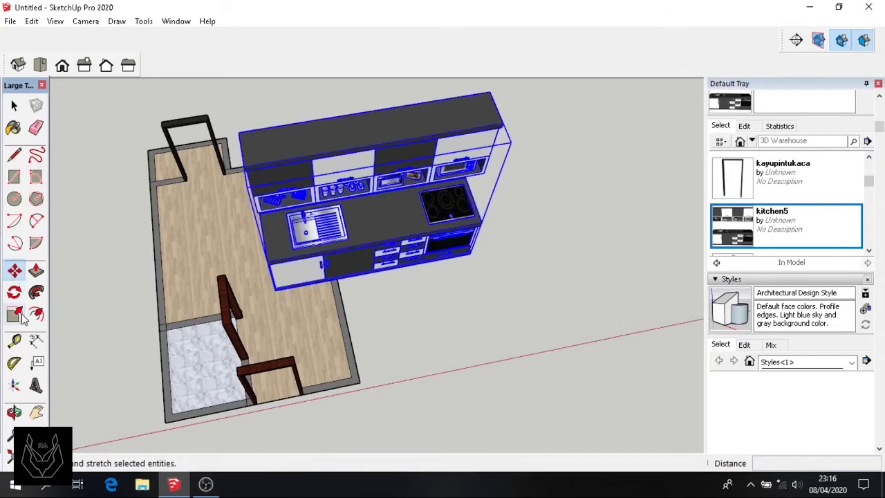
drag(237, 181, 334, 221)
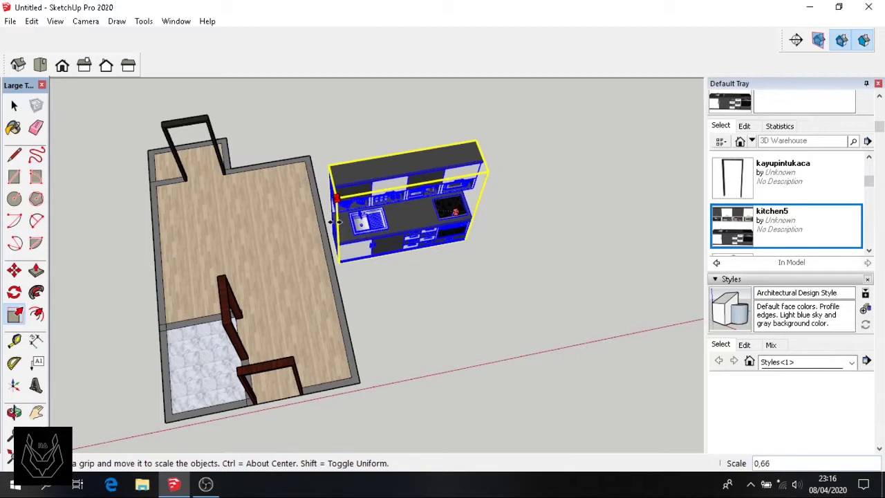
click(337, 221)
key(q)
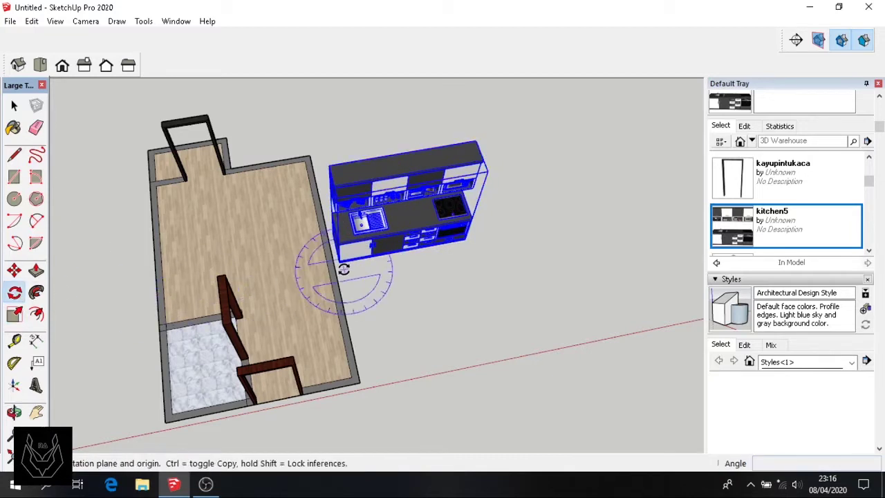
drag(339, 263, 406, 275)
text(90)
key(Return)
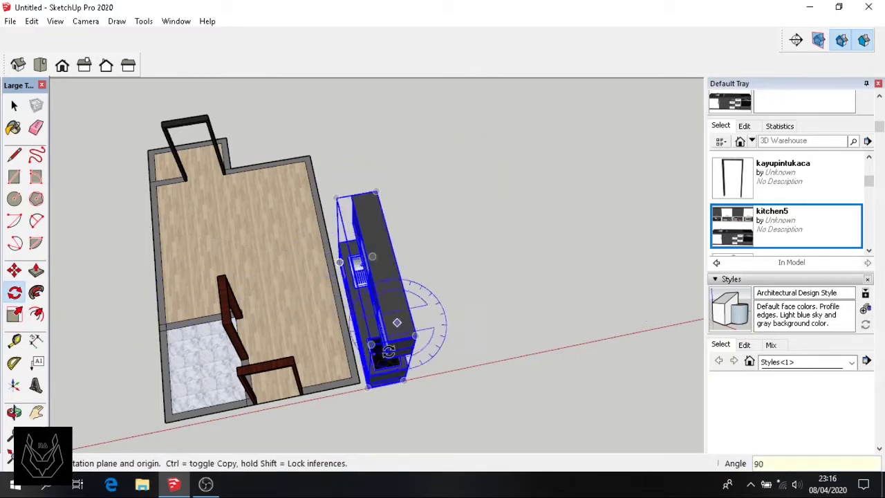
Move the kitchen unit toward the room's long side wall
click(14, 271)
middle_drag(408, 392, 325, 415)
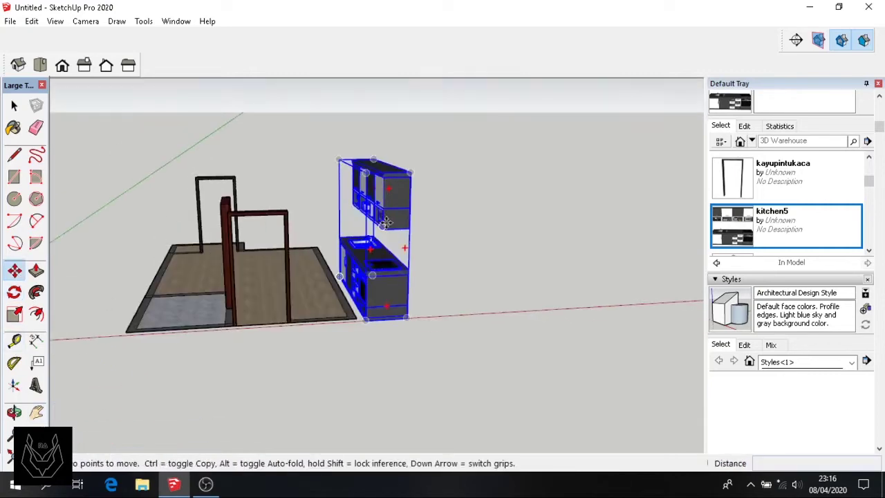
scroll(302, 422, up, 3)
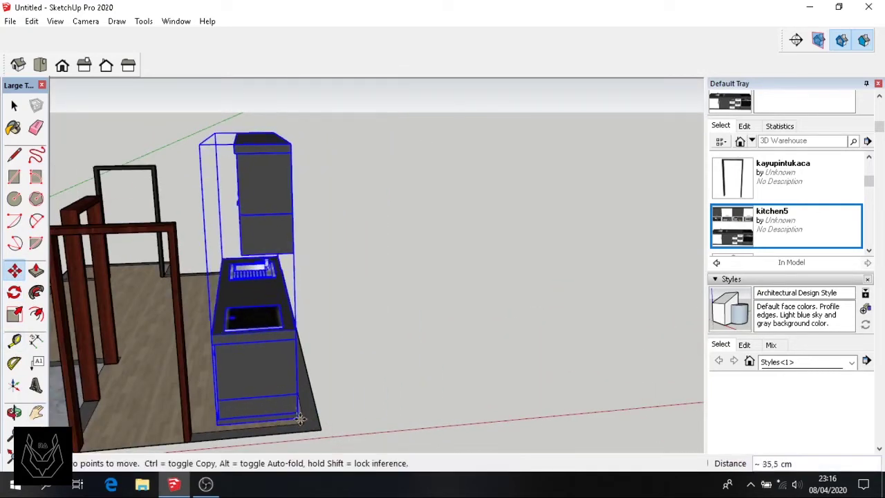
click(316, 401)
mouse_move(316, 402)
middle_down()
mouse_move(337, 335)
mouse_move(336, 281)
mouse_move(383, 195)
middle_up()
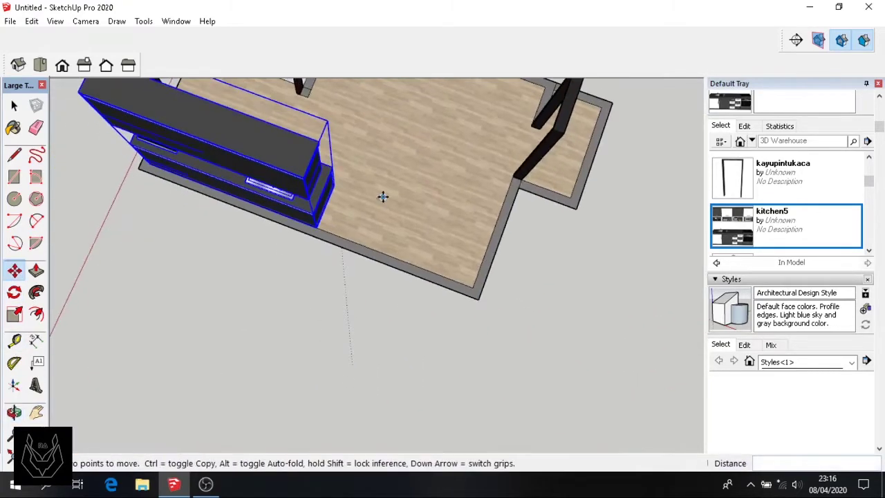
scroll(391, 142, down, 2)
mouse_move(395, 145)
middle_down()
mouse_move(105, 187)
mouse_move(322, 257)
mouse_move(518, 219)
mouse_move(312, 255)
middle_up()
Rescale the kitchen unit slightly smaller from its corner grip
click(13, 314)
mouse_move(429, 262)
middle_down()
mouse_move(510, 178)
mouse_move(487, 247)
middle_up()
drag(487, 247, 461, 264)
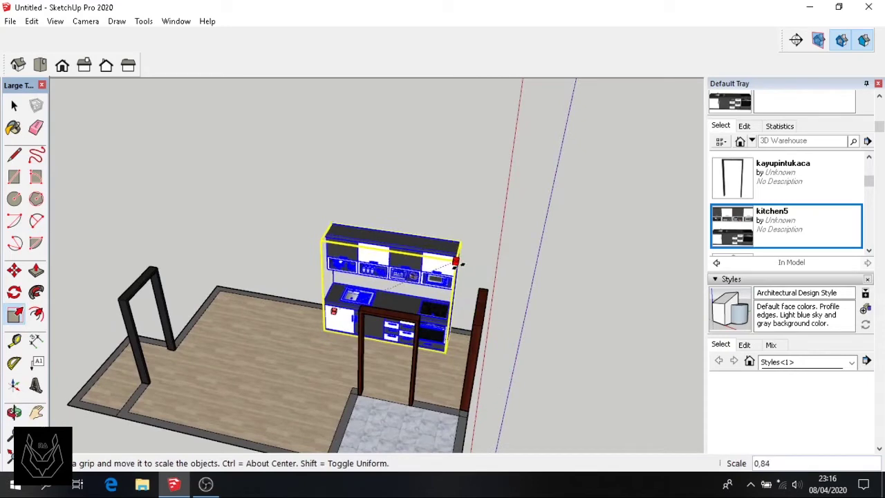
mouse_move(462, 264)
middle_down()
mouse_move(500, 251)
mouse_move(540, 182)
mouse_move(446, 251)
middle_up()
drag(446, 250, 450, 255)
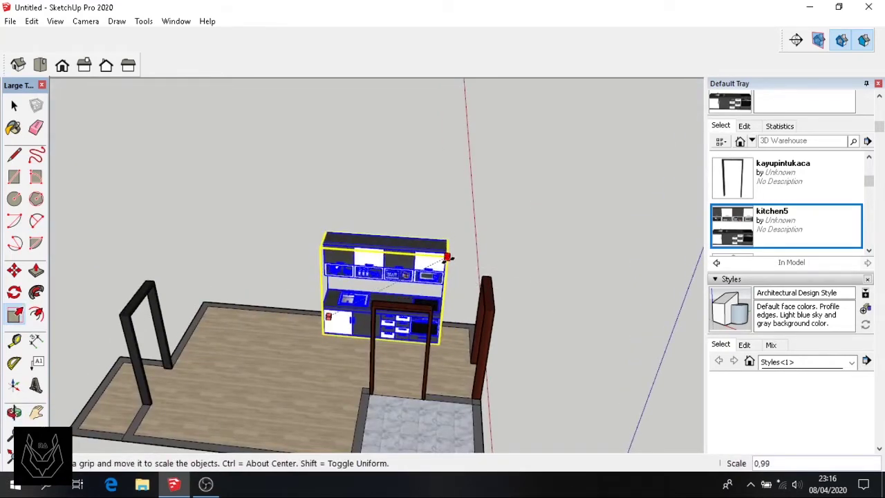
click(14, 105)
scroll(531, 165, up, 2)
middle_drag(531, 164, 129, 263)
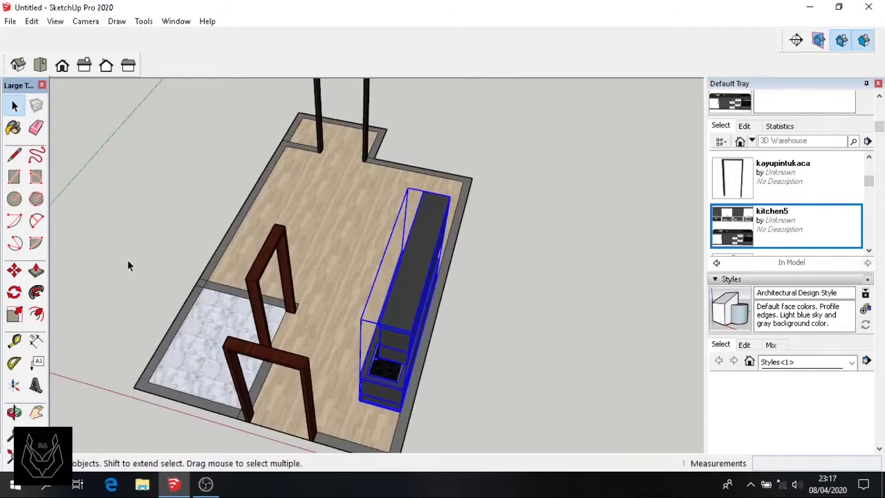
Set the kitchen unit flush against the side wall and deselect it
click(14, 270)
shift+middle_drag(343, 428, 322, 338)
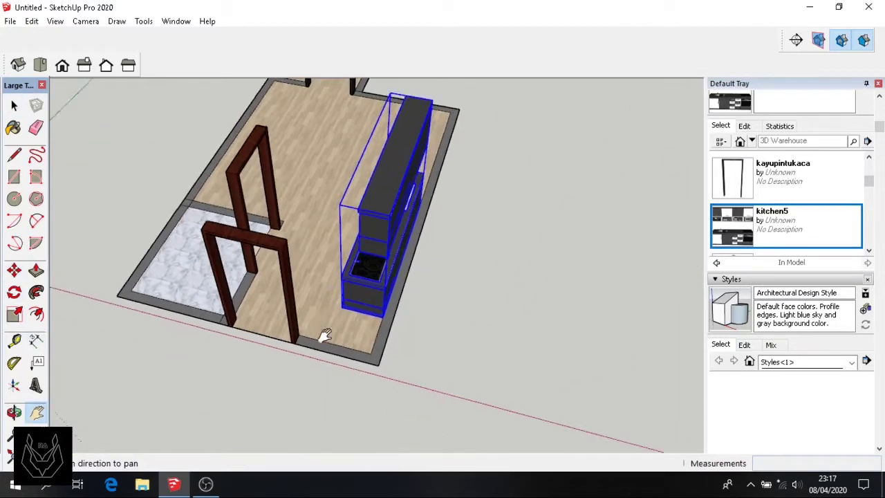
click(384, 317)
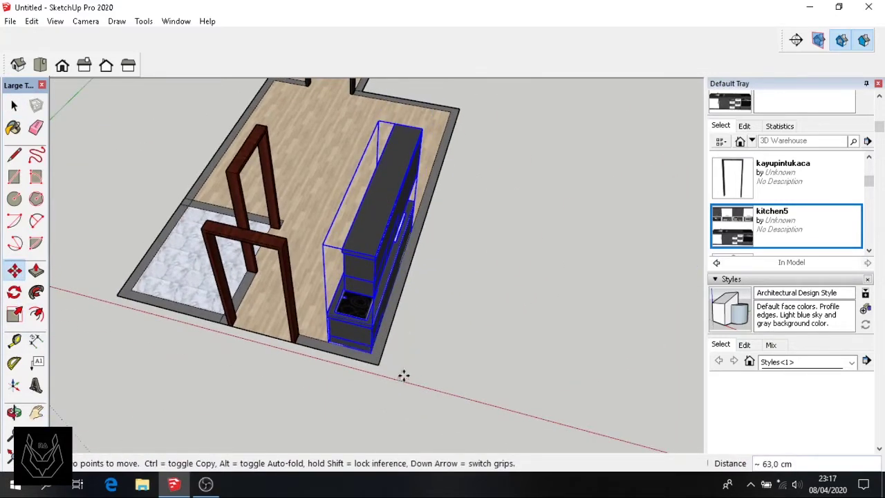
scroll(403, 376, up, 2)
scroll(349, 346, up, 2)
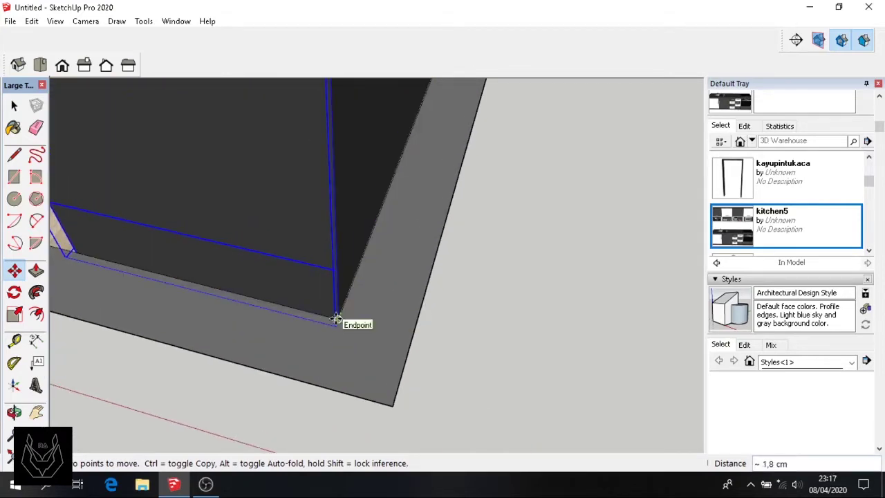
scroll(330, 328, down, 2)
scroll(334, 331, down, 3)
scroll(334, 330, down, 2)
key(space)
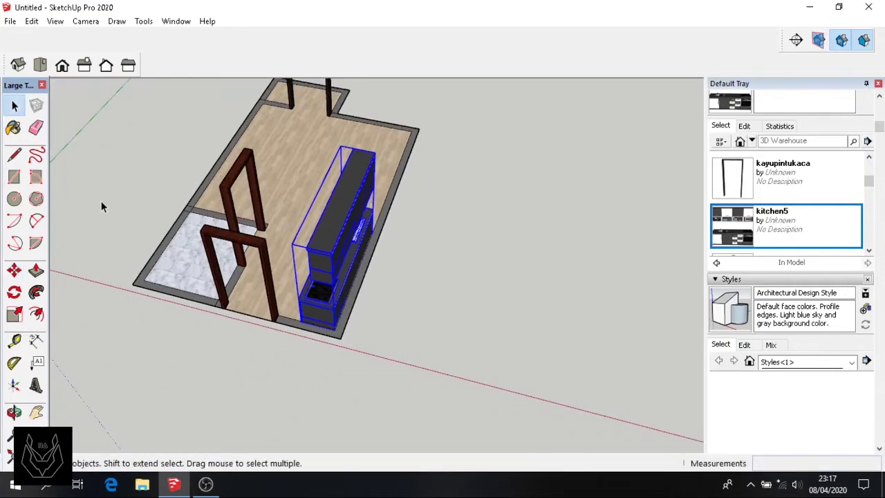
click(100, 200)
mouse_move(101, 200)
middle_down()
mouse_move(529, 252)
mouse_move(418, 183)
mouse_move(285, 259)
middle_up()
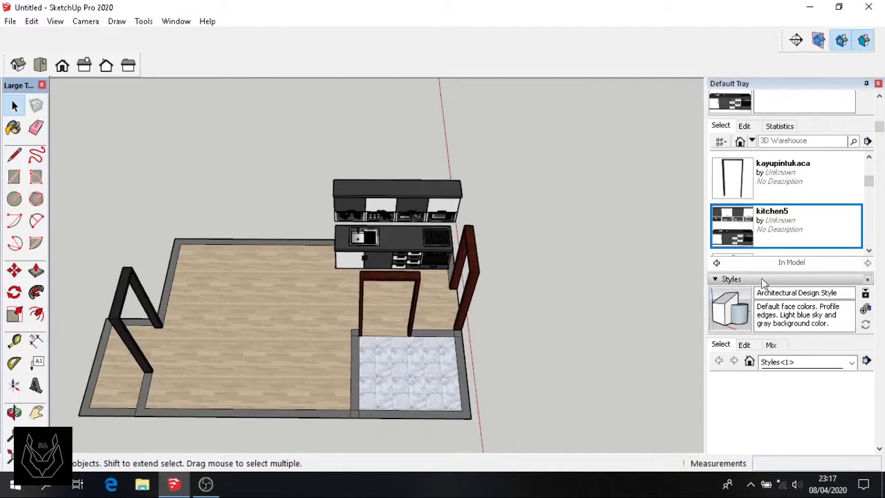
scroll(767, 231, down, 2)
Insert the shower model and rotate it 90°
scroll(768, 234, down, 1)
click(769, 177)
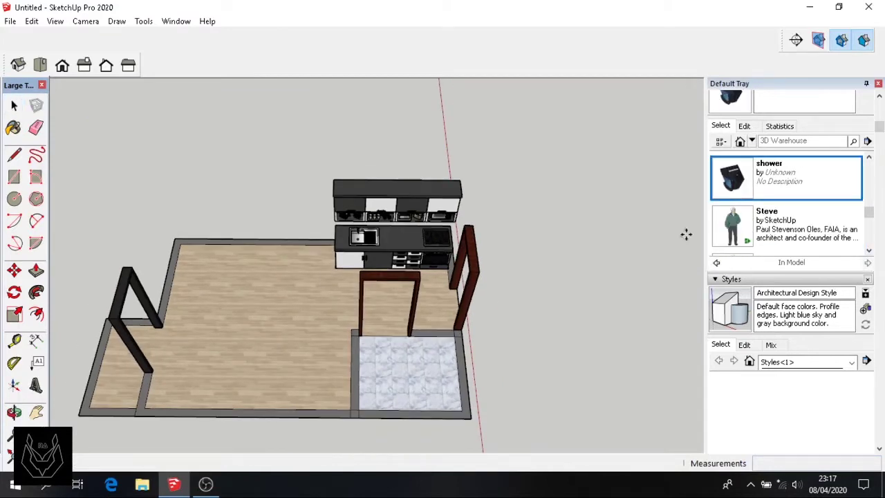
click(429, 394)
click(14, 292)
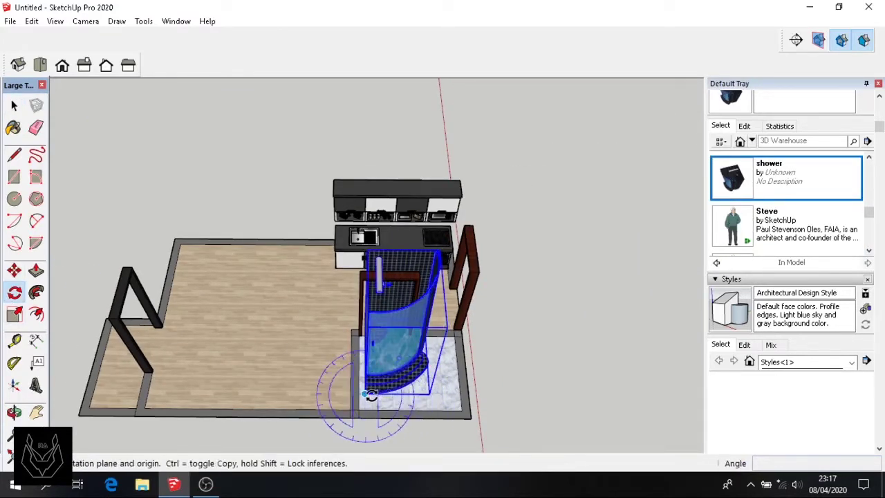
click(365, 395)
click(399, 399)
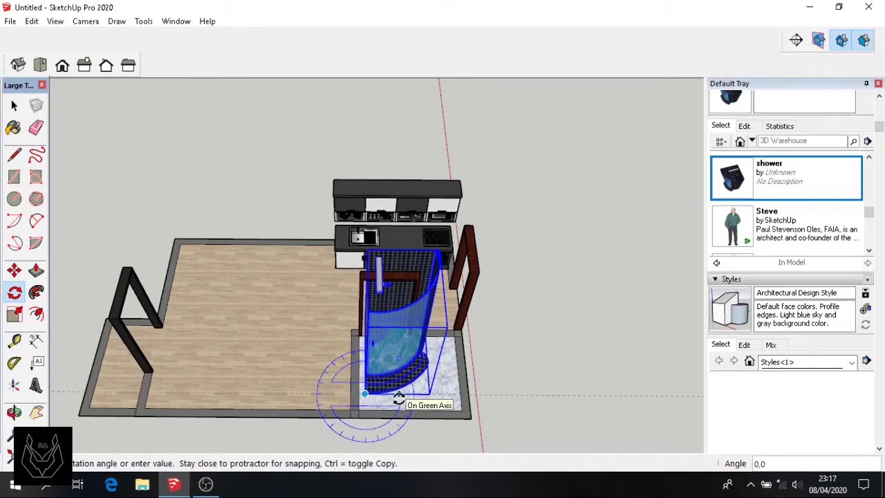
click(361, 370)
text(90)
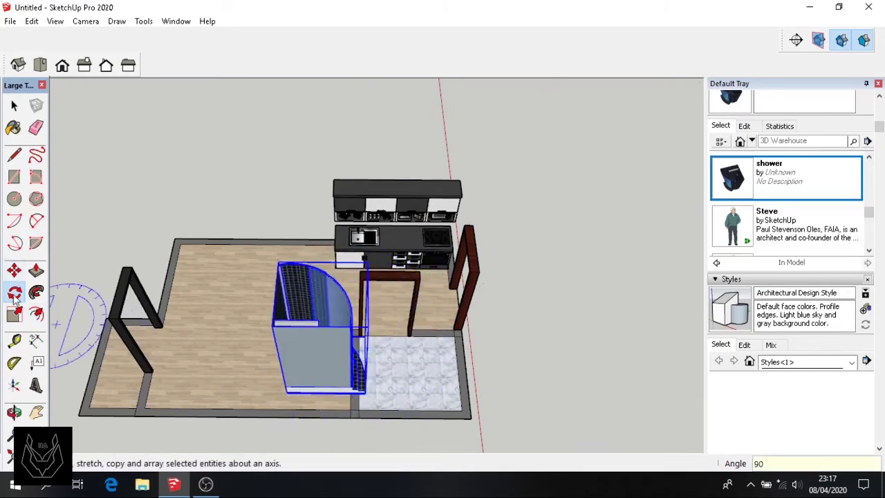
Move the shower by its corner into the marble bathroom corner
click(14, 270)
click(287, 392)
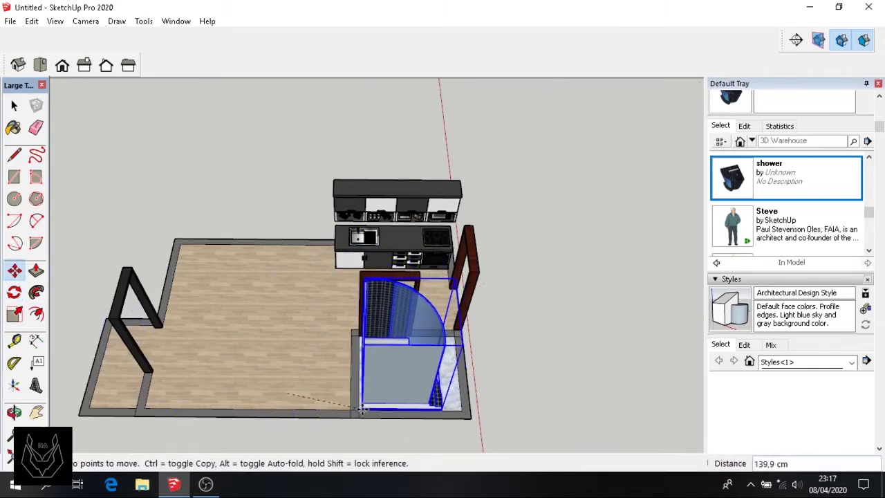
scroll(366, 411, up, 4)
scroll(349, 415, up, 2)
scroll(342, 417, up, 1)
scroll(338, 416, down, 6)
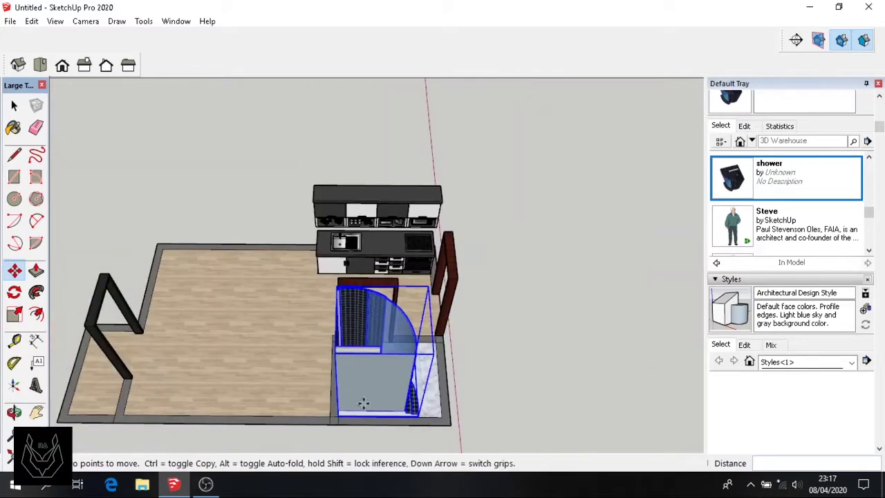
middle_drag(364, 403, 65, 247)
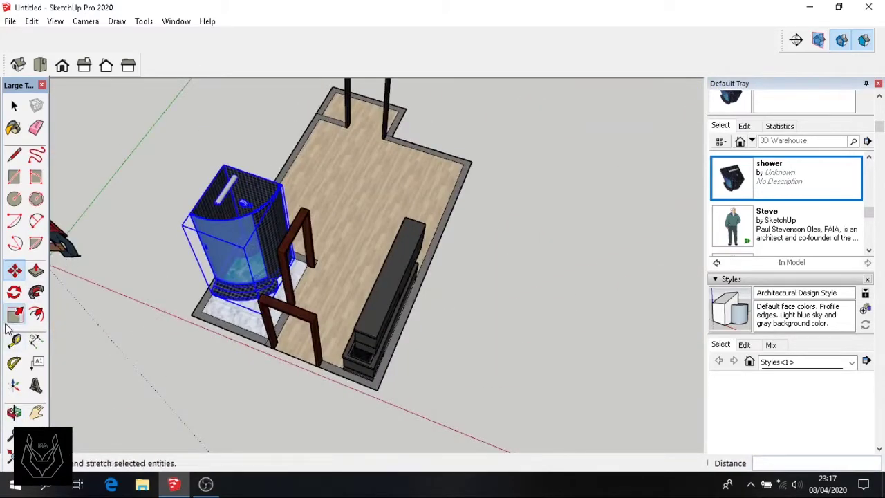
Scale the shower uniformly down to 0.75
click(14, 314)
middle_drag(88, 327, 207, 325)
drag(325, 187, 303, 217)
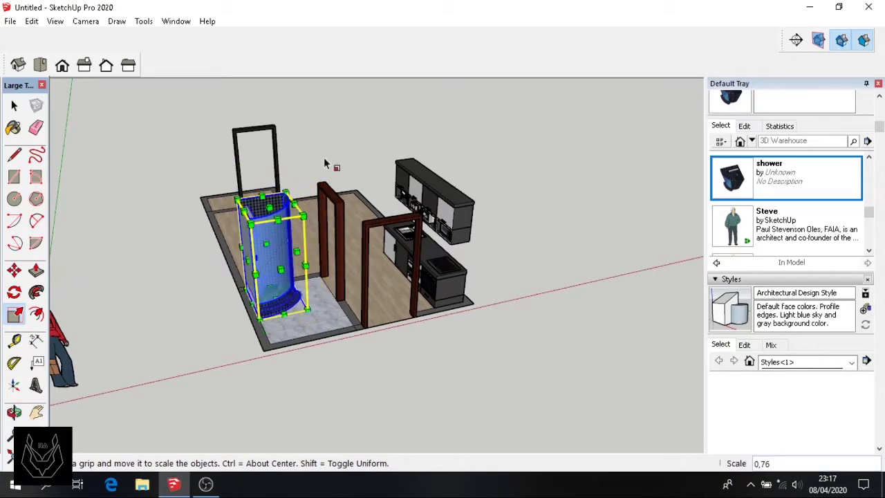
click(40, 65)
middle_drag(256, 339, 232, 231)
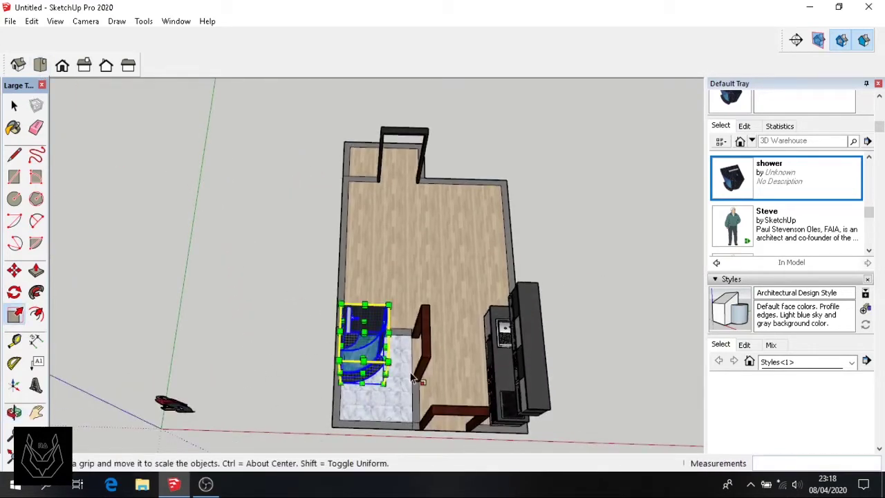
scroll(311, 290, up, 2)
scroll(312, 290, up, 3)
key(space)
Insert the Toilet component and rotate it 90° about its corner
click(172, 208)
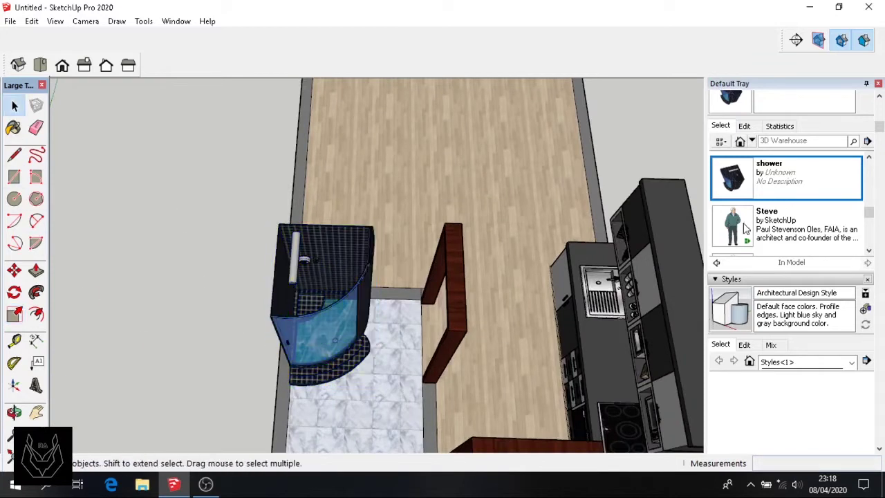
scroll(787, 207, down, 1)
click(786, 177)
click(383, 198)
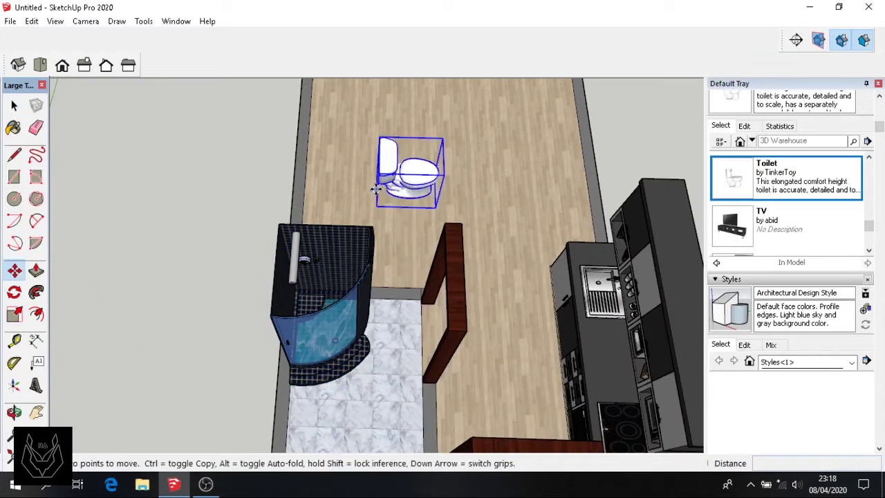
click(14, 292)
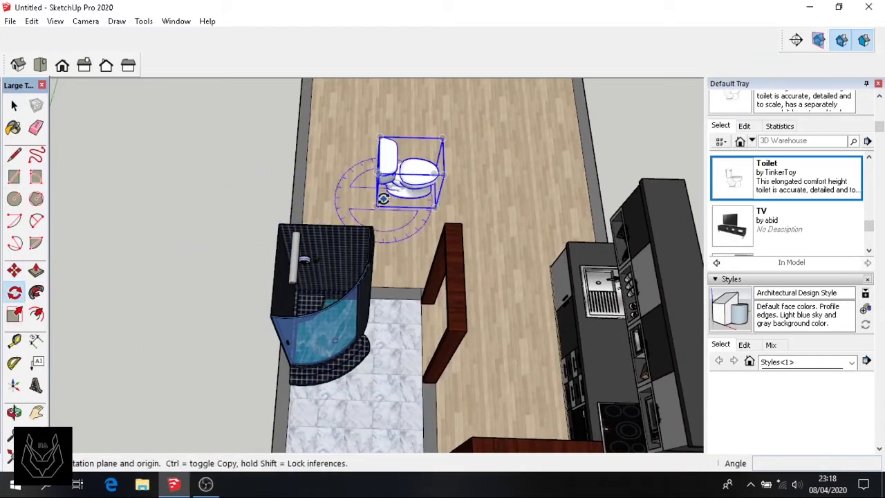
click(431, 207)
text(0)
key(Return)
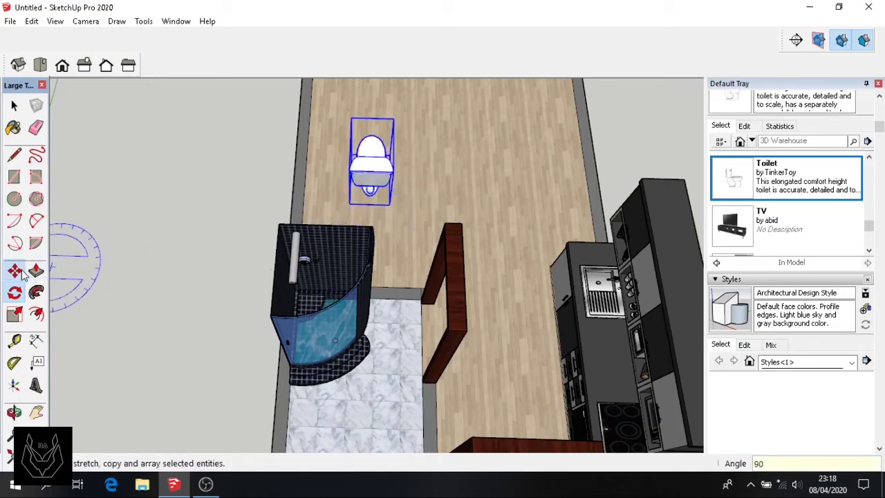
Move the toilet beside the shower, facing across the marble floor
click(14, 269)
middle_drag(208, 178, 391, 265)
click(391, 265)
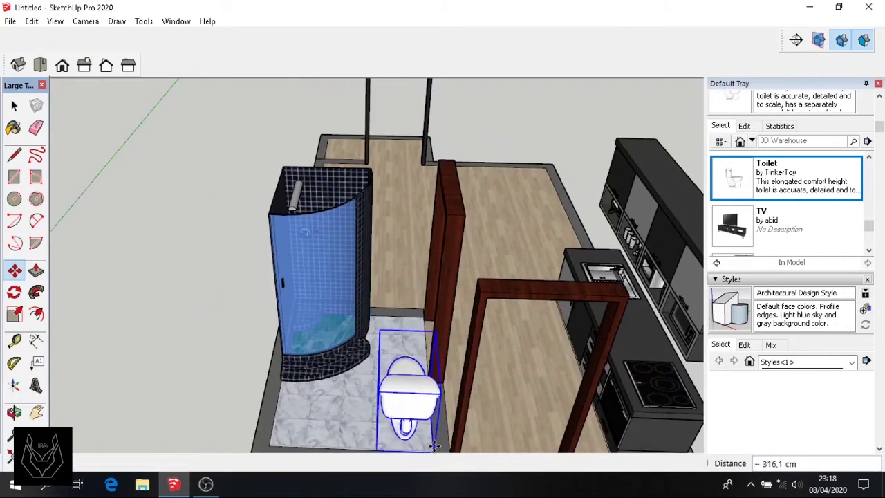
click(419, 443)
scroll(418, 442, up, 3)
scroll(419, 442, up, 2)
scroll(429, 360, down, 2)
scroll(429, 359, down, 2)
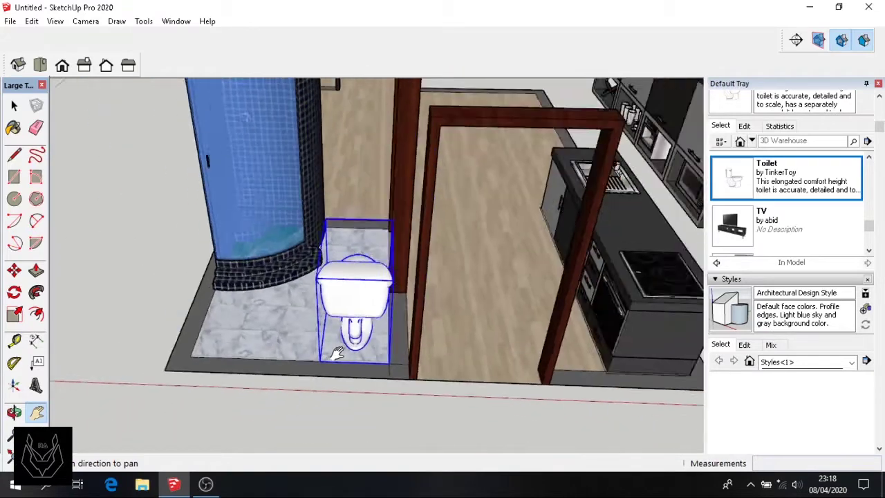
scroll(429, 359, down, 2)
middle_drag(429, 360, 443, 335)
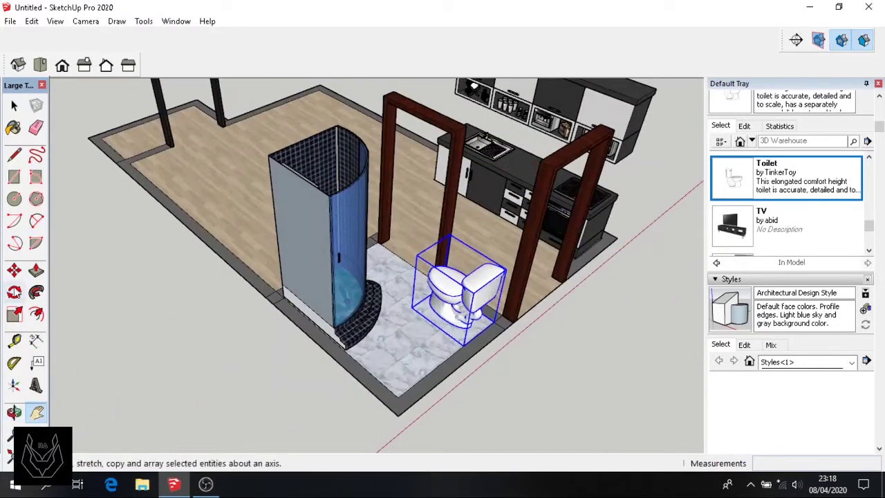
click(36, 269)
Push/Pull the bathroom floor border up into a 150 cm wall
drag(359, 371, 355, 341)
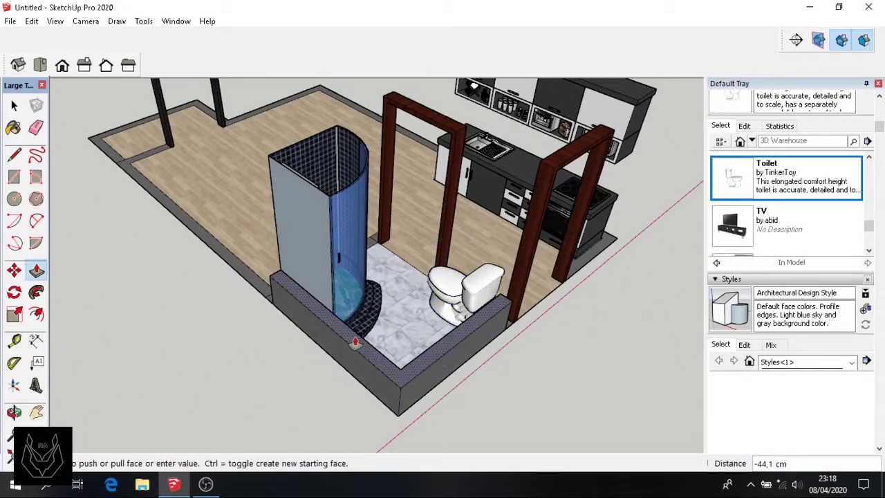
text(0)
key(Return)
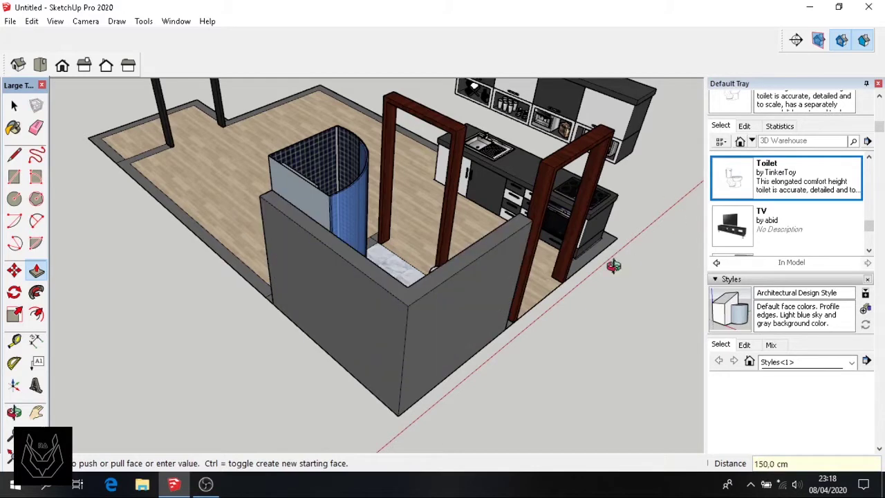
middle_drag(613, 265, 464, 213)
click(14, 104)
scroll(761, 201, down, 2)
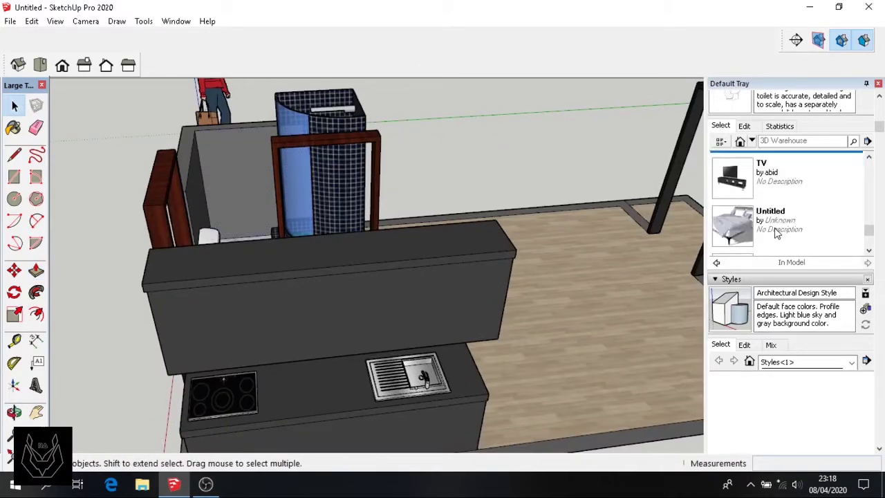
scroll(768, 197, down, 2)
Insert the wastafel2 sink, rotate it and shrink it from a corner
click(717, 192)
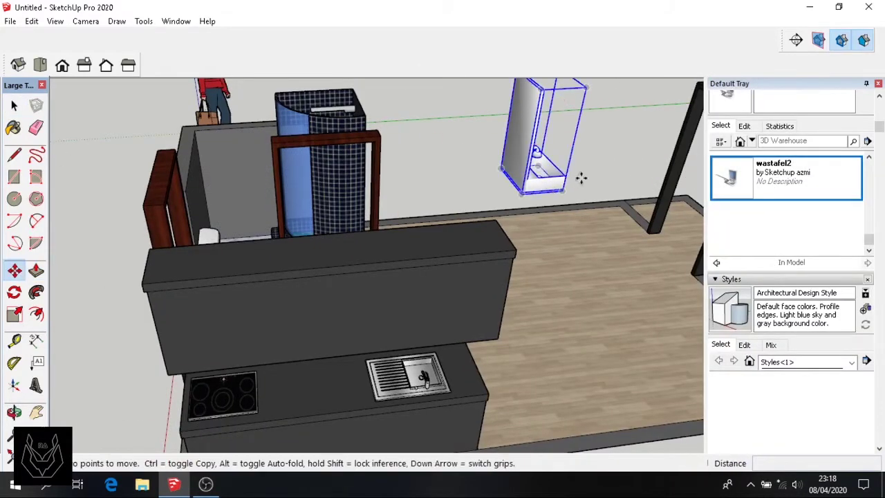
click(14, 294)
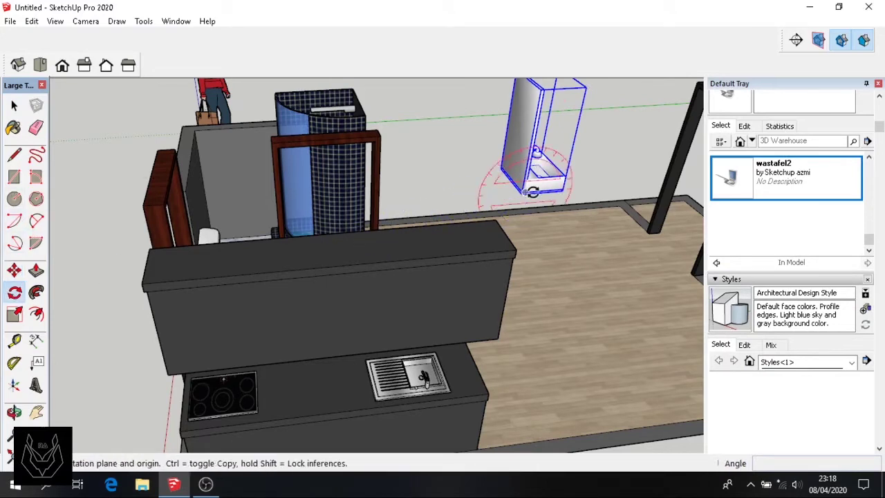
click(556, 191)
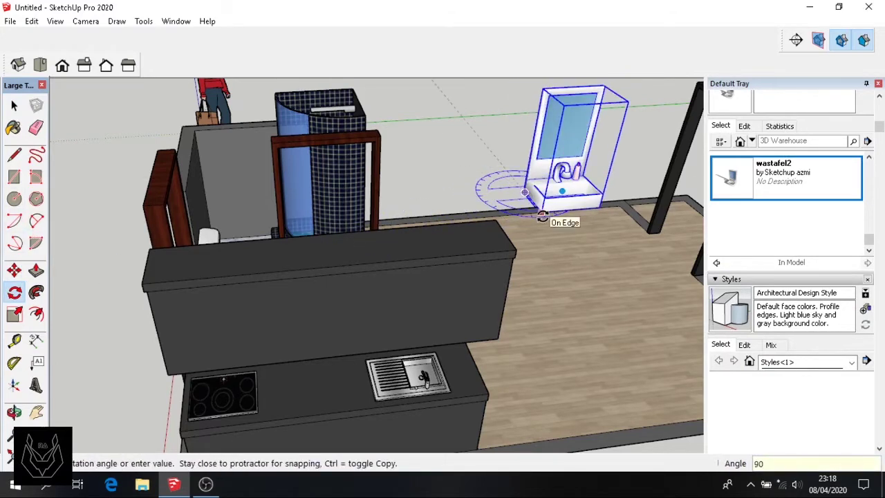
key(s)
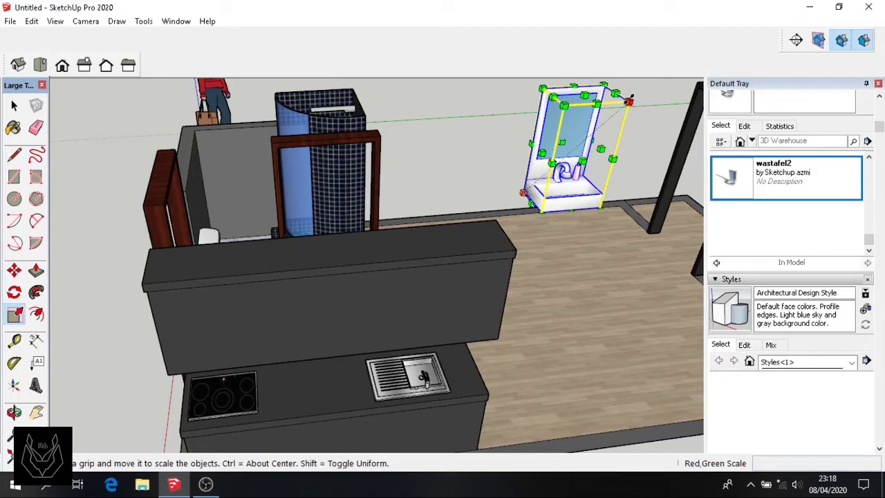
drag(631, 98, 586, 139)
Move the wastafel2 sink into the bathroom onto its left wall behind the shower
click(15, 272)
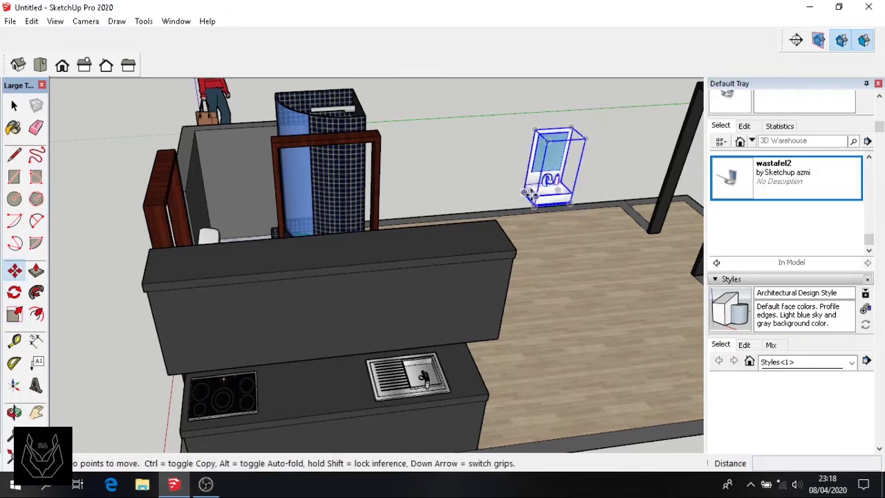
click(526, 193)
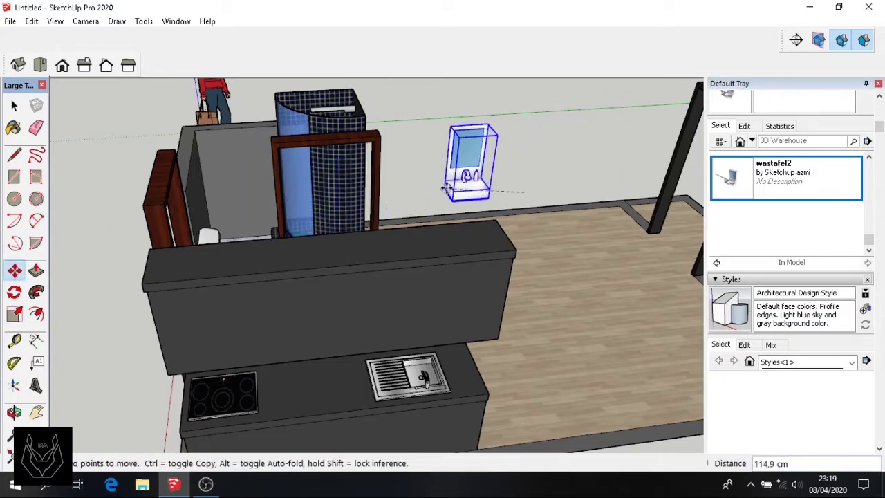
middle_drag(230, 173, 305, 230)
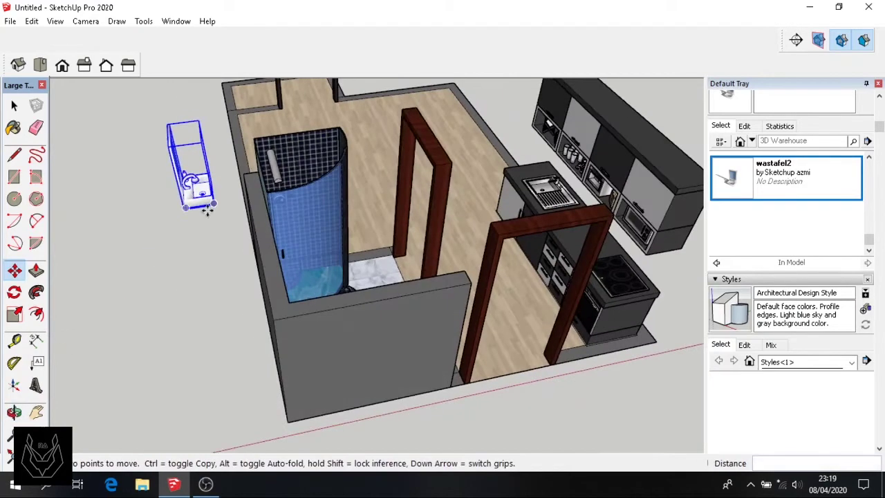
middle_drag(389, 242, 370, 247)
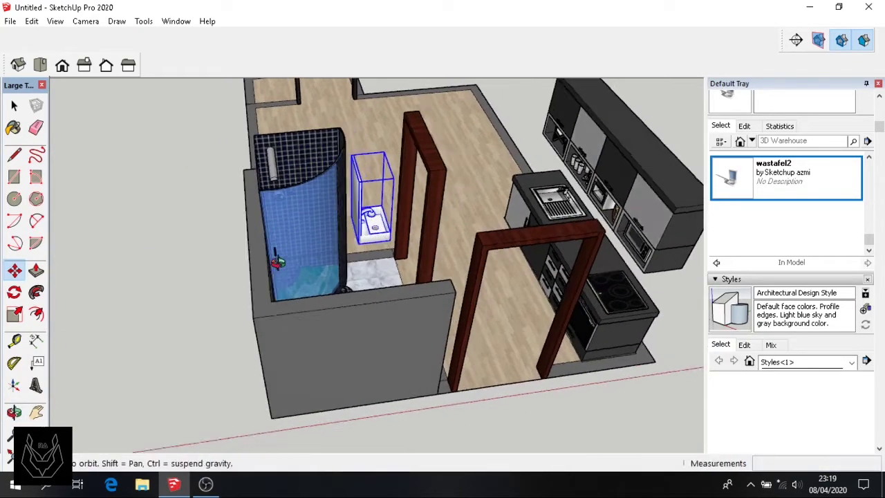
middle_drag(235, 218, 100, 249)
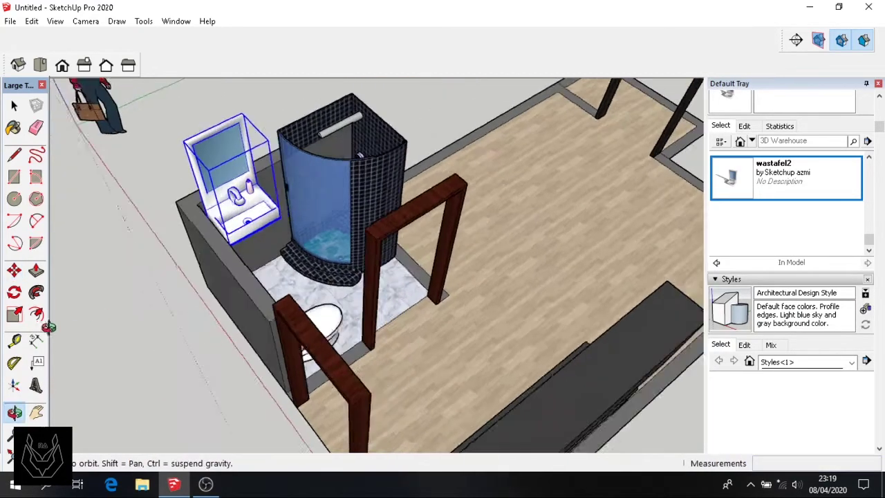
scroll(292, 174, up, 5)
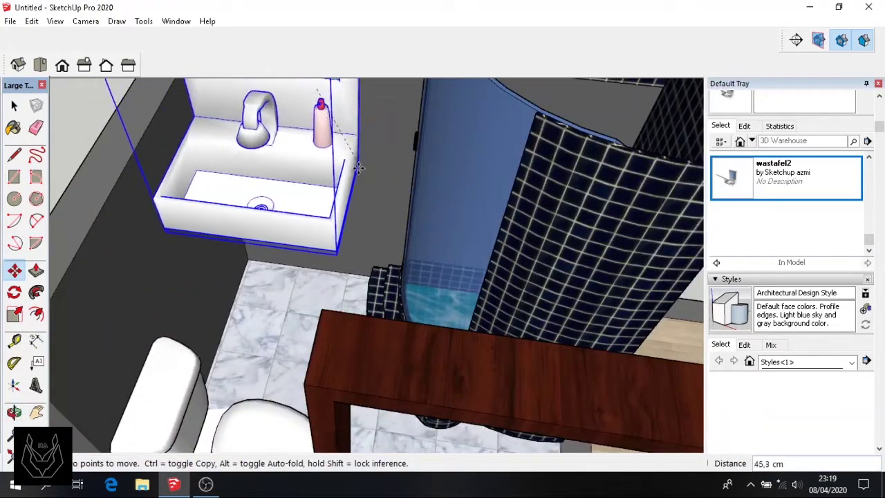
scroll(371, 146, up, 3)
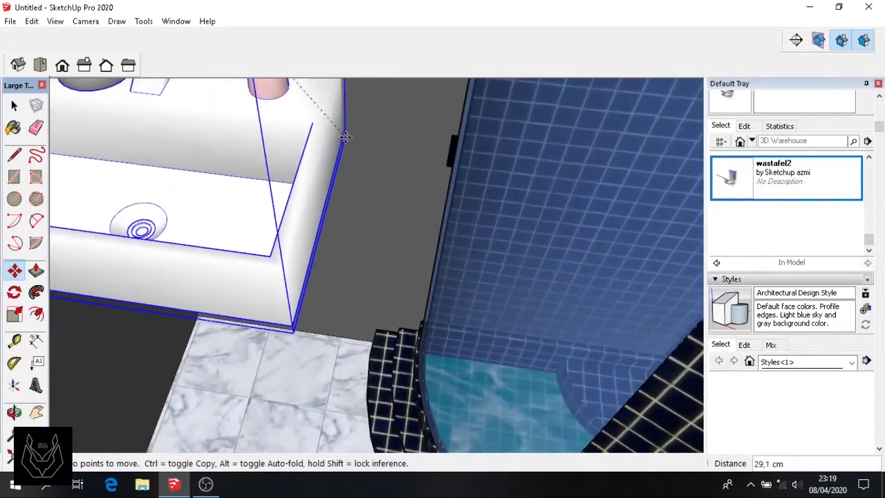
scroll(356, 145, up, 2)
scroll(355, 144, down, 2)
scroll(332, 150, down, 5)
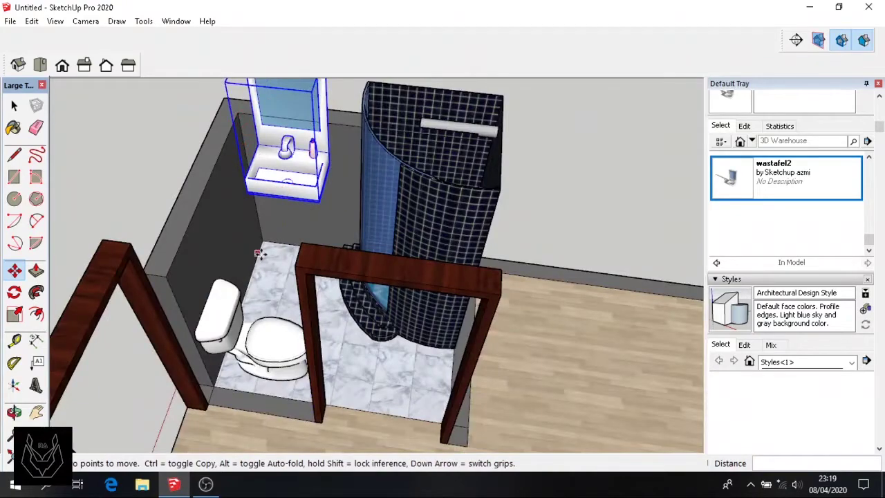
scroll(258, 253, up, 3)
Create a Tape Measure guide up the wall and snap the sink corner onto it
scroll(293, 242, up, 2)
click(14, 340)
click(234, 331)
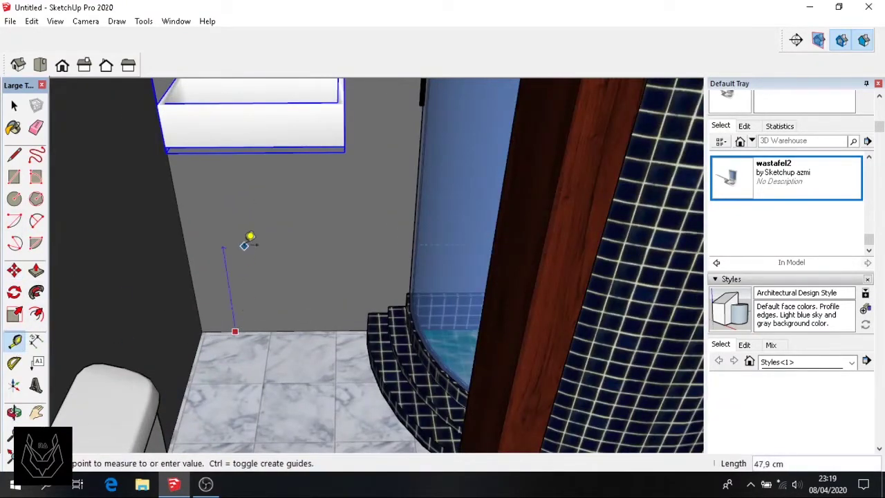
mouse_move(278, 205)
middle_down()
mouse_move(241, 174)
mouse_move(322, 115)
middle_up()
scroll(353, 173, down, 2)
mouse_move(385, 234)
middle_down()
mouse_move(329, 139)
mouse_move(291, 179)
middle_up()
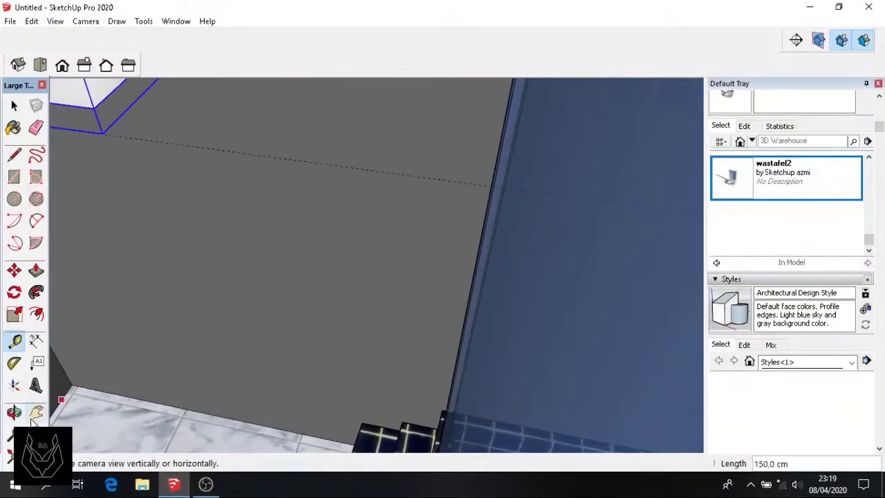
scroll(222, 274, up, 2)
click(14, 271)
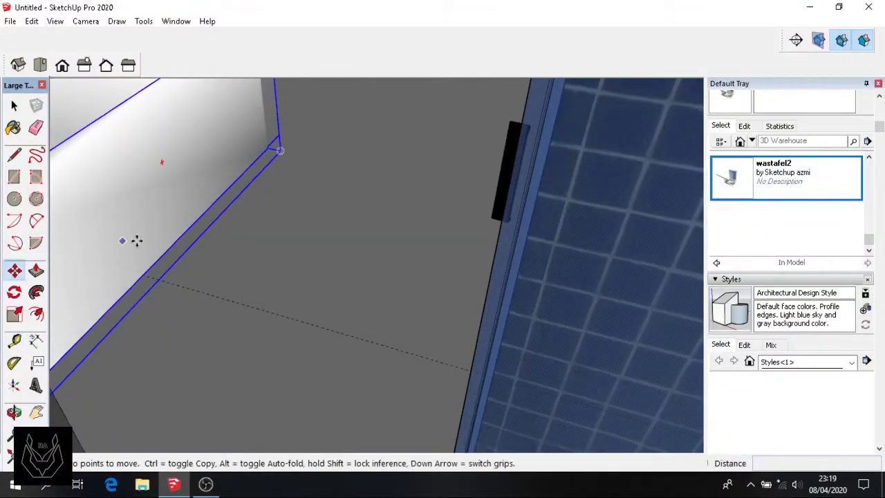
click(276, 148)
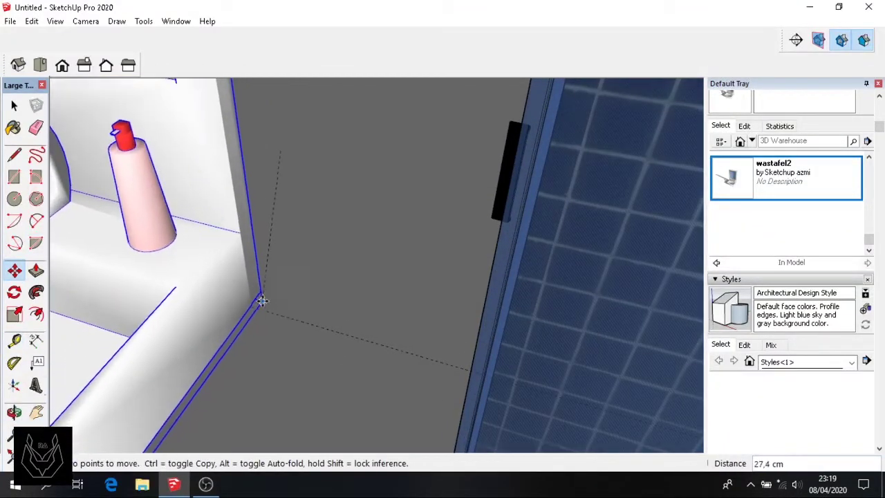
scroll(235, 297, down, 5)
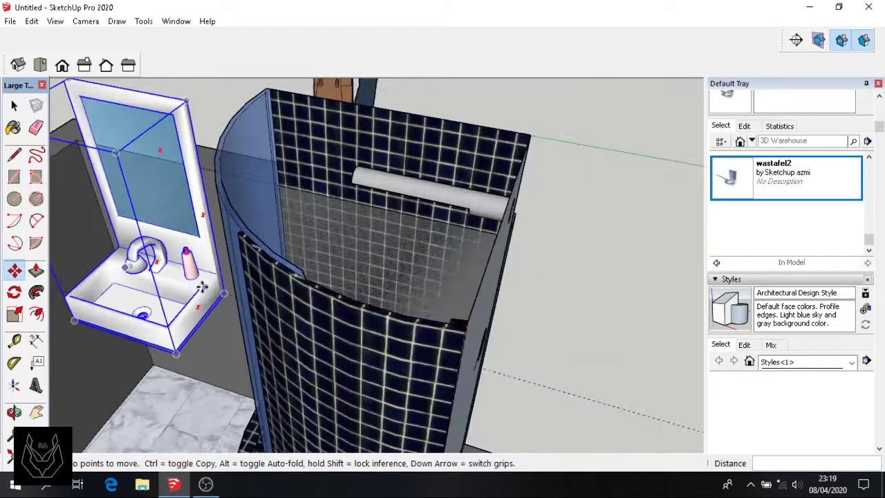
middle_drag(235, 298, 242, 260)
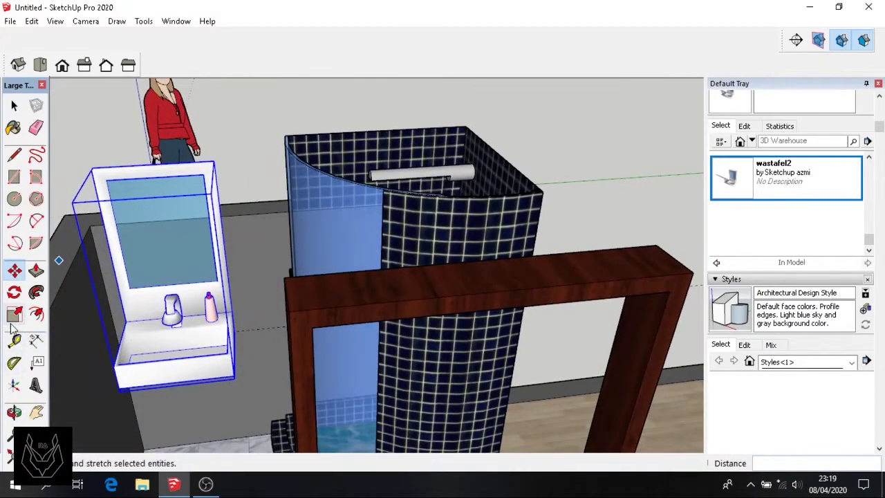
Scale the sink by a corner grip to about 0.75, then clear the selection
click(13, 316)
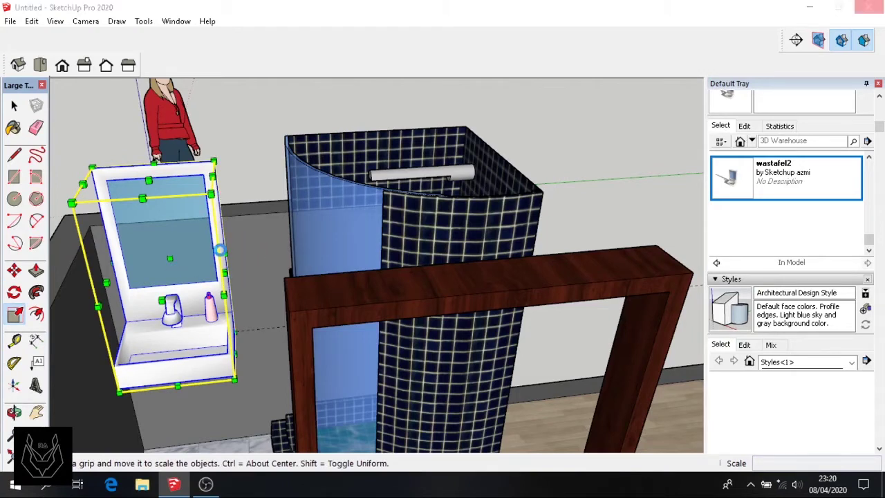
scroll(225, 247, down, 1)
drag(209, 202, 193, 252)
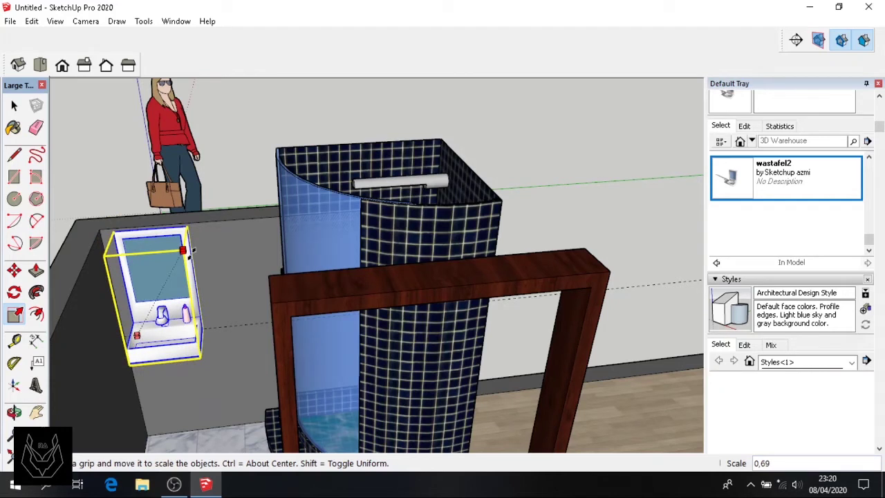
drag(192, 251, 211, 238)
click(12, 105)
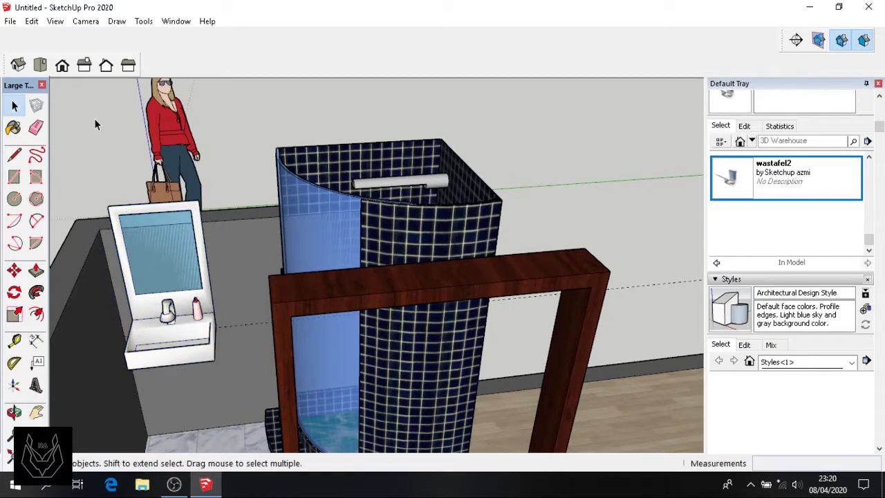
From a top view, insert the double bed into the bedroom
key(t)
scroll(553, 160, up, 2)
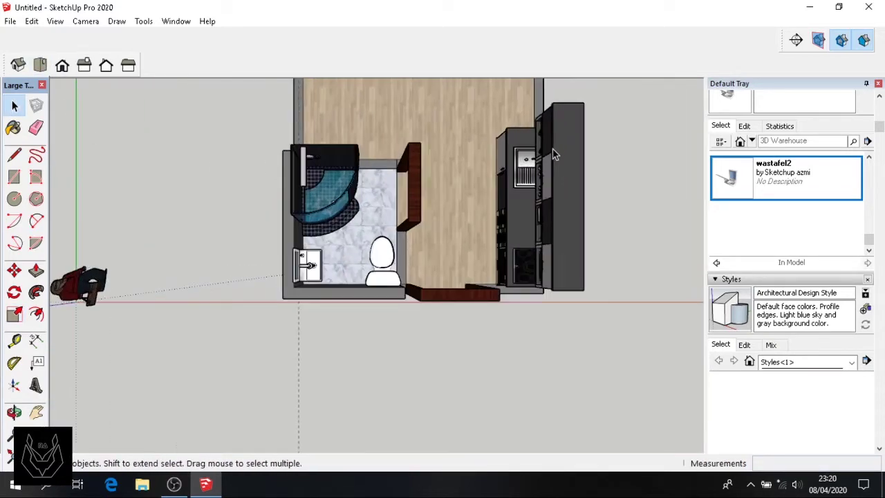
scroll(550, 159, up, 2)
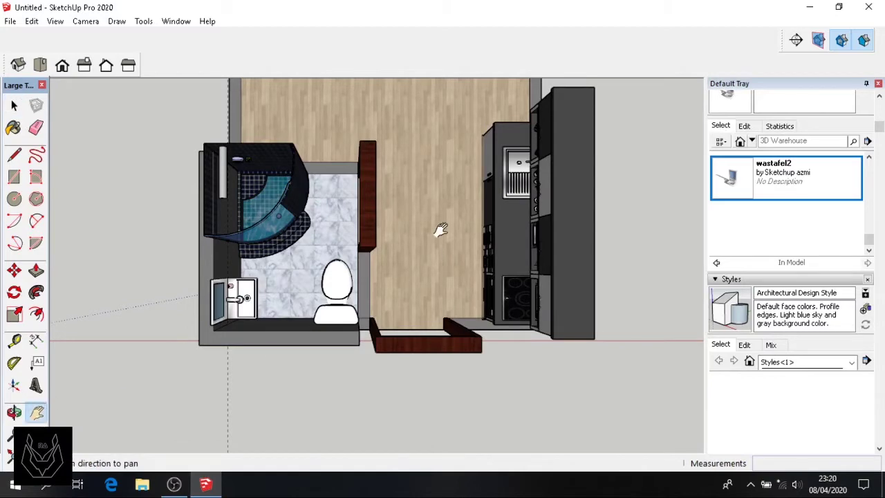
scroll(387, 208, up, 2)
scroll(332, 197, up, 2)
scroll(324, 196, up, 3)
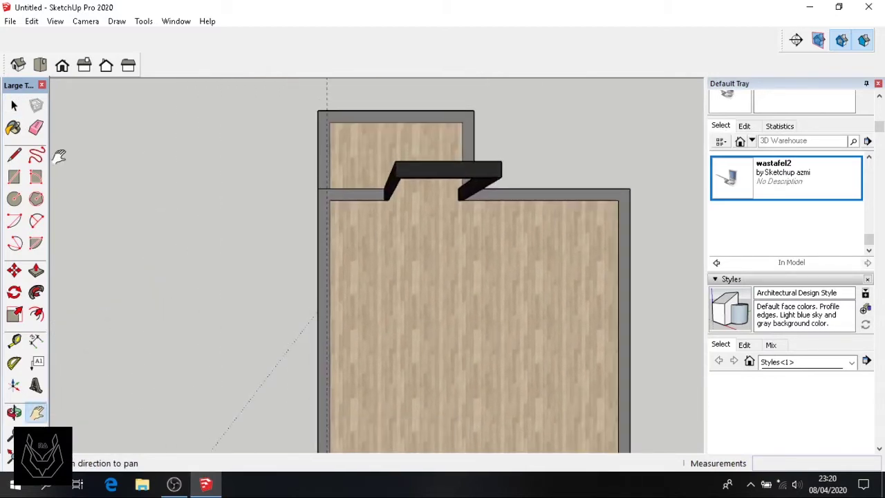
click(36, 129)
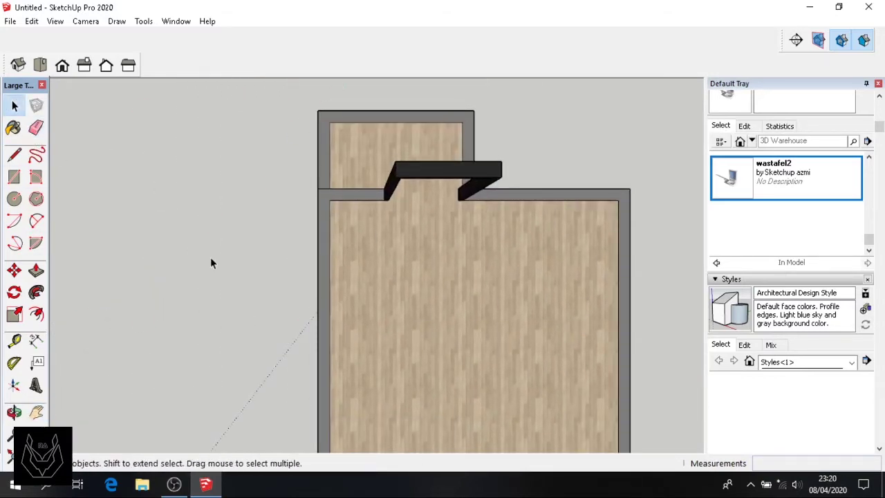
click(744, 183)
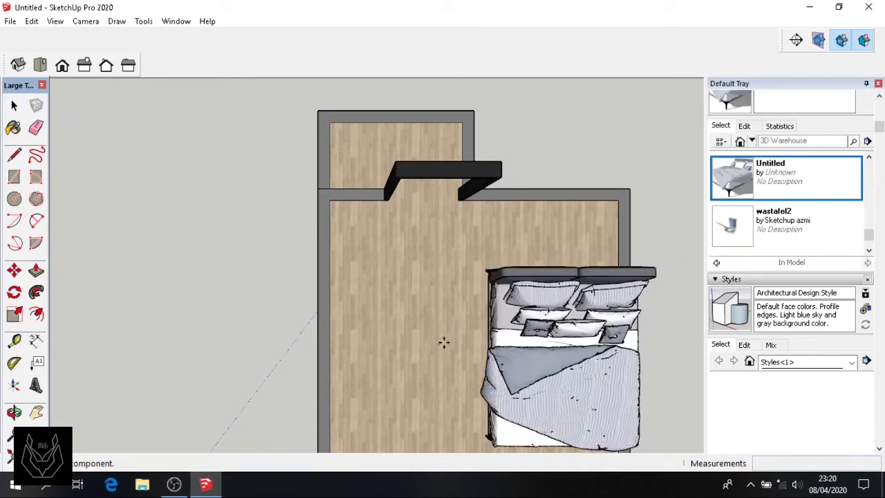
click(435, 310)
middle_drag(436, 310, 281, 371)
Rotate the bed 90° about its corner and move it onto the wooden floor
key(q)
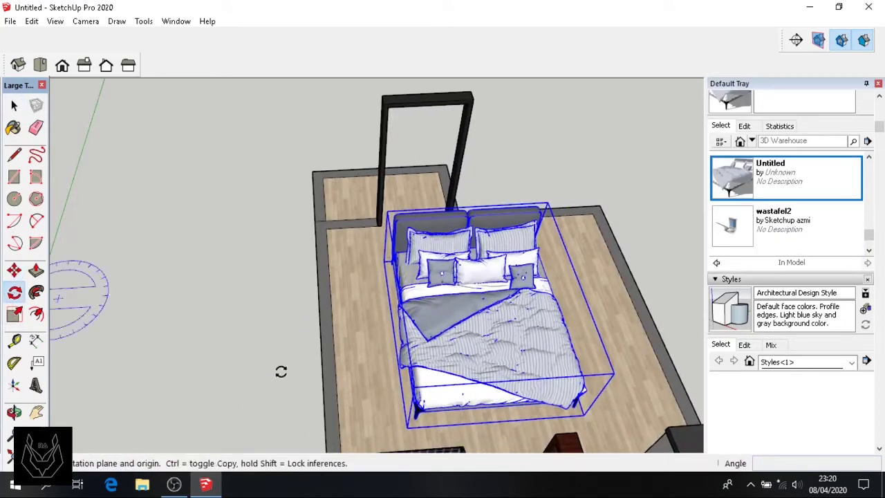
click(510, 423)
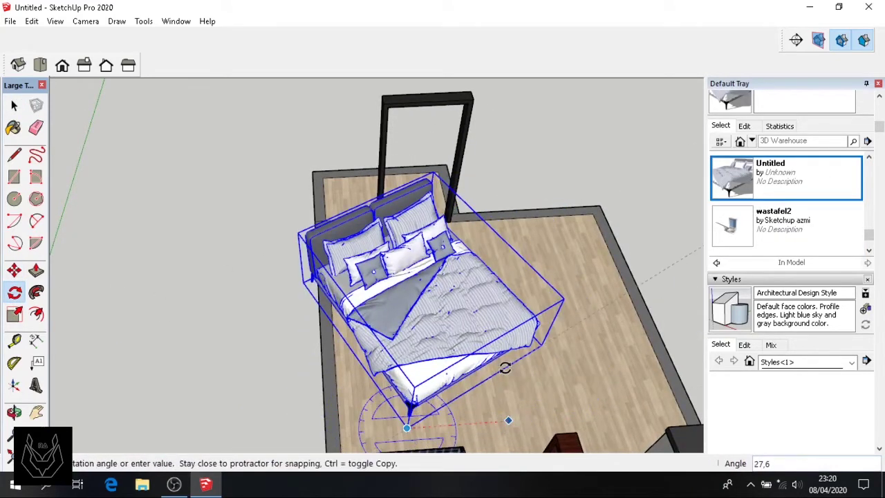
text(90)
key(Return)
click(14, 271)
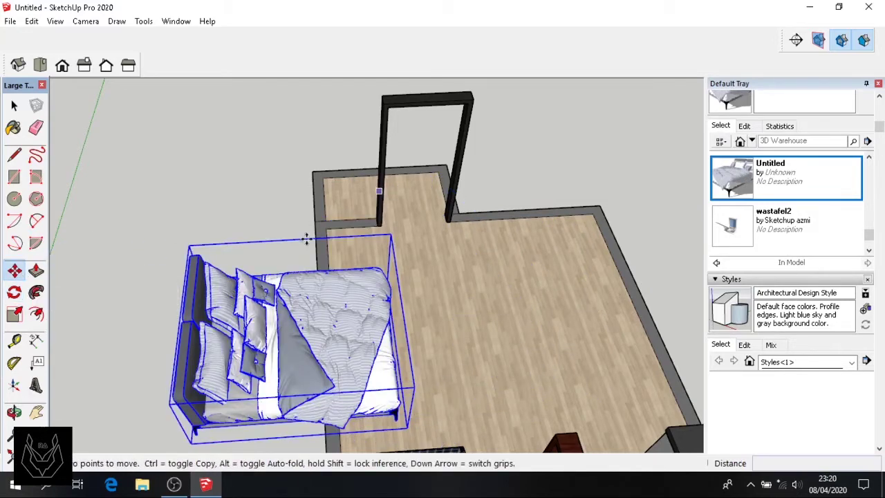
mouse_move(74, 326)
middle_down()
mouse_move(163, 298)
mouse_move(323, 409)
middle_up()
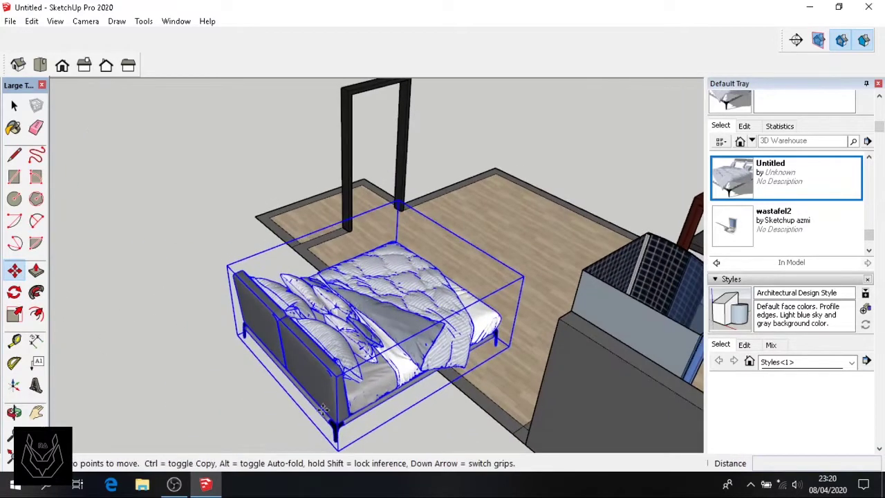
click(338, 451)
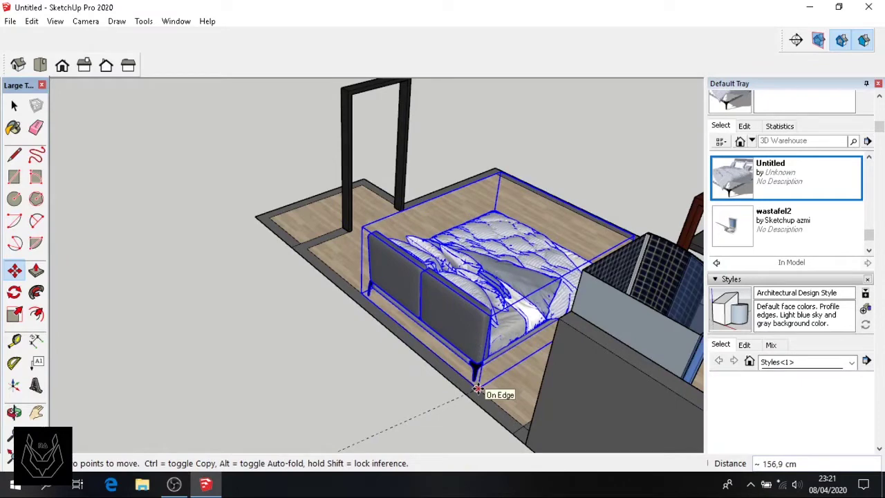
mouse_move(439, 406)
middle_down()
mouse_move(541, 430)
mouse_move(518, 431)
middle_up()
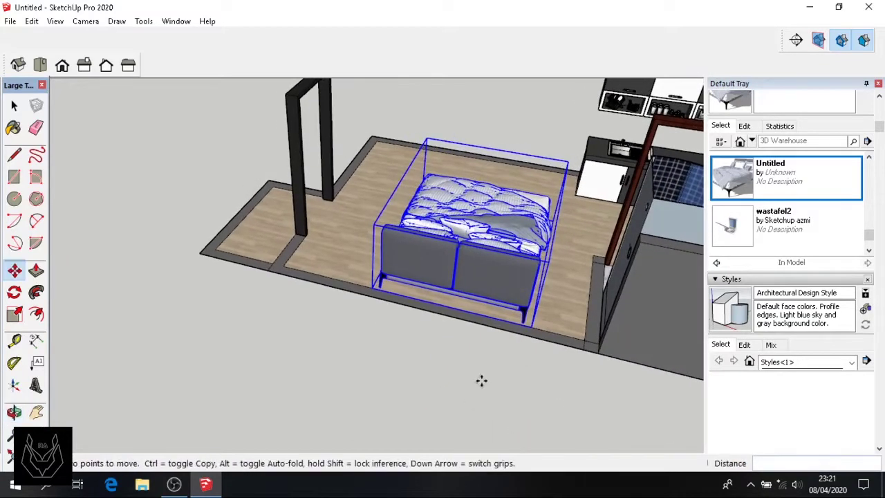
Push/Pull the wall beside the bathroom up 150 cm as a partition by the bed
click(37, 272)
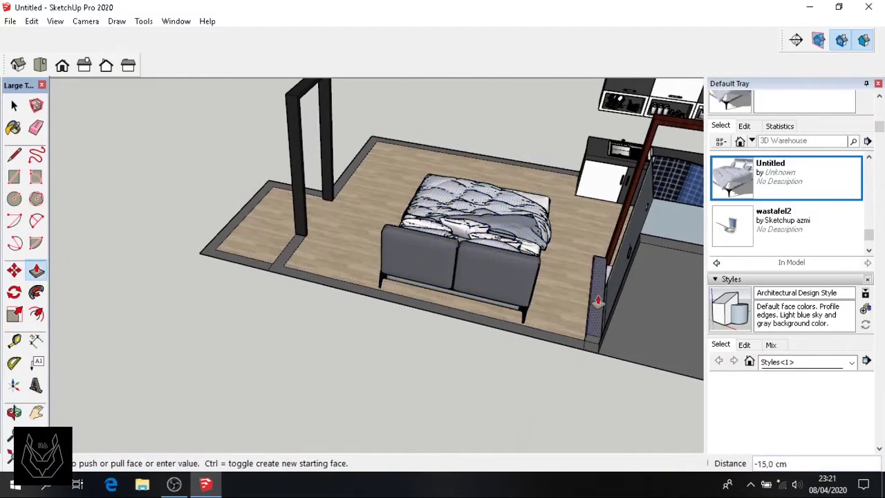
text(150)
key(Return)
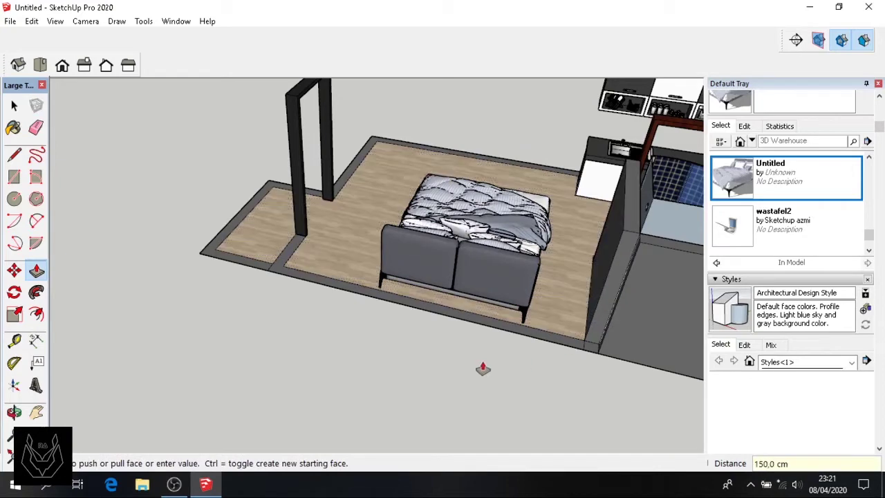
mouse_move(483, 368)
middle_down()
mouse_move(573, 355)
mouse_move(585, 326)
mouse_move(575, 332)
middle_up()
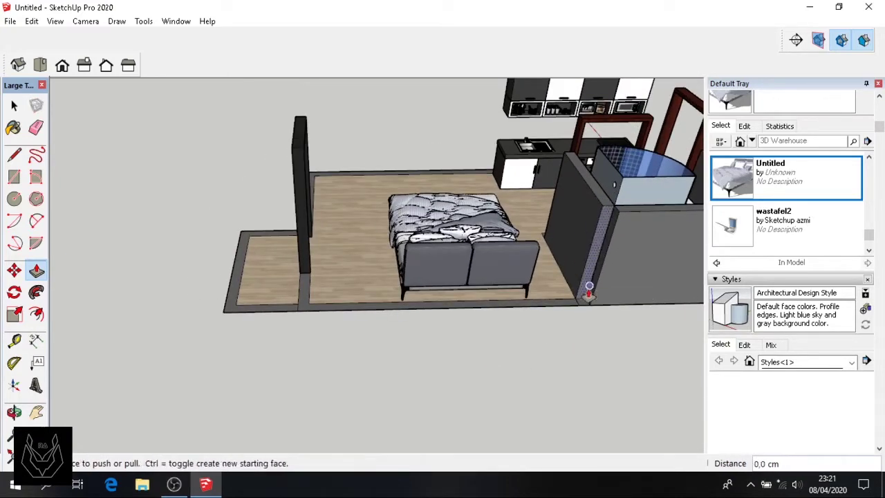
click(584, 304)
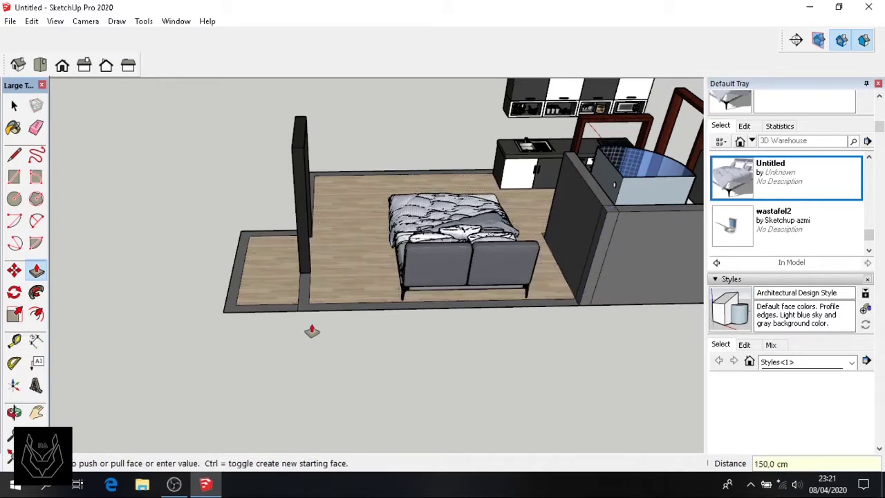
mouse_move(312, 332)
middle_down()
mouse_move(585, 395)
mouse_move(463, 150)
mouse_move(125, 224)
mouse_move(127, 293)
middle_up()
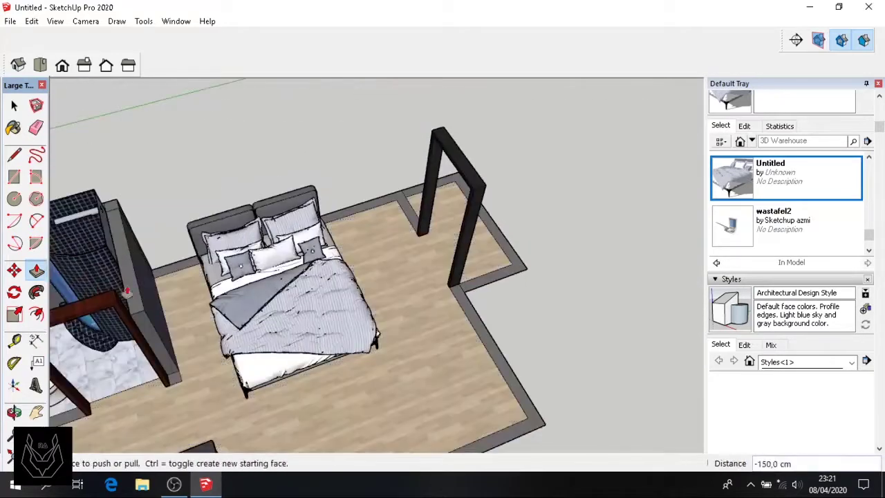
Insert the 'lemari besar black' wardrobe from Components onto the bedroom floor and rotate it
click(16, 106)
scroll(774, 220, up, 2)
scroll(773, 219, up, 2)
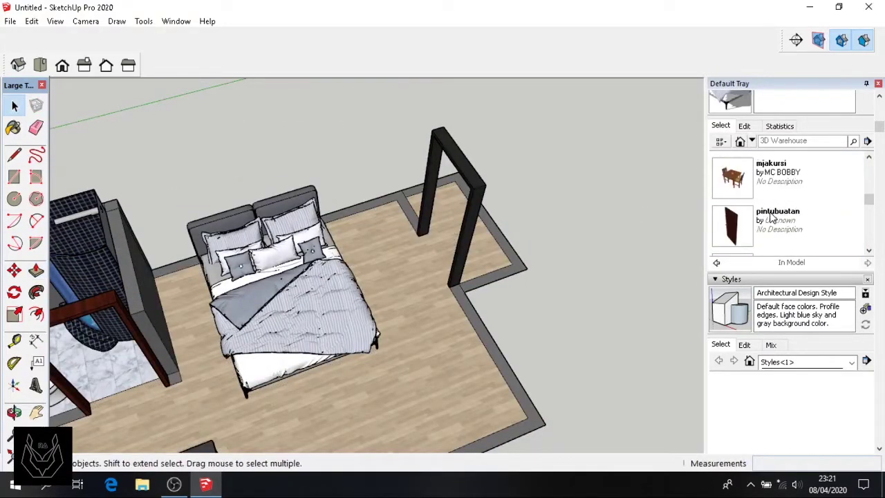
scroll(768, 220, up, 2)
click(737, 226)
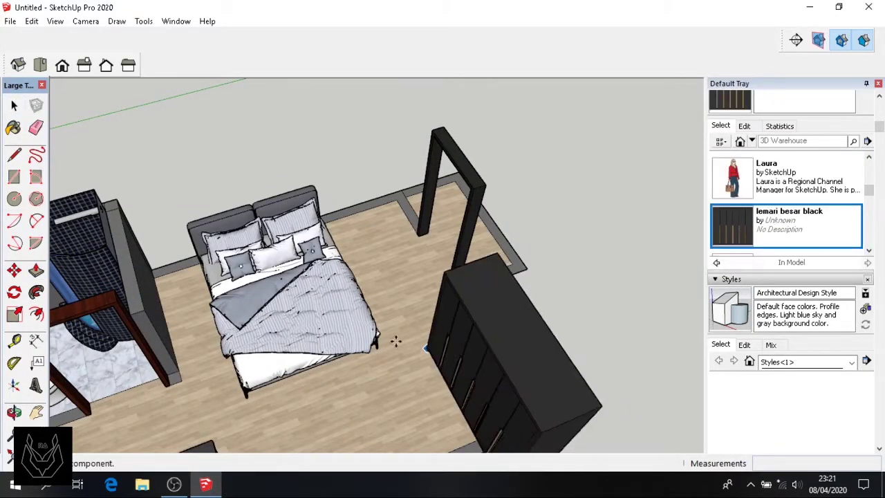
click(389, 313)
click(14, 292)
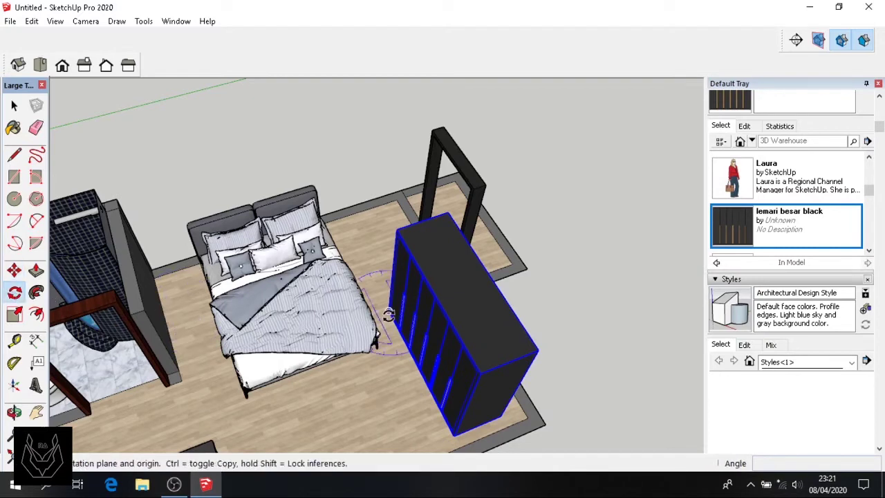
click(15, 106)
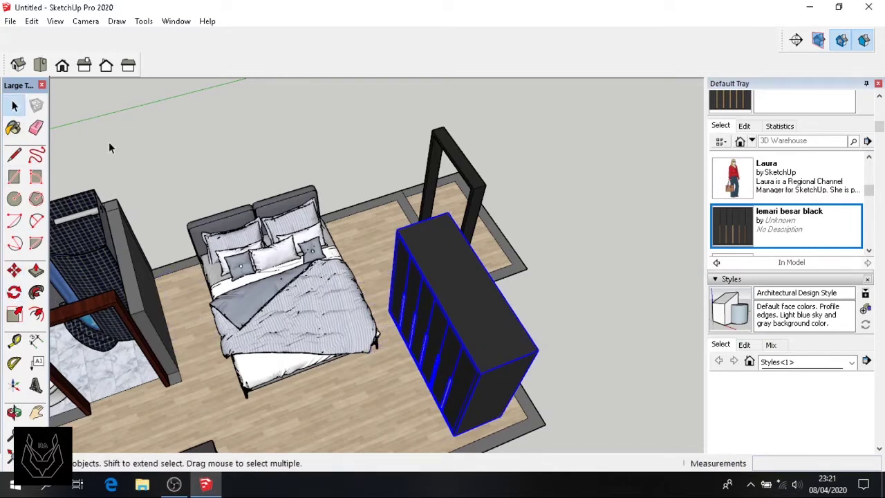
Flip the wardrobe along its red and green axes so it faces the room
right_click(465, 325)
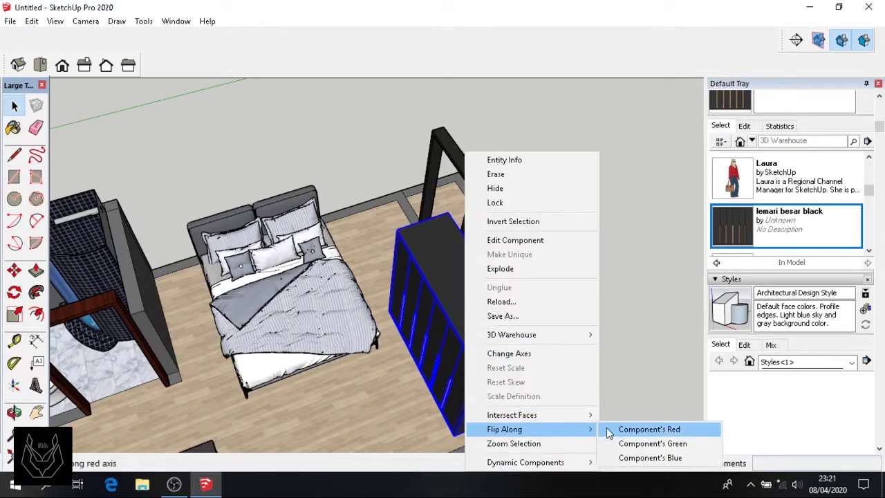
click(608, 432)
right_click(478, 362)
mouse_move(518, 313)
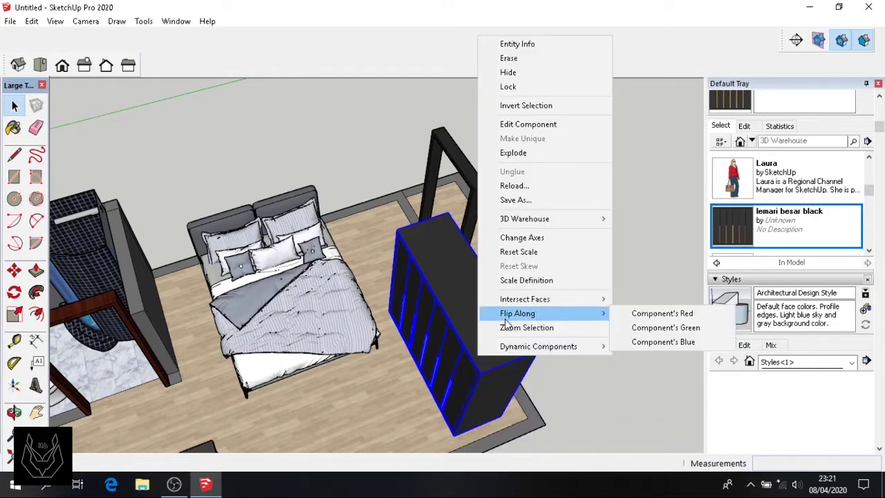
click(666, 328)
Move the wardrobe from its bottom corner into place beside the bed
middle_drag(591, 282, 297, 313)
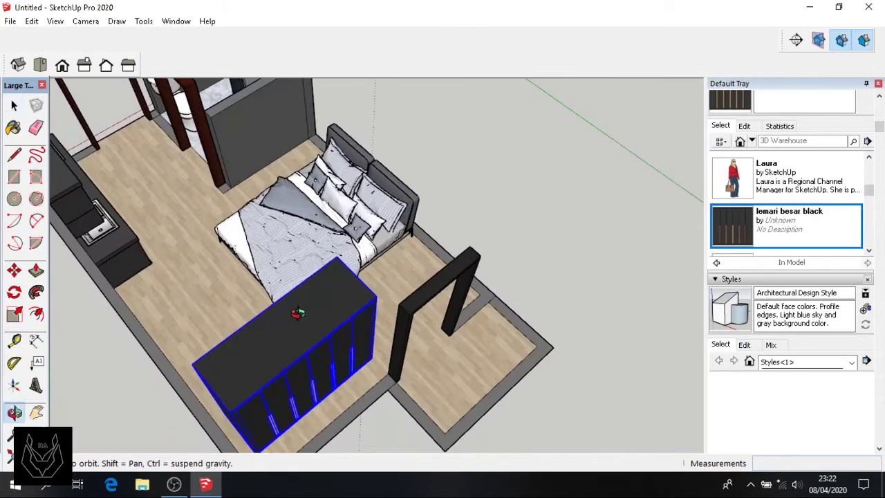
click(14, 270)
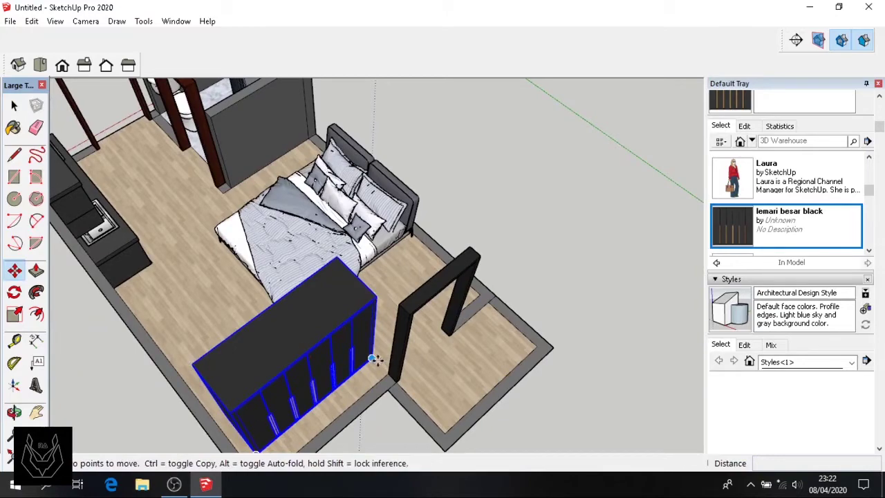
click(311, 202)
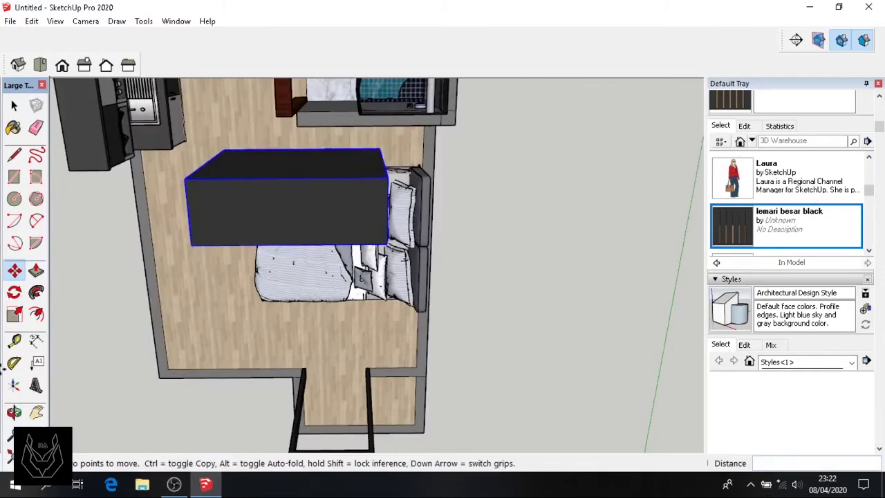
mouse_move(311, 202)
middle_down()
mouse_move(311, 249)
mouse_move(445, 223)
mouse_move(104, 281)
middle_up()
mouse_move(373, 273)
middle_down()
mouse_move(397, 235)
mouse_move(423, 222)
middle_up()
click(424, 222)
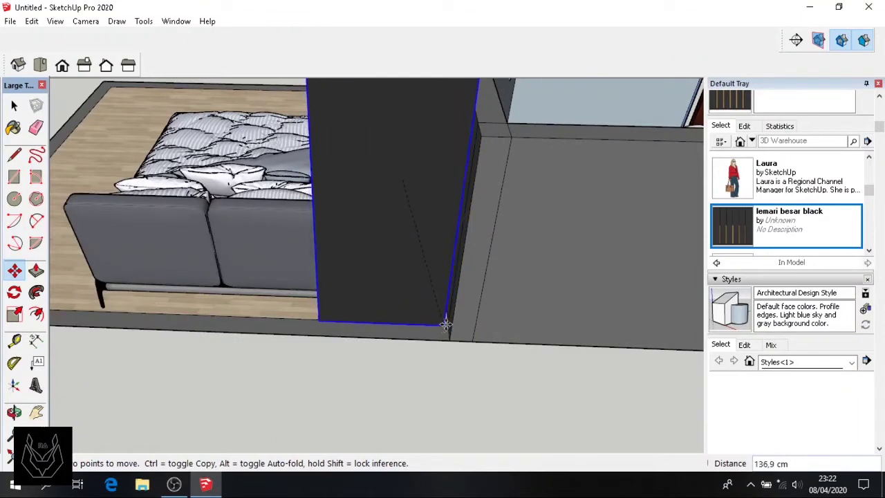
scroll(446, 324, up, 2)
scroll(447, 320, up, 2)
scroll(448, 318, down, 3)
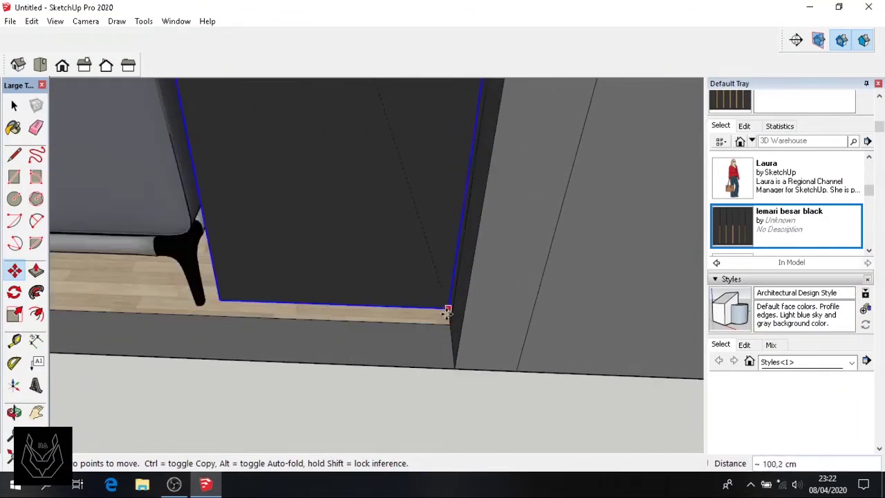
scroll(451, 316, up, 2)
scroll(463, 319, up, 1)
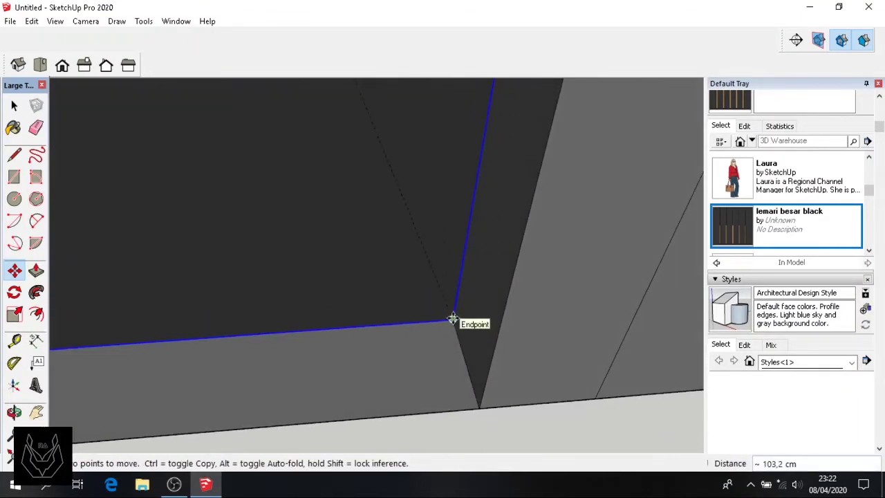
scroll(453, 320, down, 2)
scroll(385, 367, down, 2)
scroll(193, 376, down, 3)
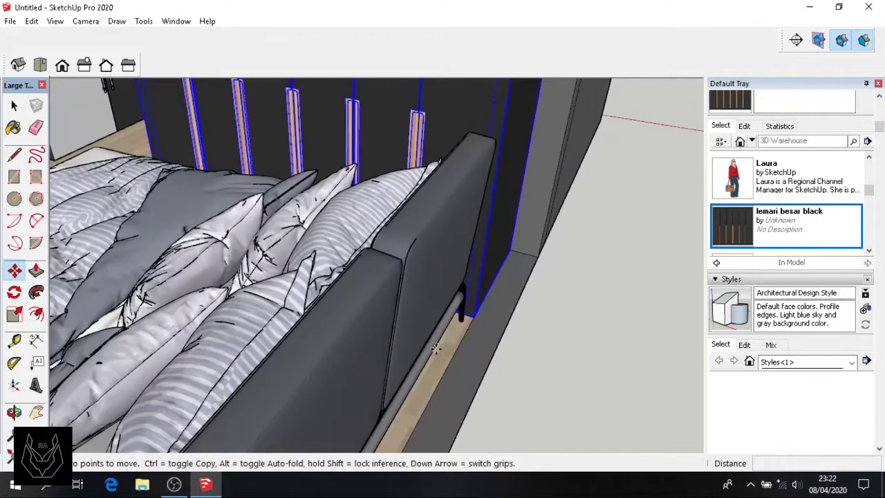
scroll(381, 379, down, 2)
scroll(380, 379, down, 2)
Slide the bed 46.7 cm away from the wardrobe, then check the plan from above
click(14, 105)
scroll(312, 366, down, 2)
click(311, 366)
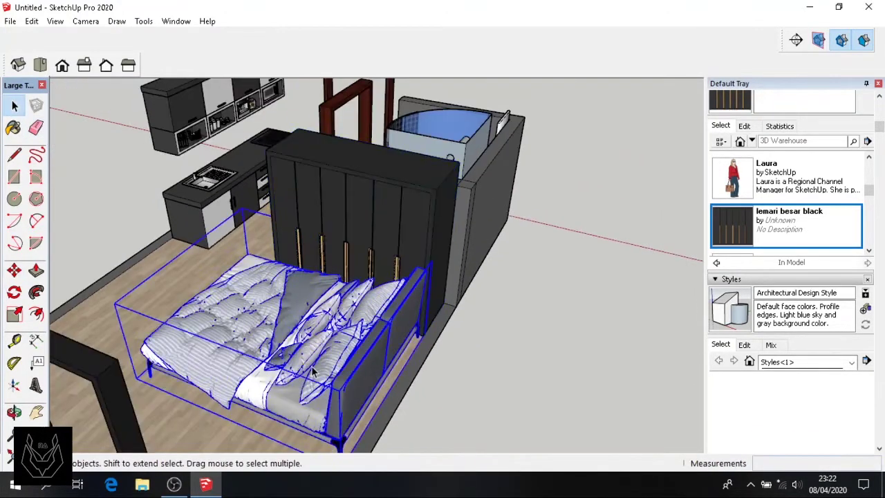
scroll(309, 396, down, 3)
click(36, 412)
scroll(256, 359, up, 2)
scroll(256, 360, up, 2)
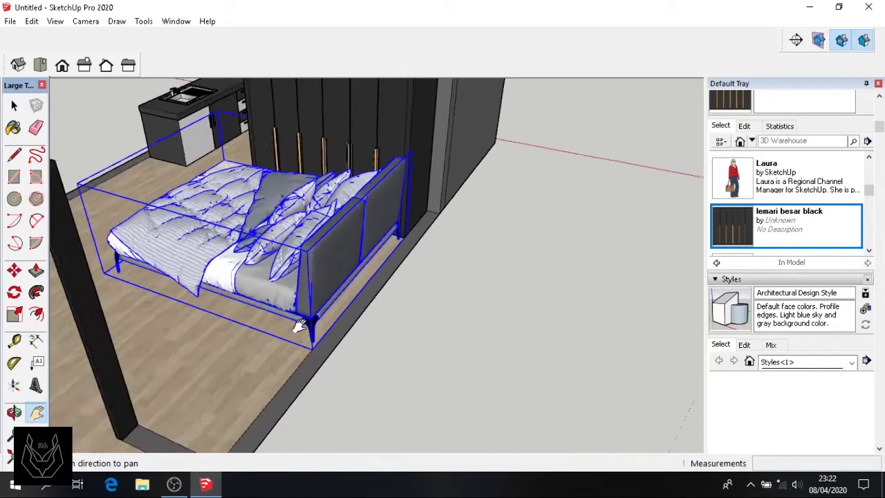
scroll(206, 415, up, 2)
click(14, 269)
drag(314, 355, 274, 403)
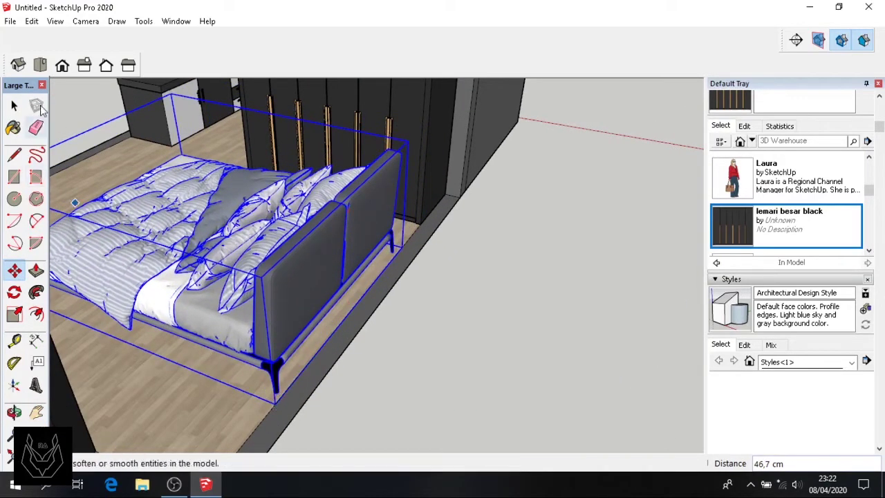
click(40, 65)
scroll(287, 253, down, 3)
scroll(286, 254, down, 2)
key(space)
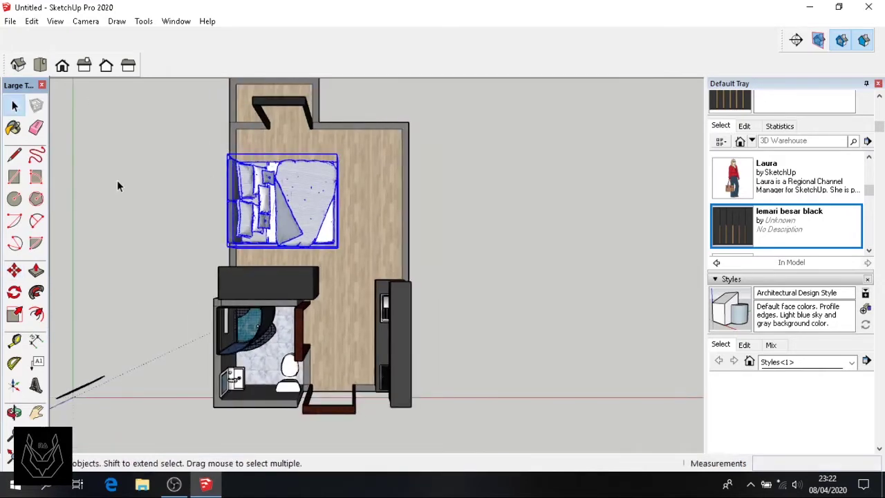
click(117, 185)
scroll(738, 216, down, 2)
scroll(738, 217, down, 2)
Insert the TV unit component and rotate it in the room
scroll(739, 217, down, 2)
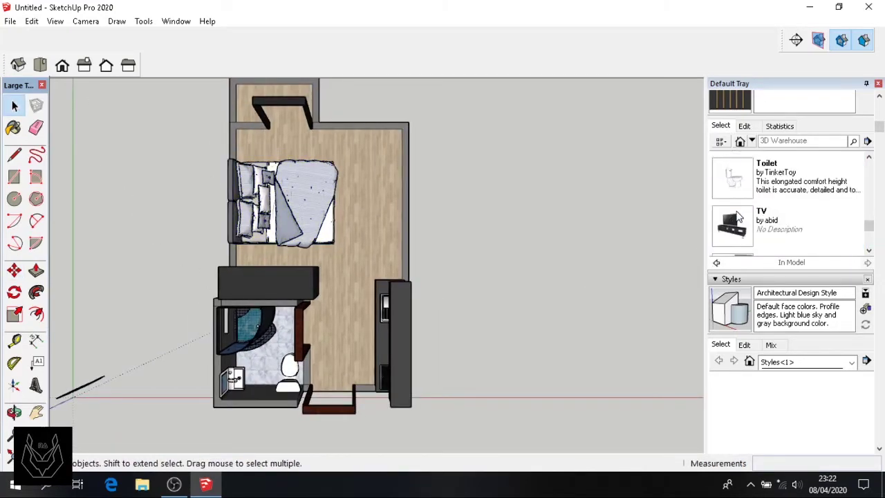
click(739, 217)
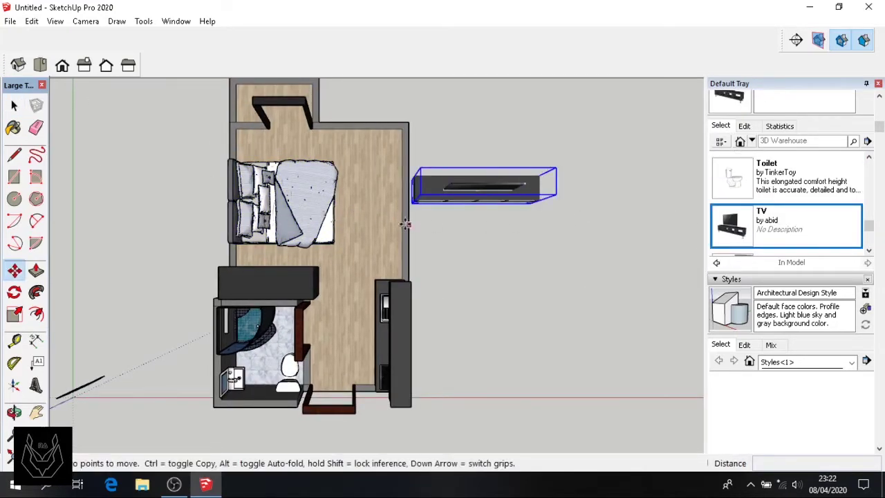
middle_drag(406, 223, 429, 249)
scroll(438, 261, up, 4)
click(14, 291)
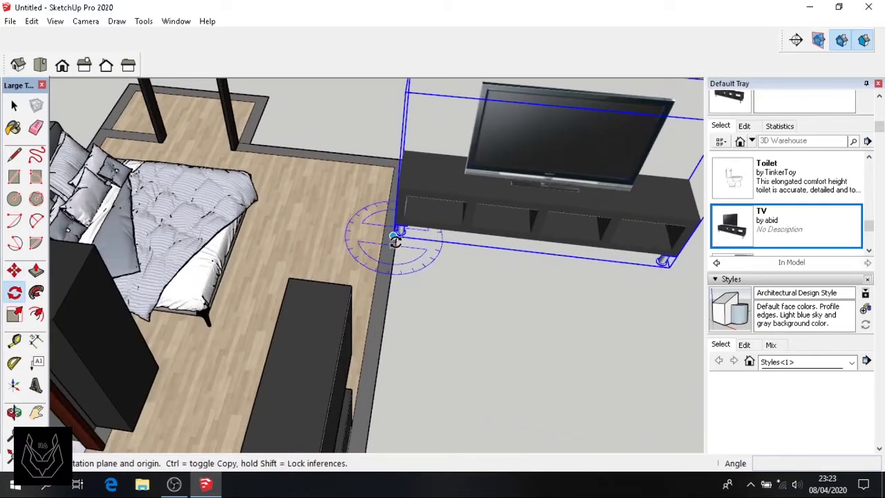
mouse_move(491, 248)
middle_down()
mouse_move(470, 281)
mouse_move(454, 281)
mouse_move(395, 218)
mouse_move(406, 239)
mouse_move(78, 273)
middle_up()
Scale the TV unit down to 0.65 using a corner grip
key(s)
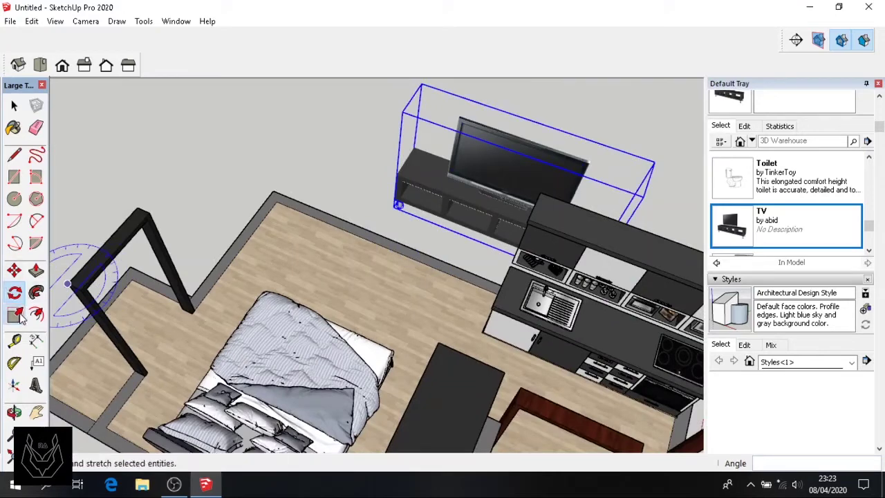
drag(625, 199, 545, 207)
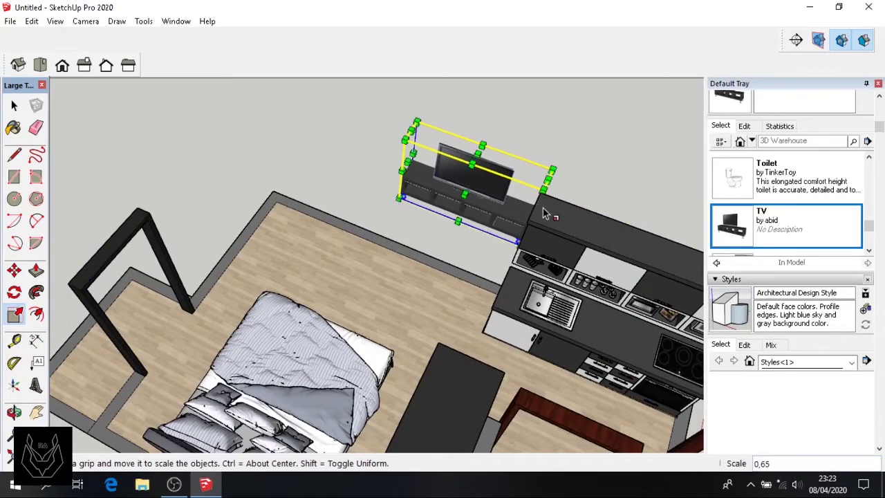
click(11, 105)
middle_drag(208, 207, 360, 192)
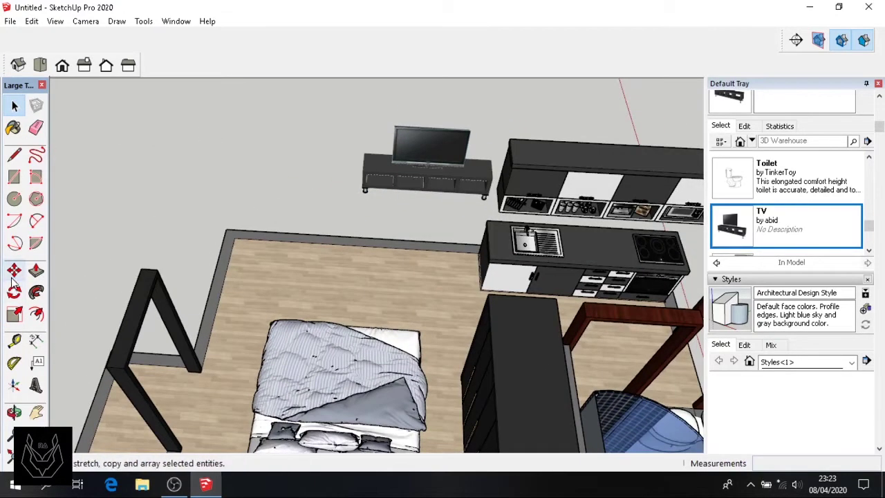
Move the TV unit by its corner to the wall opposite the bed
click(14, 271)
click(365, 191)
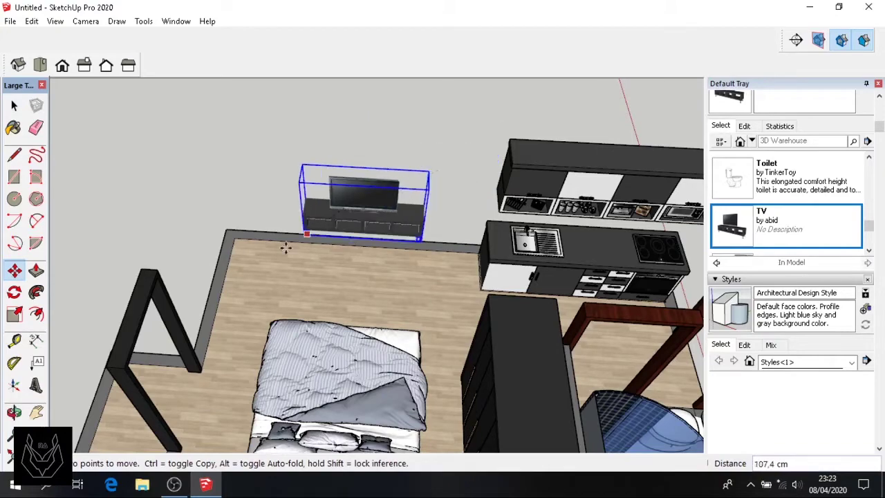
click(245, 267)
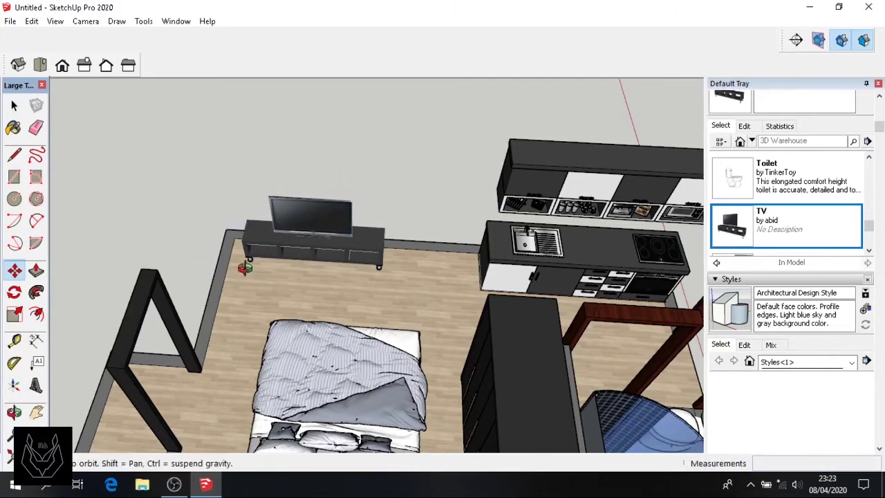
scroll(246, 267, up, 3)
middle_drag(198, 286, 326, 306)
scroll(292, 332, up, 2)
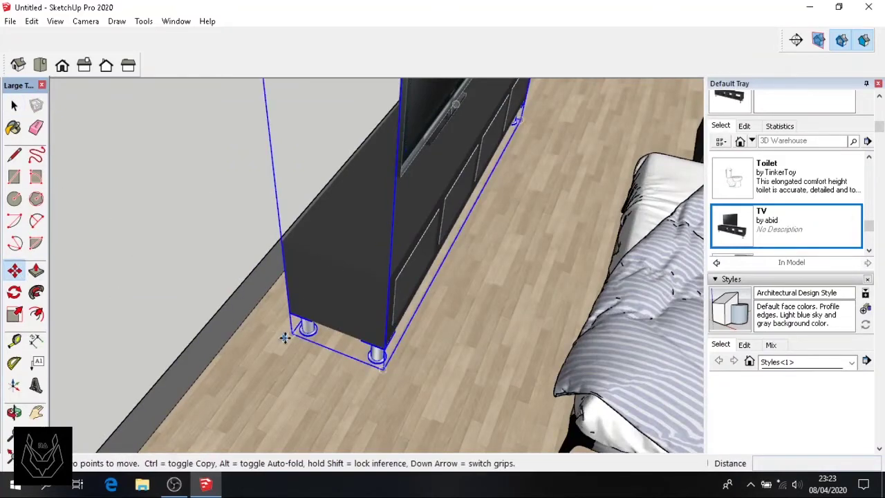
Reposition the TV unit snug against the wall, then view it with the bed
click(285, 337)
scroll(161, 425, down, 3)
scroll(166, 429, down, 1)
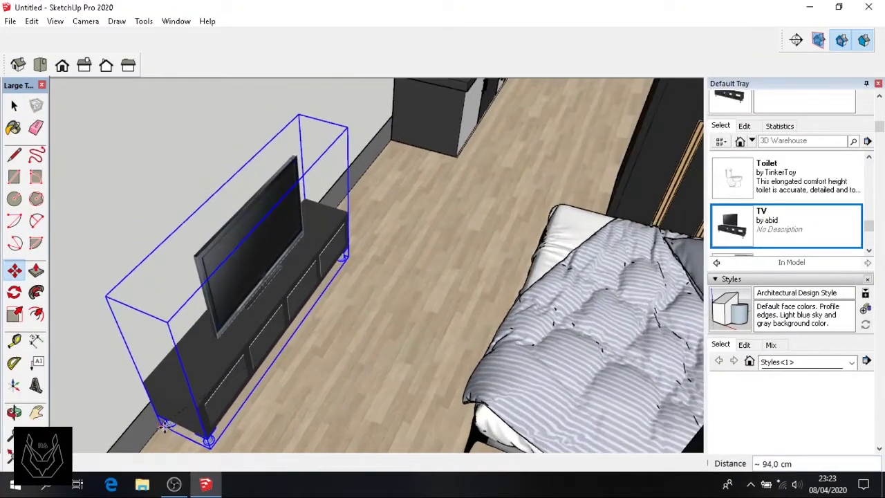
key(h)
drag(139, 388, 222, 331)
scroll(223, 331, up, 3)
key(m)
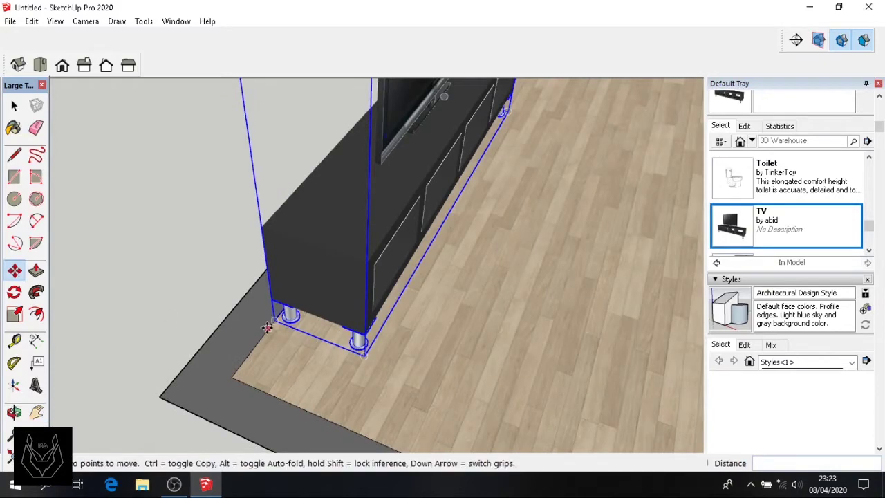
click(268, 329)
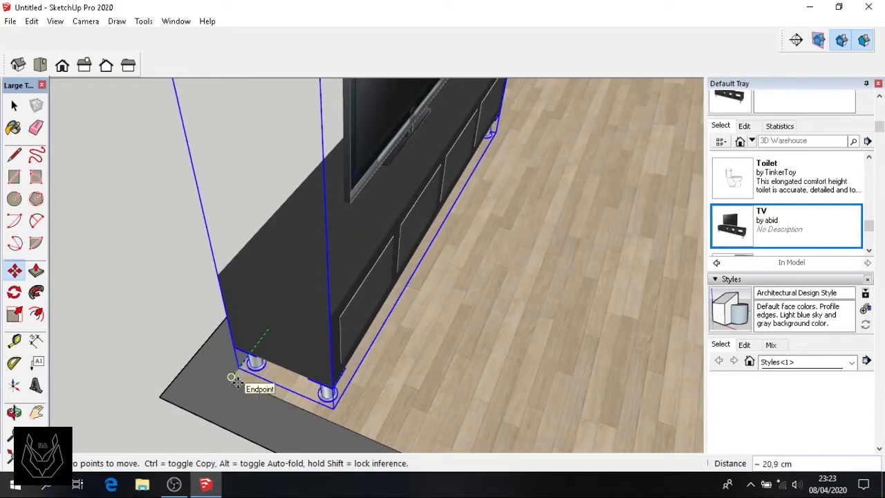
scroll(232, 379, up, 2)
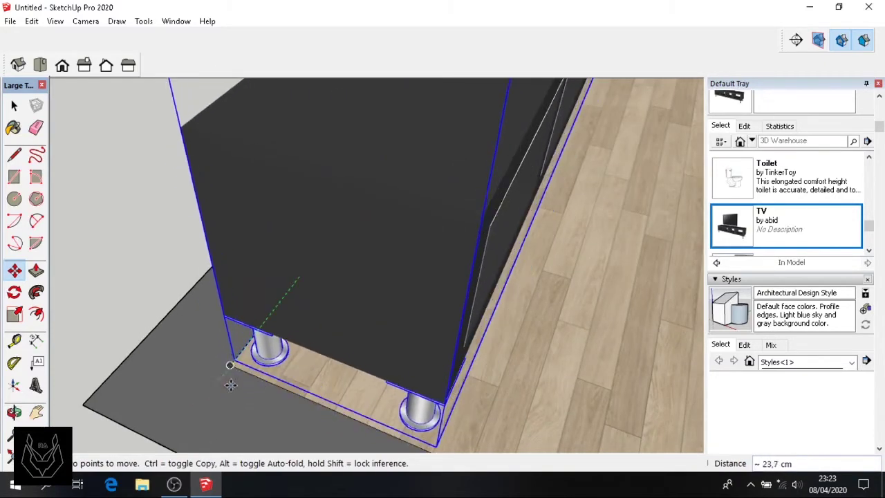
scroll(230, 383, down, 1)
scroll(230, 363, down, 1)
click(230, 363)
scroll(311, 325, down, 2)
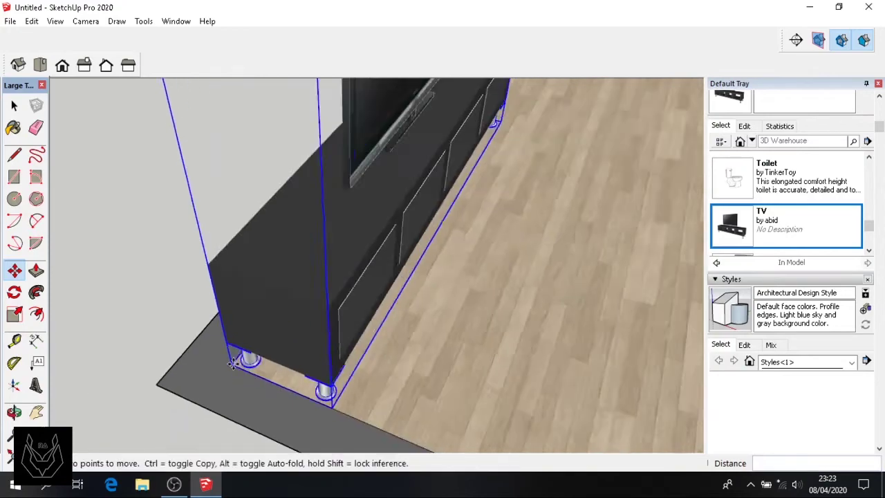
scroll(422, 282, down, 2)
middle_drag(422, 282, 124, 253)
mouse_move(178, 241)
middle_down()
mouse_move(238, 233)
mouse_move(336, 113)
mouse_move(323, 243)
middle_up()
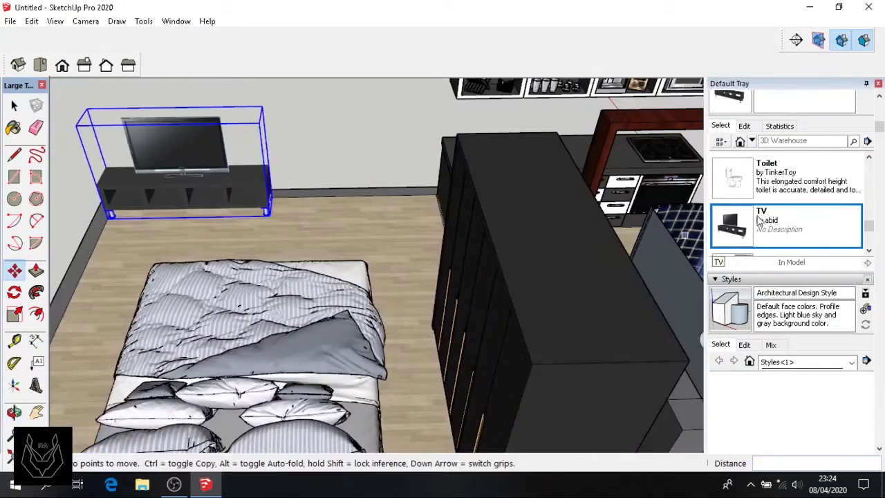
Place the mjakursi table-and-chairs set beside the kitchen counter and check it in Top view
scroll(760, 220, up, 1)
scroll(757, 219, up, 1)
scroll(757, 219, up, 1)
scroll(747, 223, up, 1)
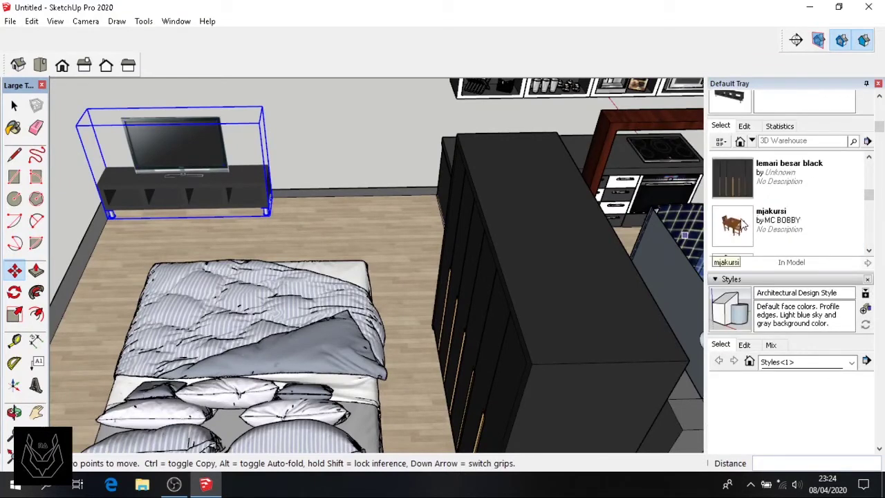
click(744, 223)
mouse_move(320, 217)
middle_down()
mouse_move(331, 177)
mouse_move(352, 198)
mouse_move(389, 197)
middle_up()
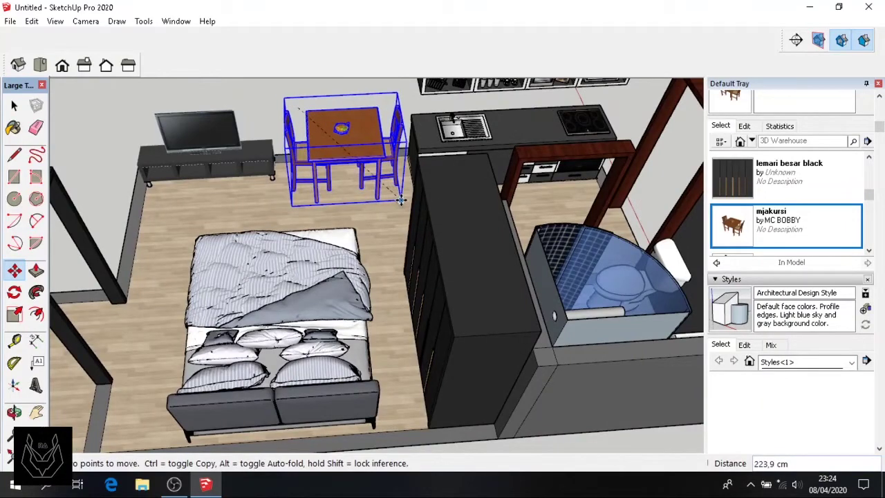
mouse_move(401, 200)
middle_down()
mouse_move(351, 162)
mouse_move(431, 378)
middle_up()
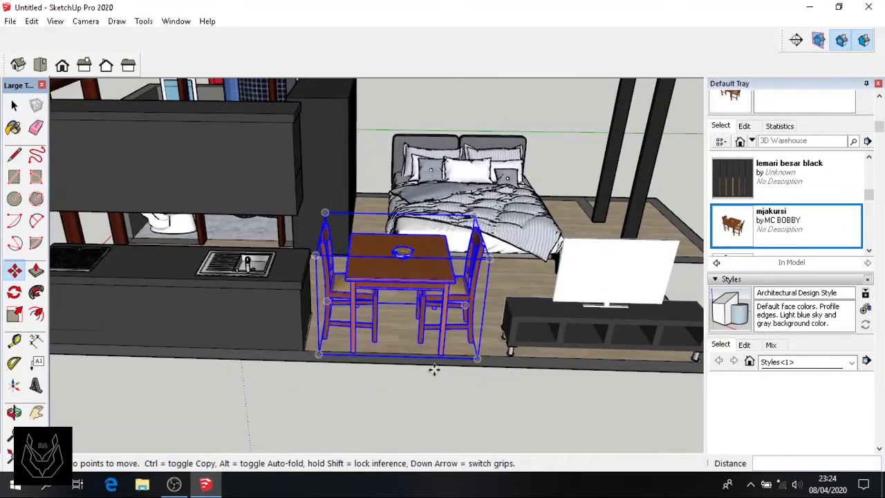
scroll(434, 370, up, 3)
click(496, 352)
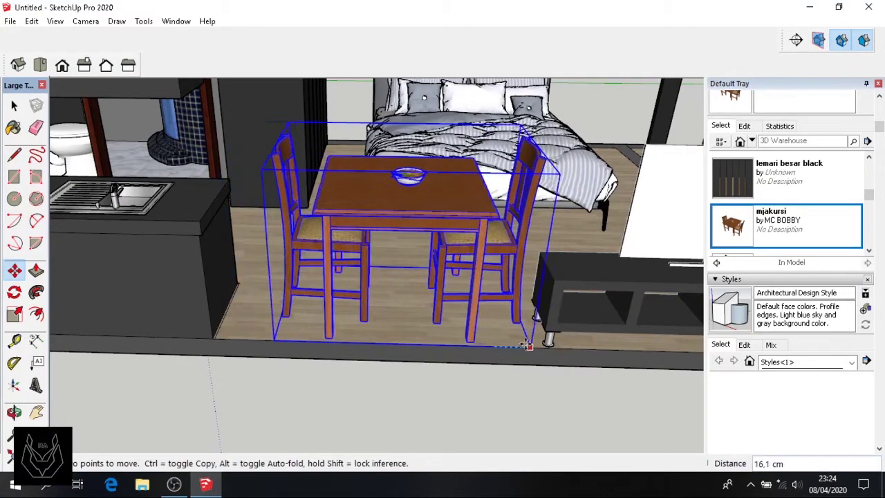
click(15, 106)
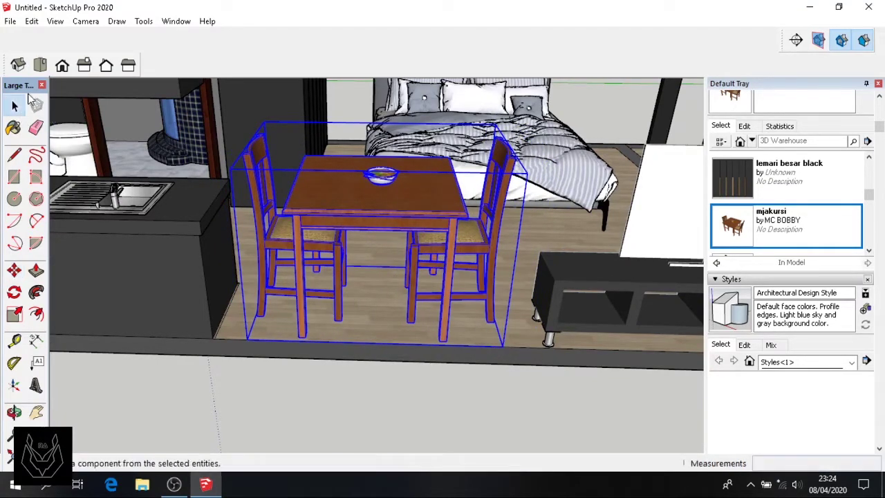
click(39, 65)
scroll(269, 257, down, 3)
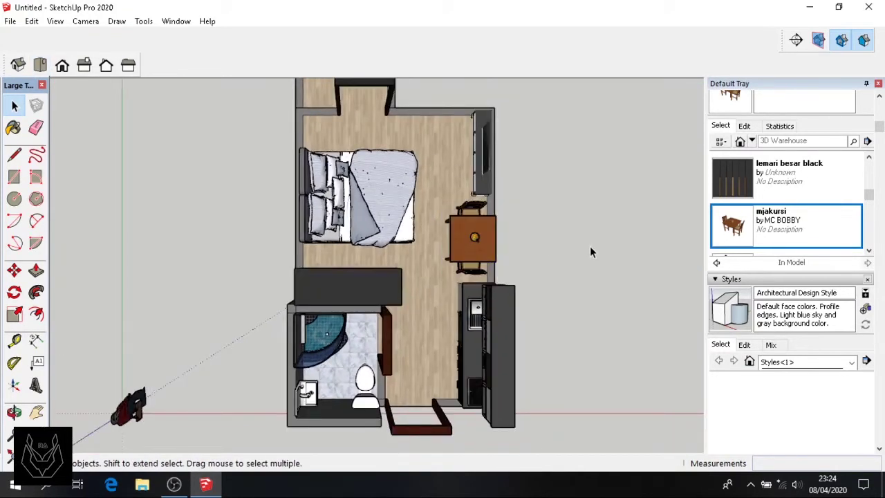
Orbit and zoom from the floor plan to the empty doorframe beside the bathroom
scroll(590, 247, down, 1)
mouse_move(589, 260)
middle_down()
mouse_move(572, 306)
mouse_move(571, 242)
middle_up()
middle_drag(63, 320, 63, 235)
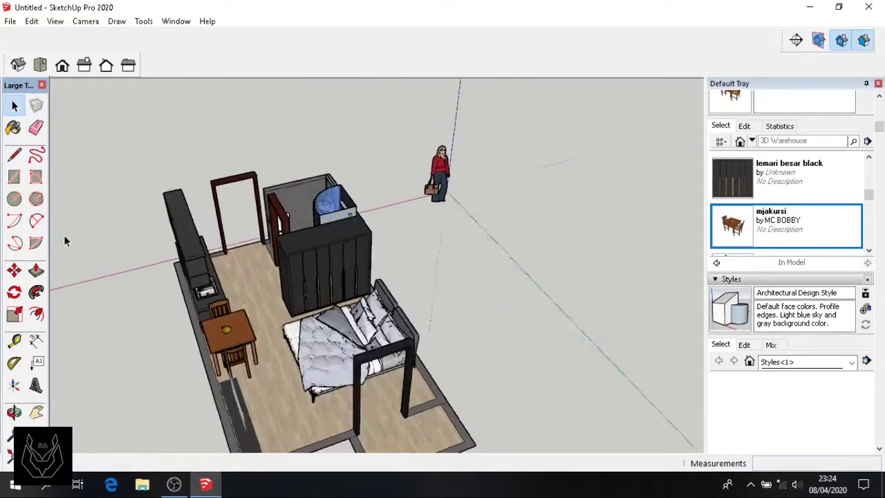
scroll(285, 201, up, 3)
scroll(299, 225, up, 4)
scroll(753, 211, up, 2)
scroll(753, 211, down, 2)
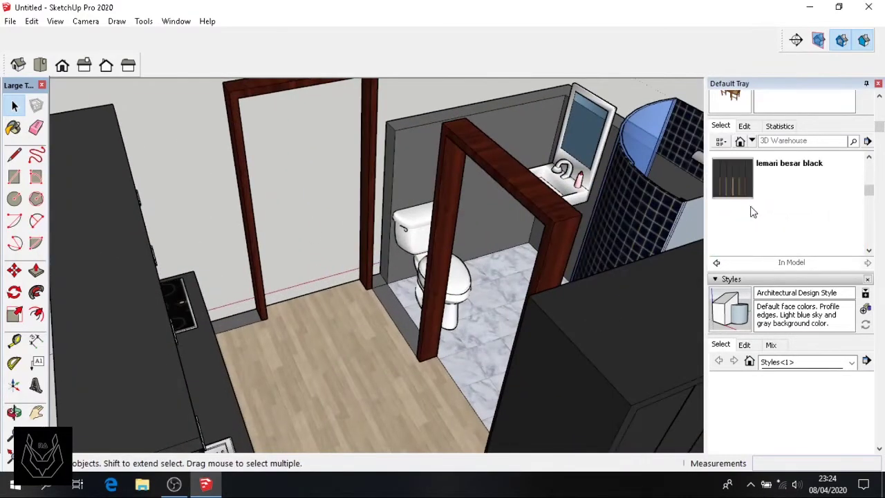
scroll(752, 211, down, 2)
scroll(753, 211, down, 2)
scroll(752, 211, down, 2)
scroll(752, 211, up, 2)
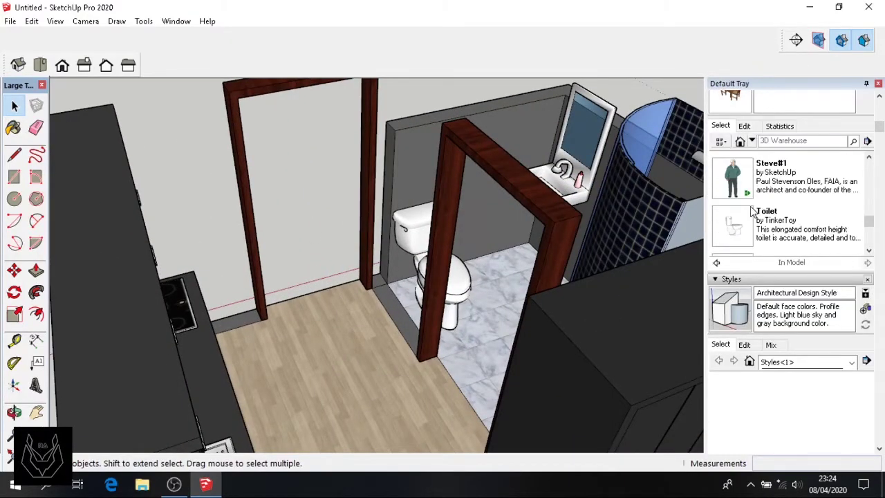
scroll(752, 211, up, 2)
scroll(753, 211, up, 2)
scroll(753, 211, up, 2)
scroll(752, 213, up, 2)
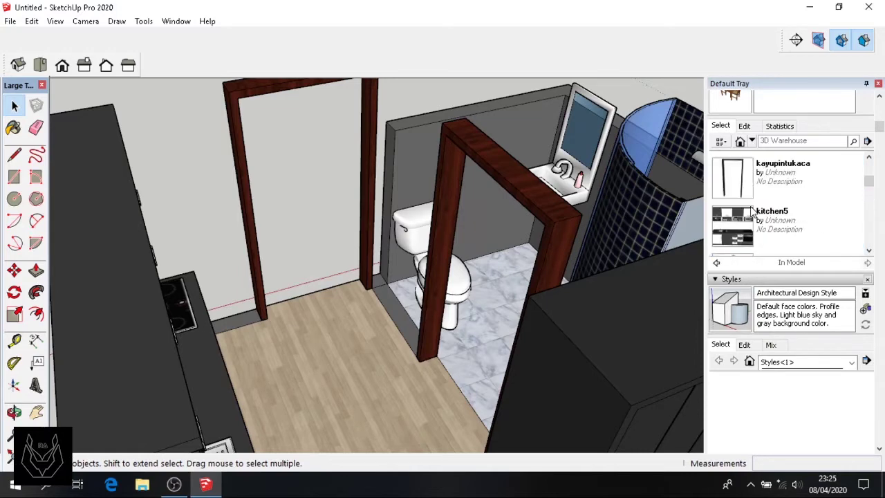
scroll(753, 213, down, 3)
scroll(753, 213, down, 1)
Place the pintubuatan door in the doorframe, snapping its corner flush to the frame
click(745, 222)
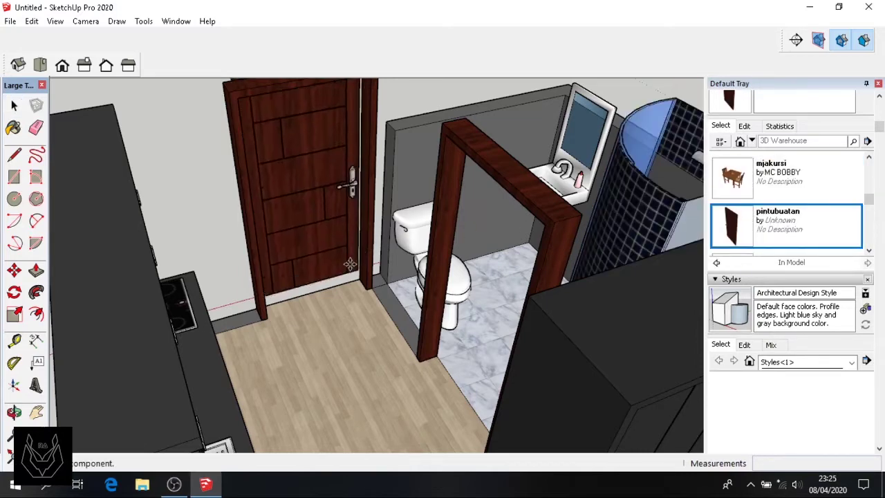
scroll(359, 286, up, 3)
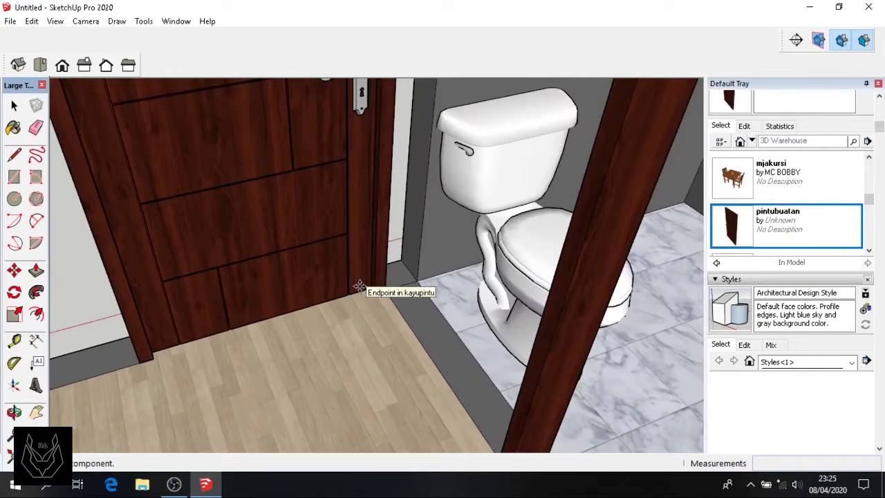
click(369, 295)
click(389, 309)
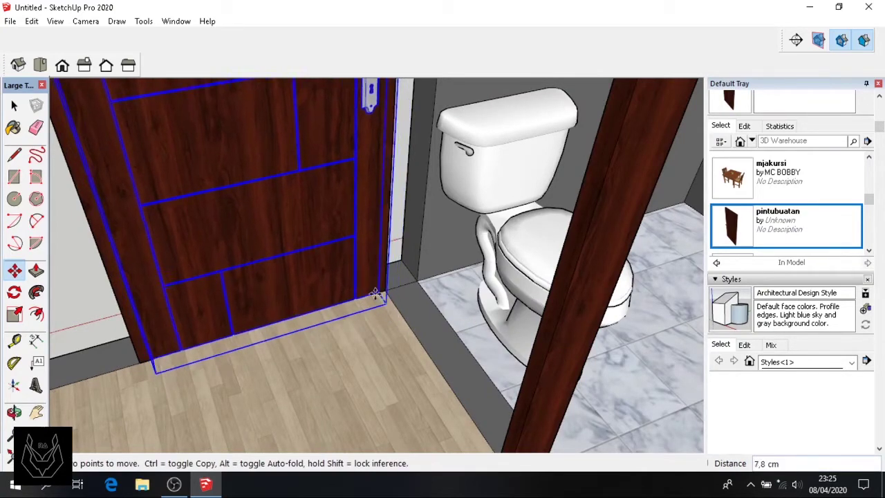
scroll(379, 296, up, 3)
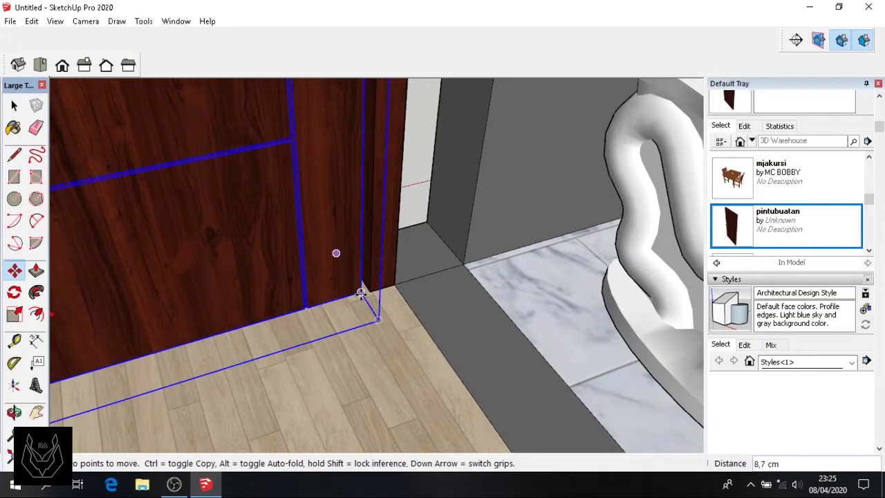
scroll(363, 293, up, 3)
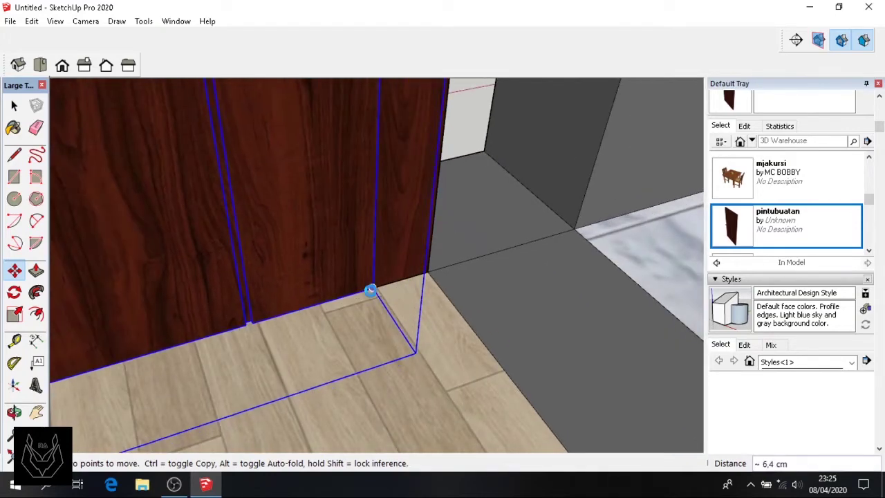
click(335, 318)
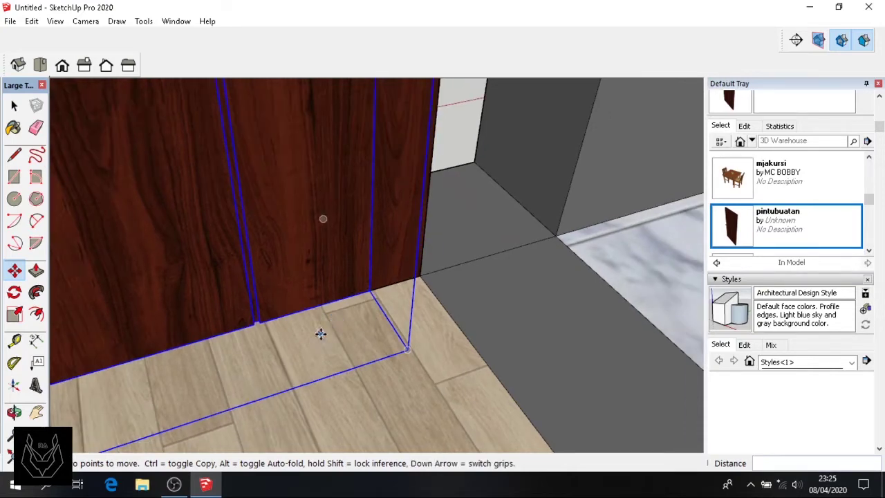
scroll(321, 334, down, 5)
scroll(321, 338, down, 5)
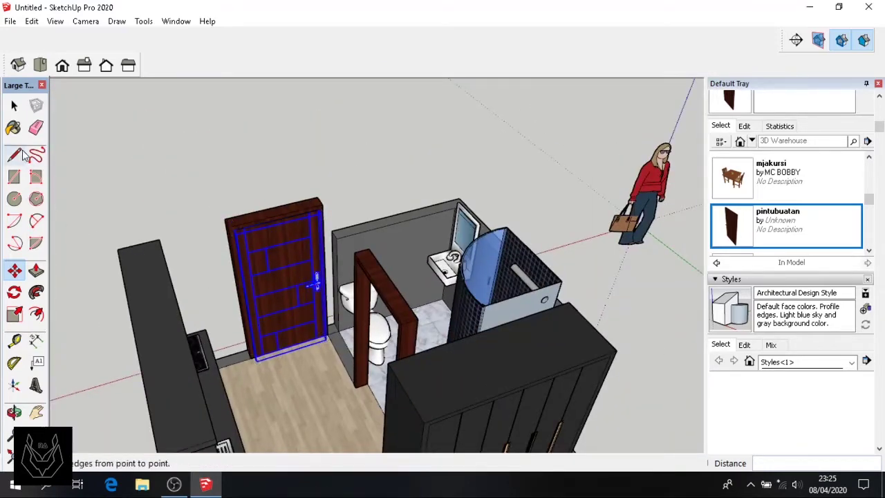
Select the wooden door in the left frame and move a copy out in front of it
click(15, 105)
middle_drag(129, 173, 318, 298)
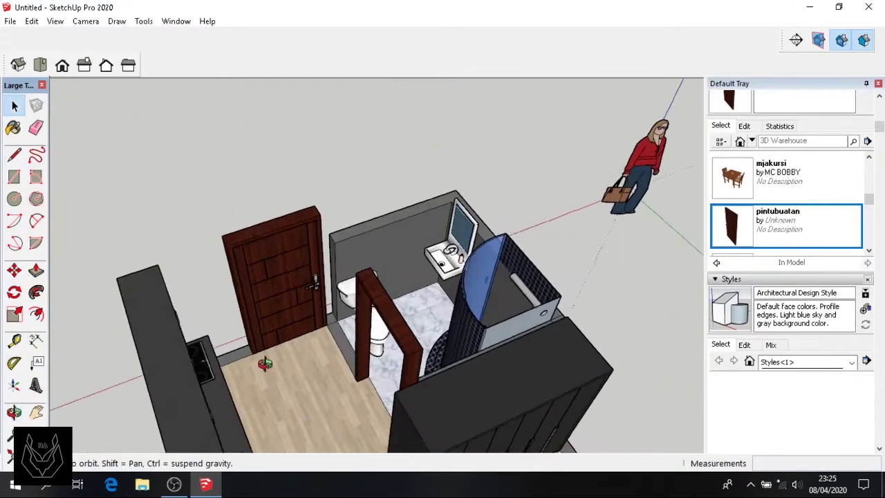
scroll(311, 352, up, 3)
scroll(283, 320, up, 3)
click(283, 320)
key(m)
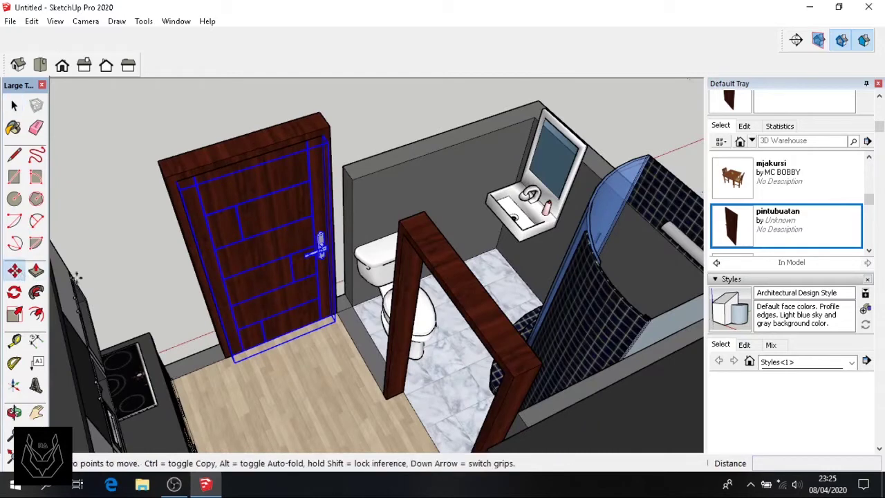
click(334, 322)
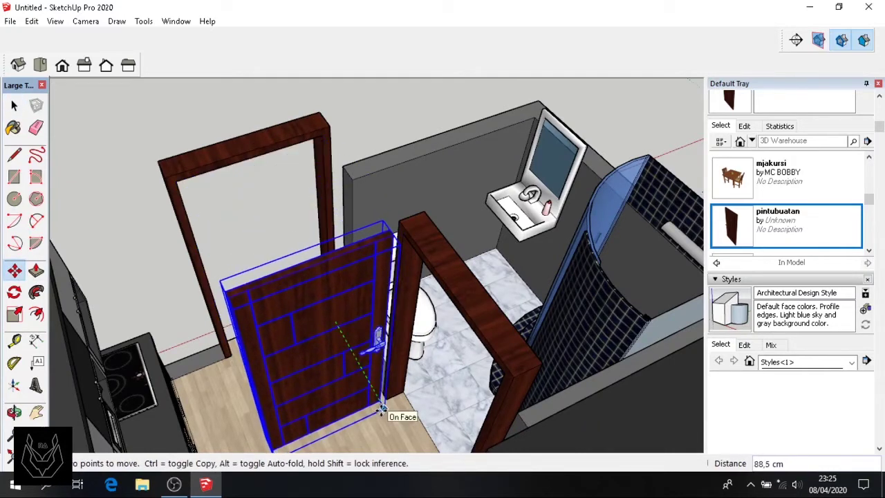
key(Escape)
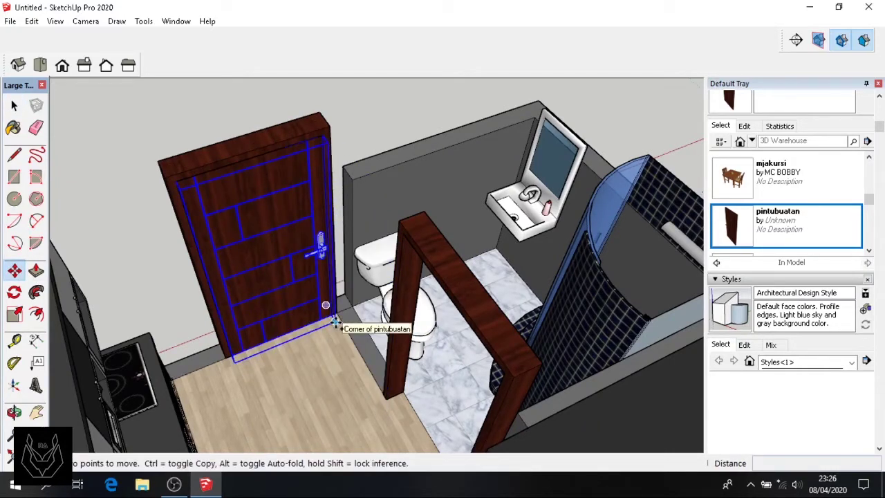
click(334, 321)
middle_drag(290, 400, 18, 319)
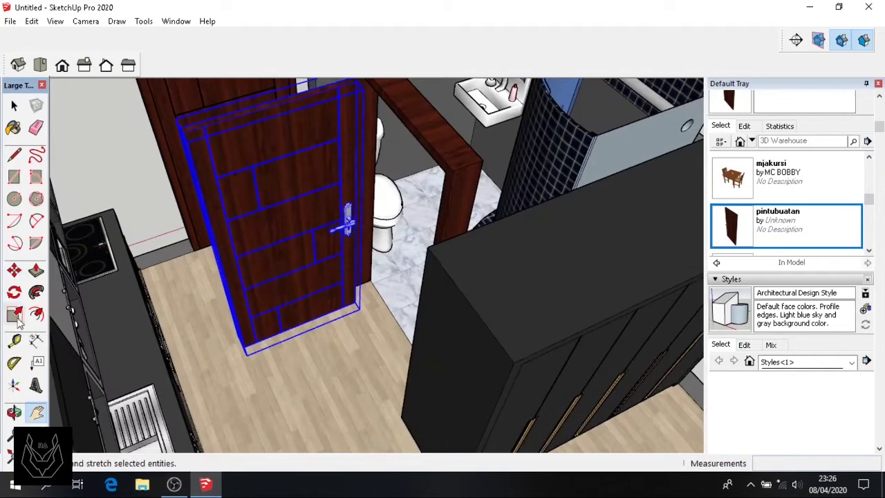
Rotate the copied door 90° about its bottom corner
click(14, 293)
click(247, 355)
click(322, 327)
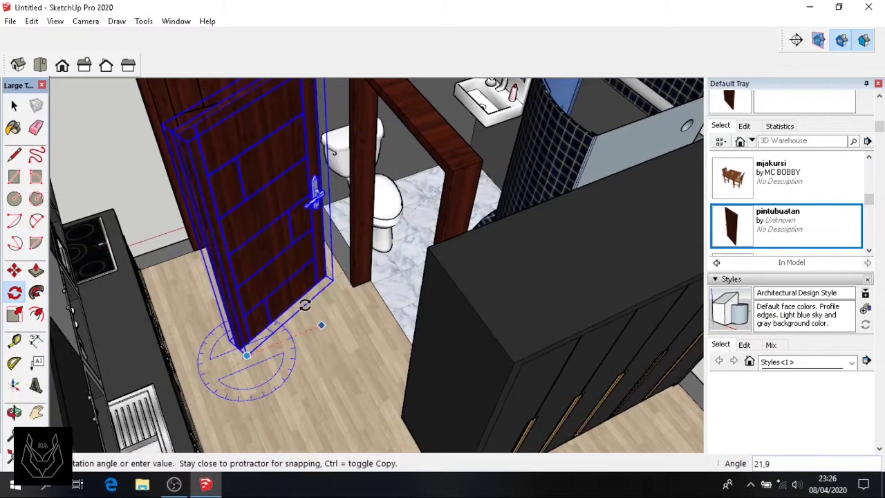
key(Return)
middle_drag(277, 312, 164, 345)
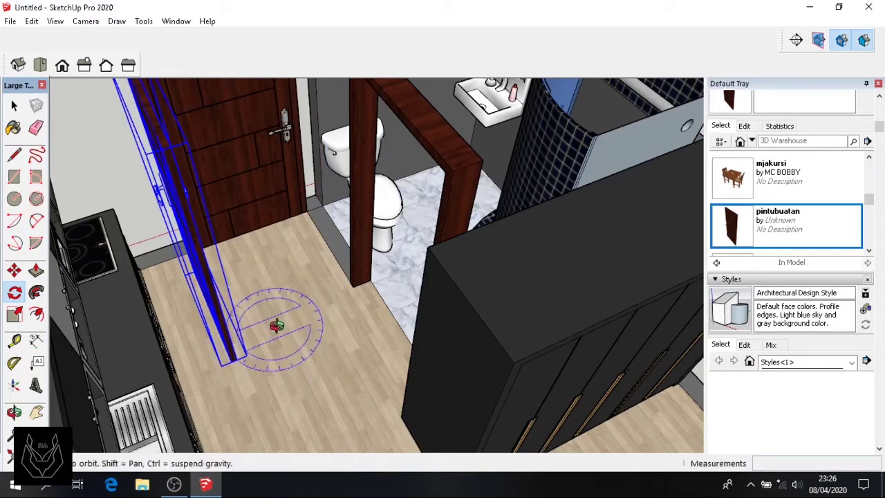
Move the turned door into the bathroom doorway beside the toilet
click(14, 270)
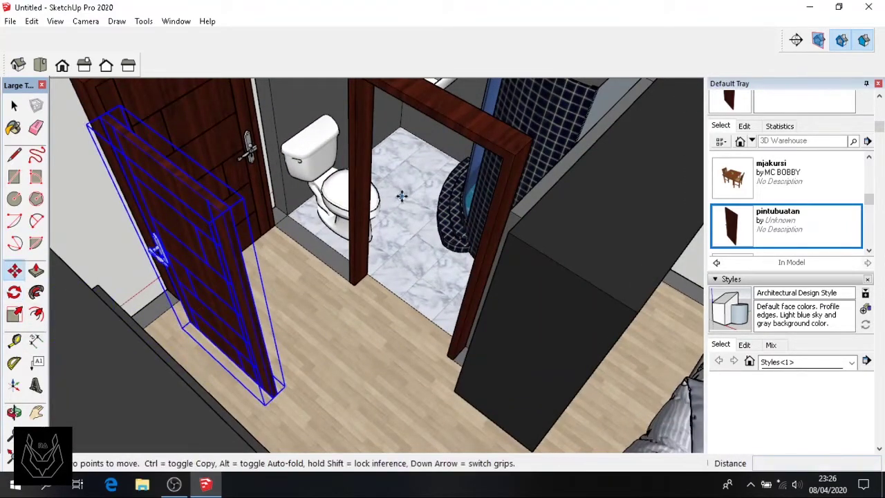
middle_drag(401, 194, 95, 356)
mouse_move(207, 312)
middle_down()
mouse_move(269, 228)
mouse_move(187, 154)
middle_up()
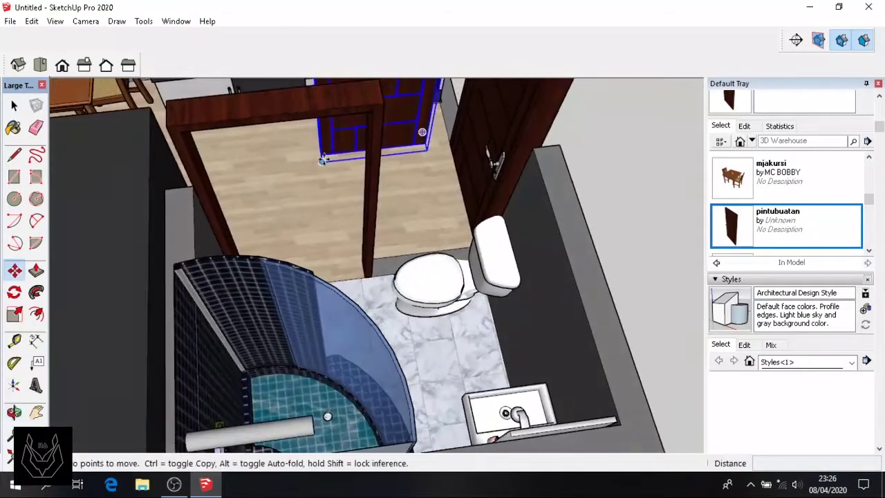
click(188, 154)
scroll(325, 277, up, 5)
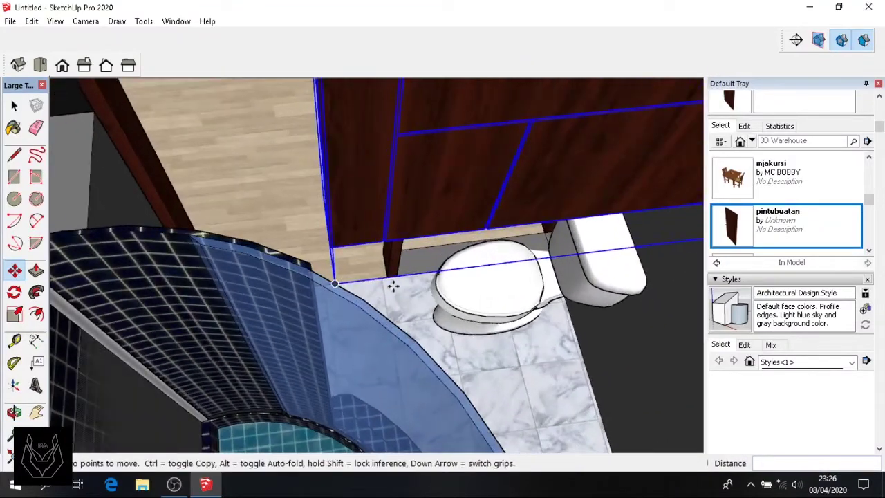
middle_drag(235, 288, 222, 252)
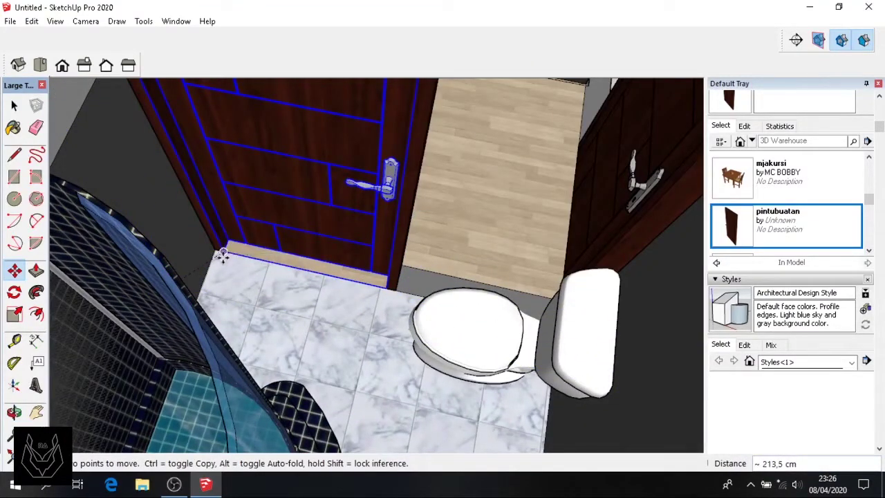
scroll(218, 253, up, 4)
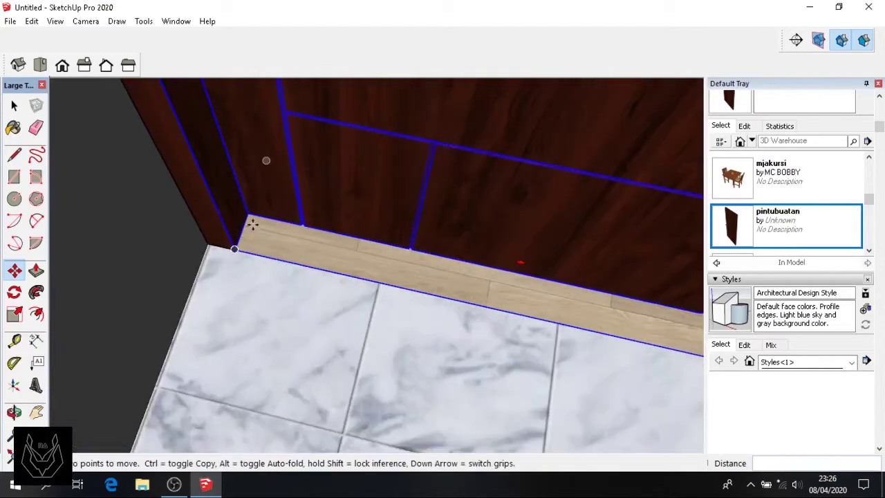
click(239, 243)
scroll(239, 242, down, 2)
scroll(240, 242, down, 4)
scroll(240, 242, down, 5)
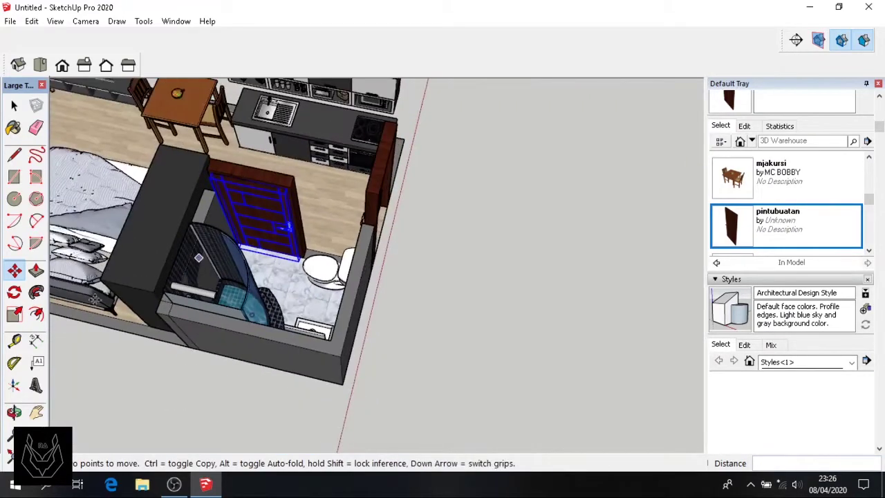
Insert the pintukaca glass door from Components into the black frame opening
click(15, 413)
mouse_move(277, 263)
mouse_down()
mouse_move(327, 230)
mouse_move(317, 147)
mouse_move(789, 220)
mouse_up()
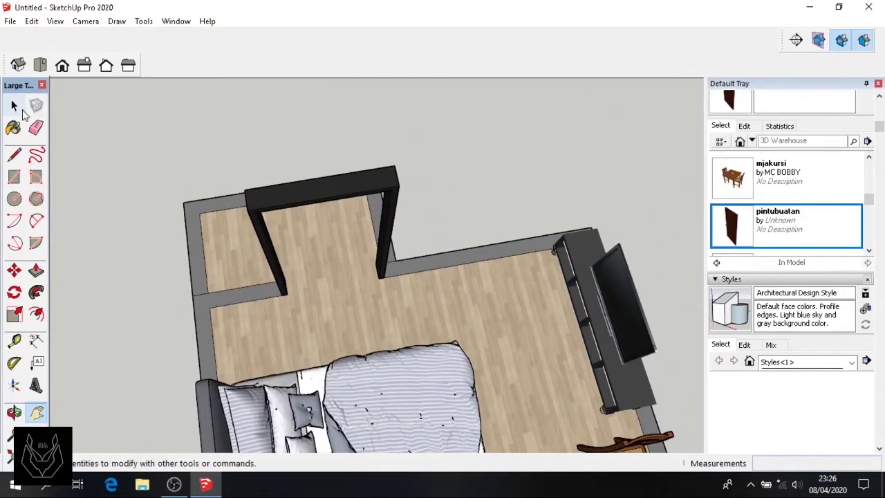
scroll(730, 192, down, 1)
click(733, 225)
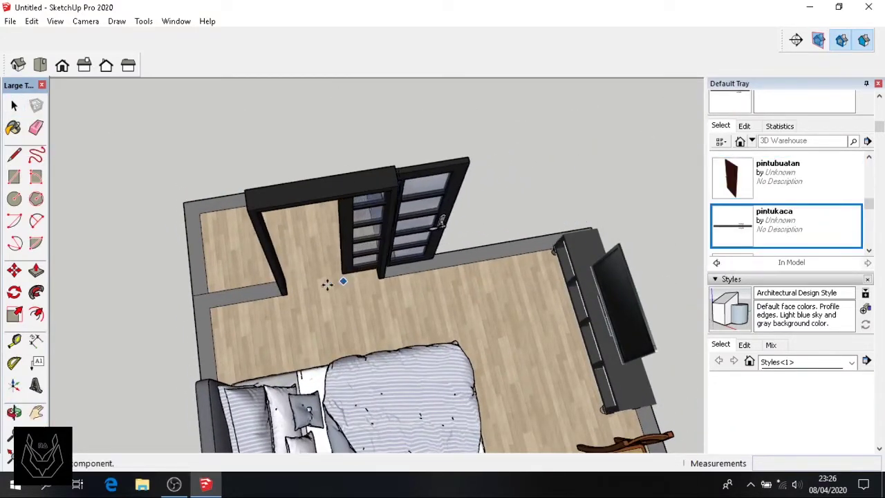
scroll(291, 294, up, 3)
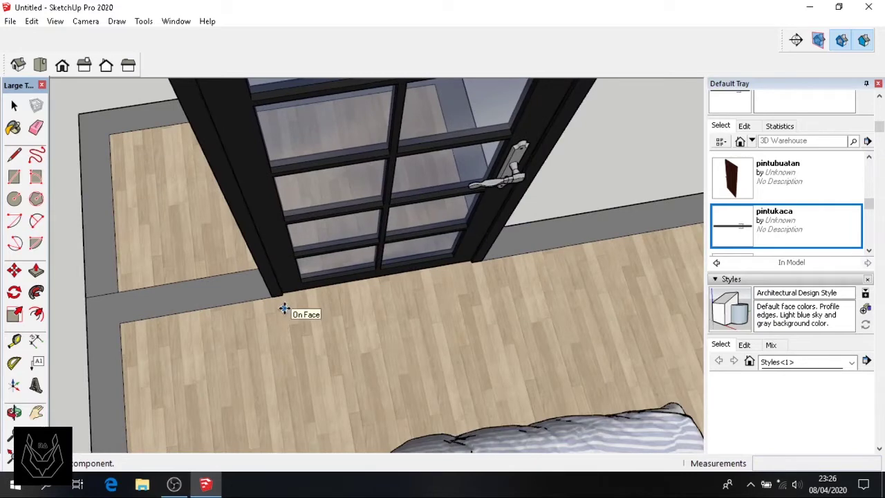
click(284, 309)
scroll(286, 305, up, 2)
scroll(287, 294, up, 3)
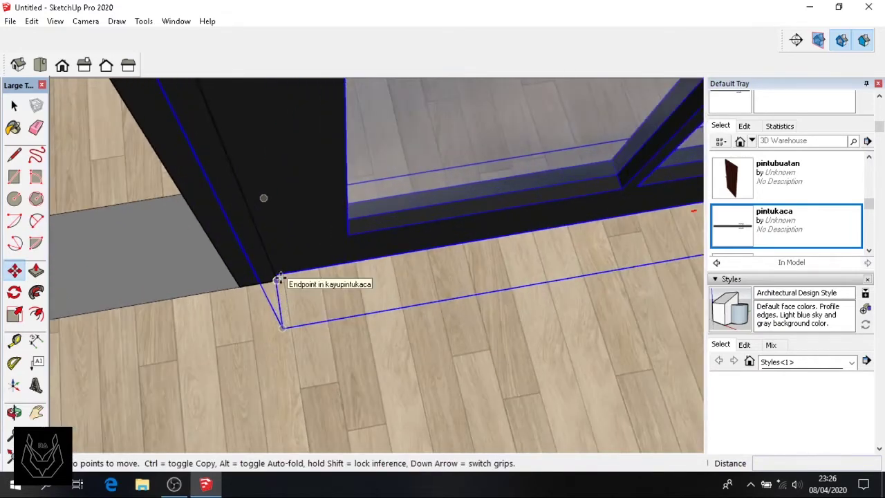
Move the glass door by its corner to snap it into the frame opening
click(275, 272)
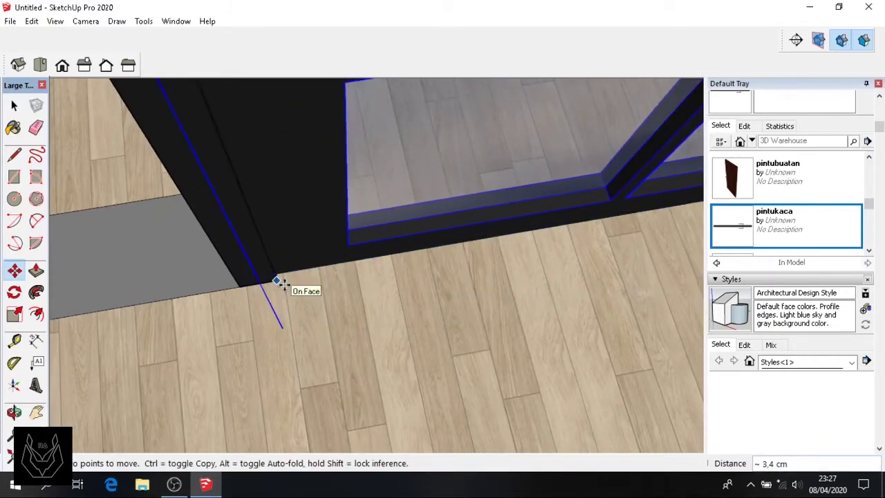
scroll(319, 267, up, 2)
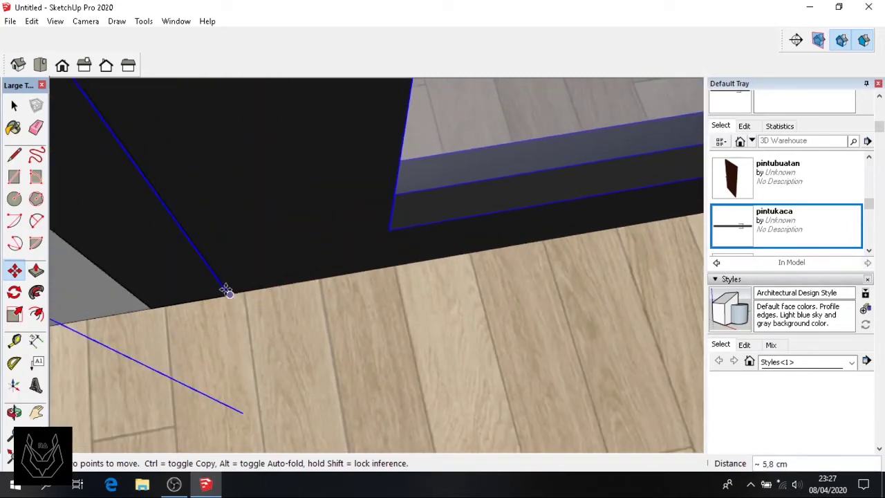
scroll(228, 291, down, 3)
scroll(226, 289, down, 3)
mouse_move(252, 280)
middle_down()
mouse_move(475, 355)
mouse_move(326, 168)
middle_up()
scroll(326, 168, up, 5)
key(m)
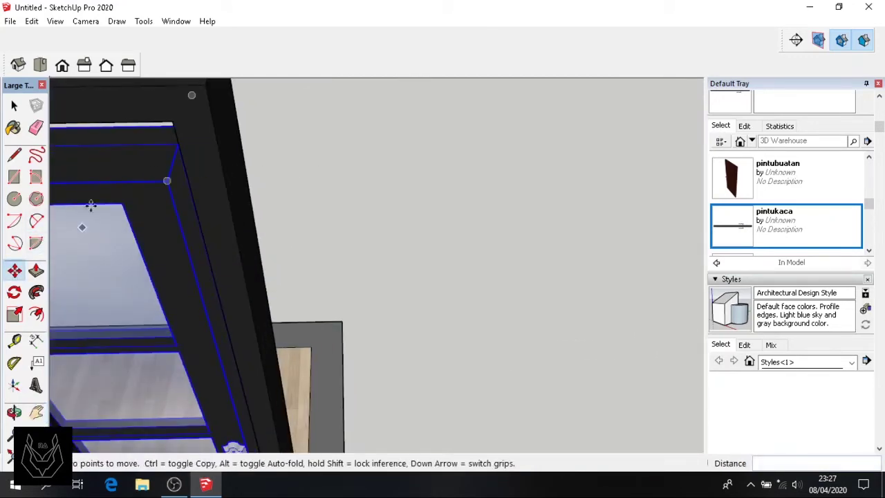
scroll(97, 197, up, 2)
mouse_move(83, 387)
shift+middle_down()
mouse_move(143, 336)
mouse_move(273, 170)
mouse_move(175, 246)
shift+middle_up()
scroll(197, 246, up, 3)
click(265, 225)
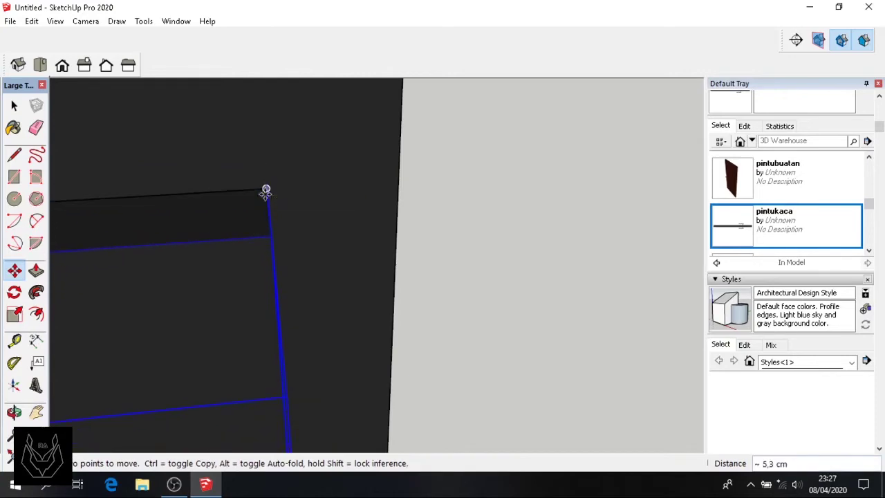
scroll(256, 235, down, 3)
scroll(238, 264, down, 2)
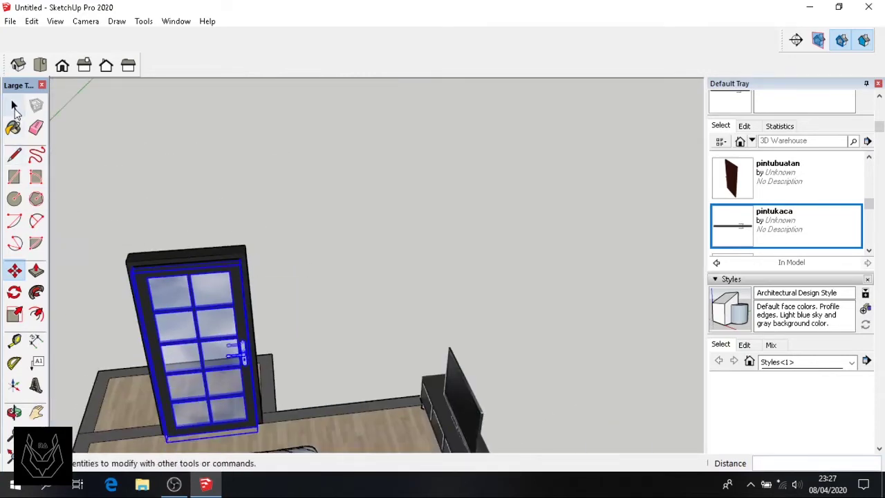
Reselect the glass door to check its fit in the frame, then deselect it
click(15, 107)
click(157, 181)
middle_drag(157, 181, 213, 315)
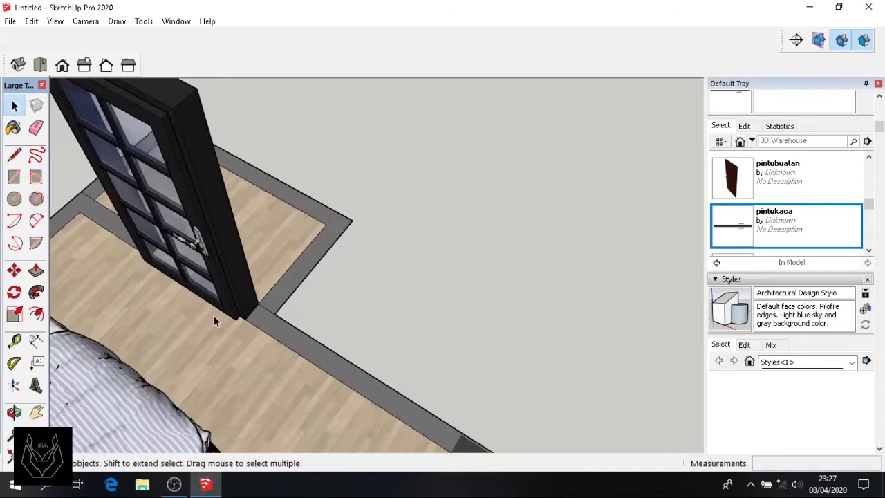
scroll(214, 315, up, 3)
click(263, 329)
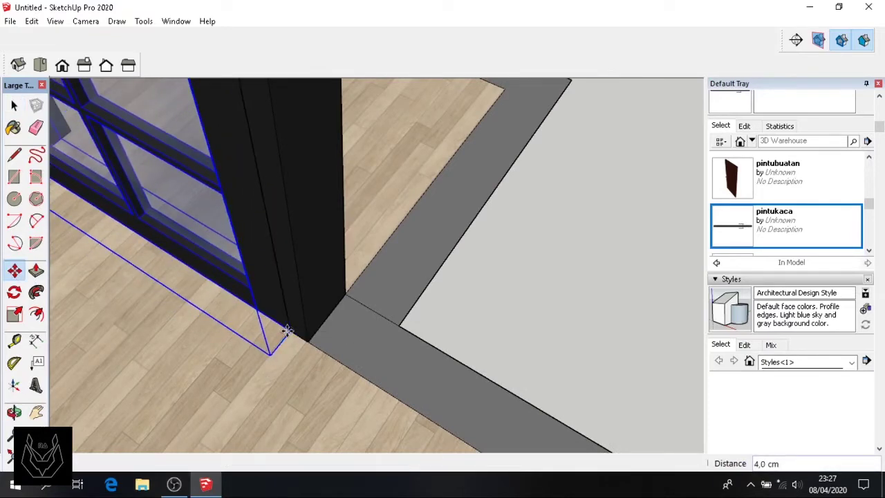
scroll(287, 331, down, 2)
scroll(286, 339, down, 2)
click(14, 105)
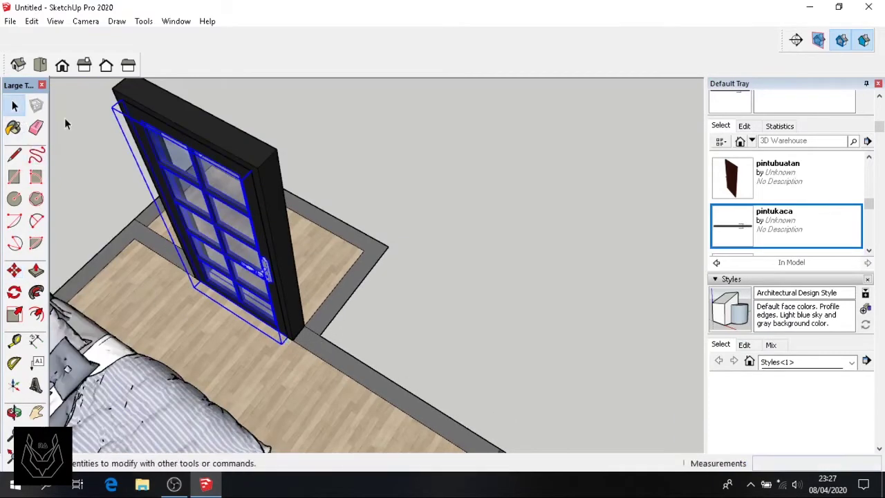
click(361, 231)
middle_drag(381, 231, 257, 353)
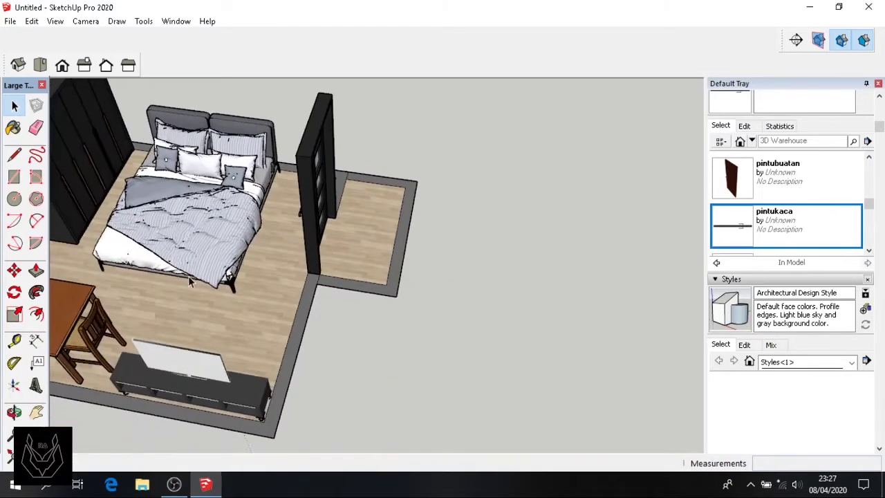
Draw a line at the floor border's corner and pull the grey strip up 80 cm
click(37, 272)
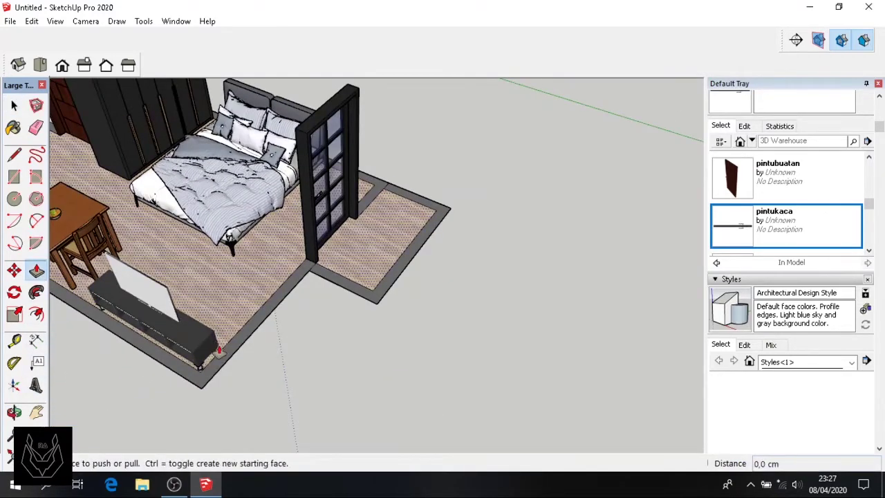
click(15, 154)
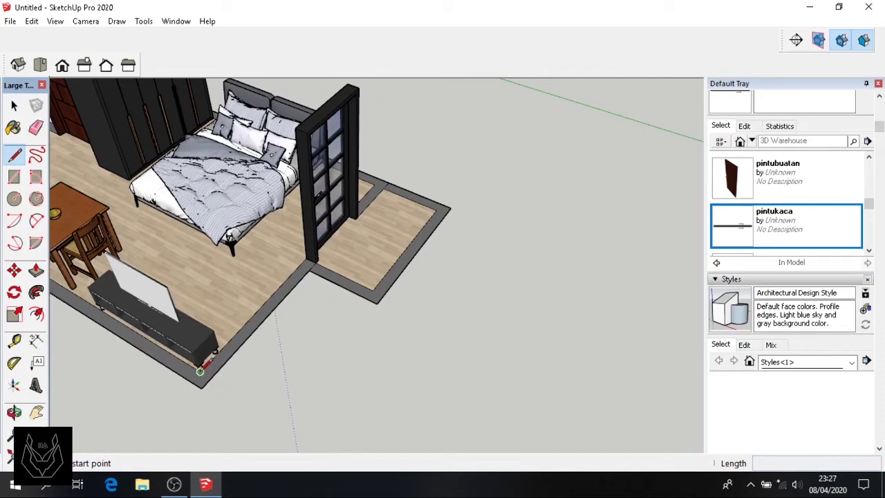
scroll(200, 371, up, 2)
click(201, 371)
click(37, 271)
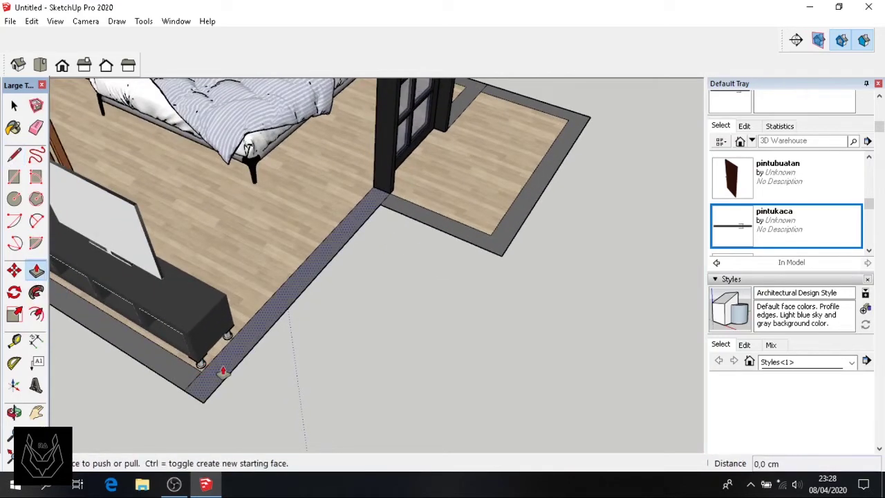
drag(224, 366, 225, 349)
text(-80)
key(Return)
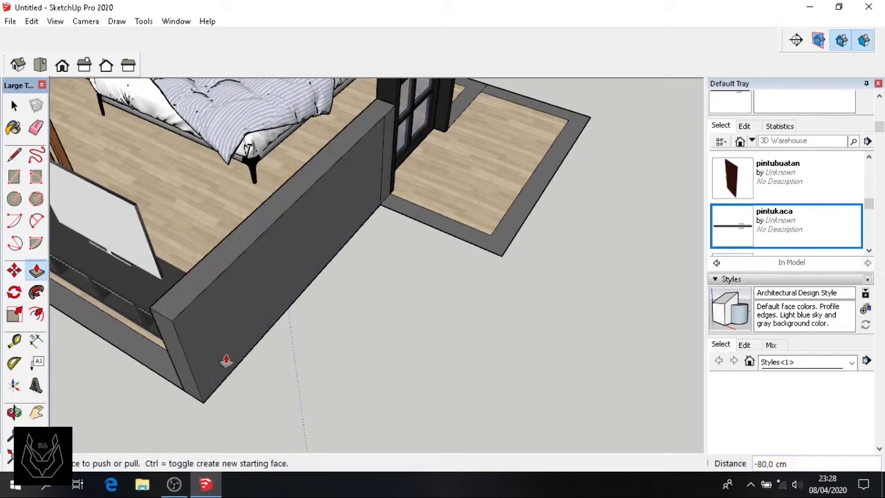
mouse_move(228, 362)
middle_down()
mouse_move(586, 304)
mouse_move(58, 259)
middle_up()
scroll(586, 304, down, 3)
click(10, 21)
Import Window+06 from the pintu n jendela folder, abandoning a mistaken window1 import
click(37, 220)
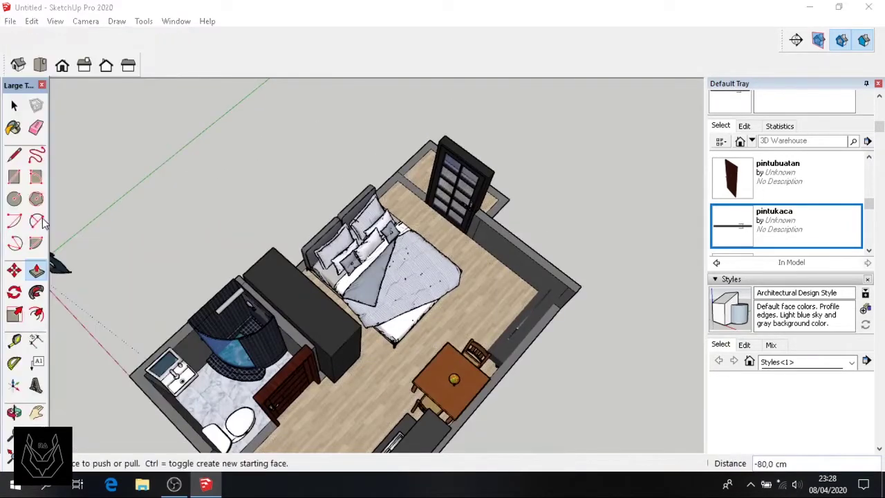
click(190, 61)
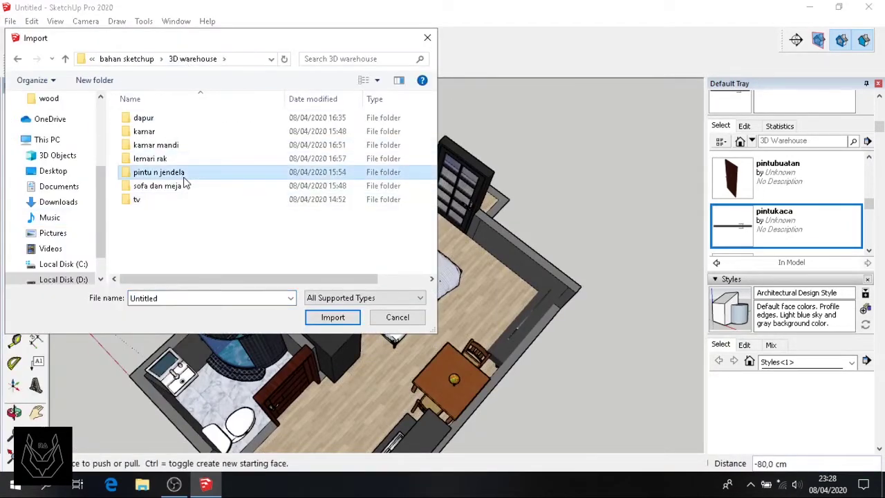
double_click(180, 173)
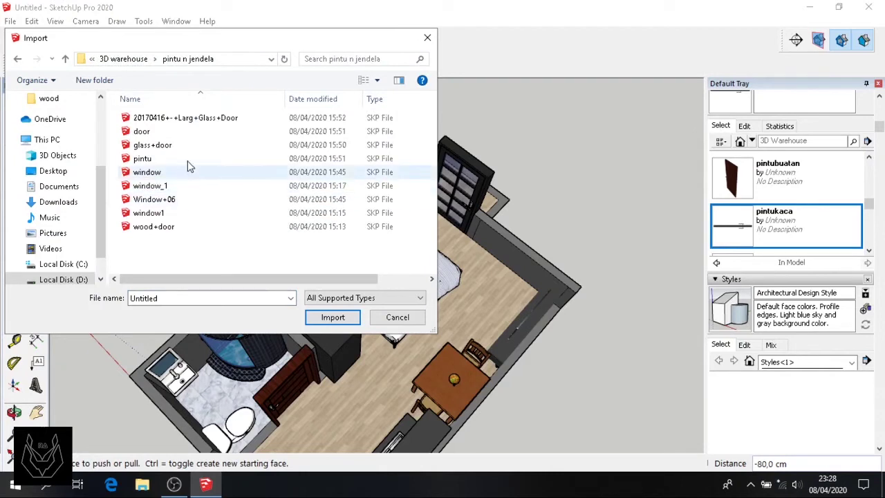
double_click(181, 212)
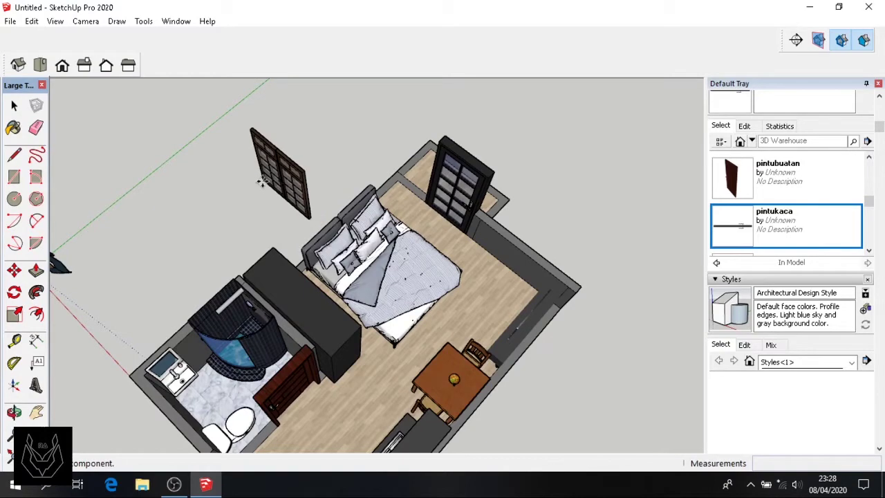
click(14, 105)
click(11, 21)
click(27, 219)
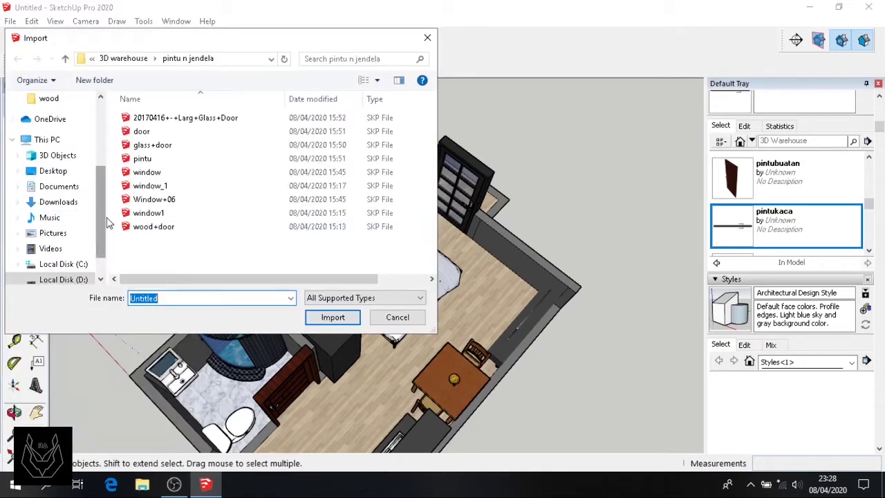
click(168, 202)
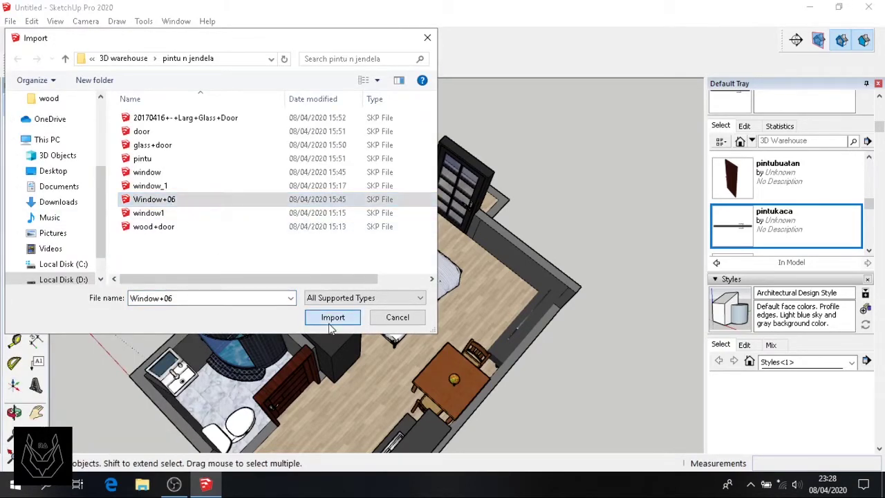
click(332, 317)
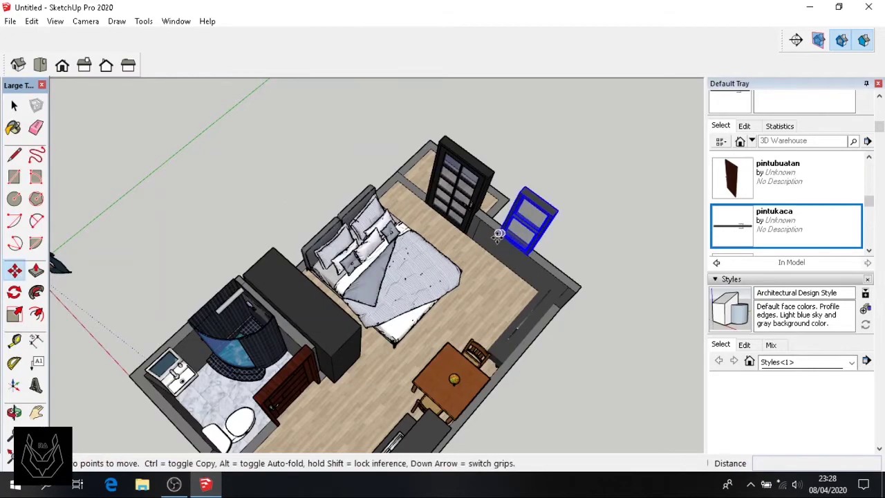
Rotate the imported window 90° about a point on the window
scroll(516, 237, up, 3)
scroll(591, 259, up, 3)
mouse_move(590, 259)
middle_down()
mouse_move(420, 253)
mouse_move(361, 267)
mouse_move(448, 348)
middle_up()
scroll(362, 267, down, 5)
mouse_move(353, 321)
middle_down()
mouse_move(482, 241)
mouse_move(528, 187)
mouse_move(431, 283)
mouse_move(388, 297)
middle_up()
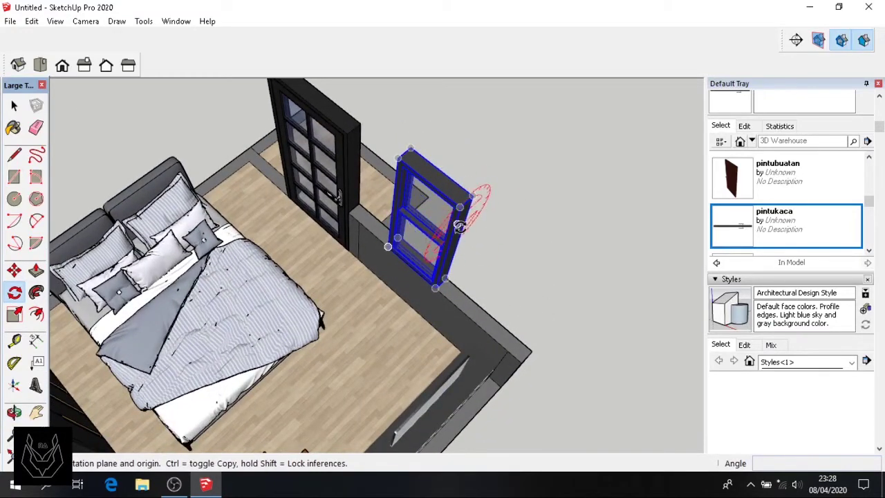
click(439, 267)
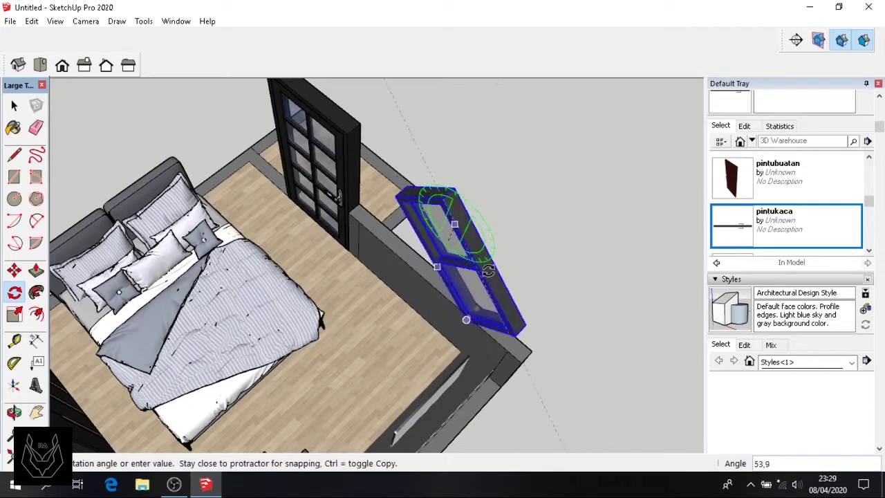
text(90)
click(489, 270)
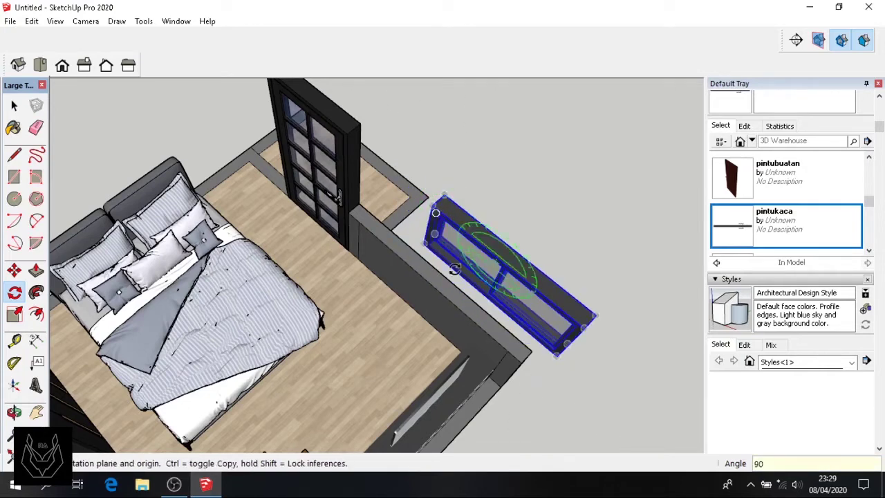
Move the window by its corner onto the 80 cm low wall beside the glass door
click(36, 413)
drag(336, 270, 415, 232)
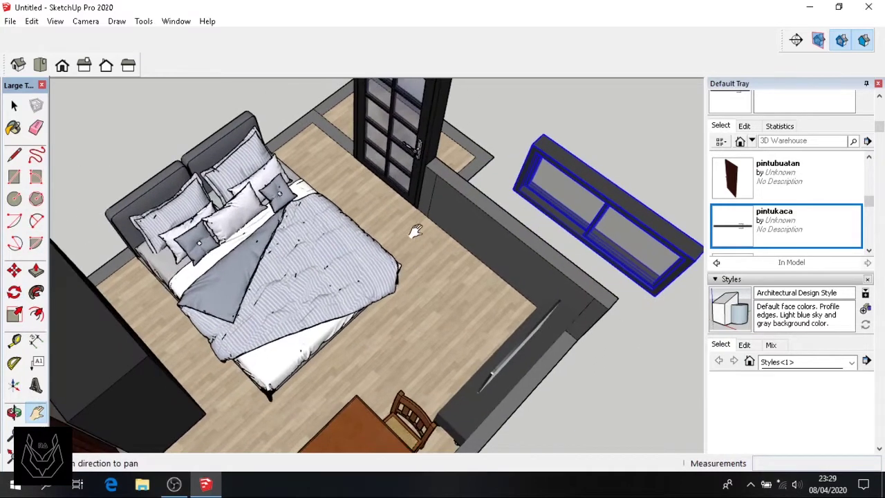
middle_drag(545, 214, 660, 178)
scroll(385, 152, up, 3)
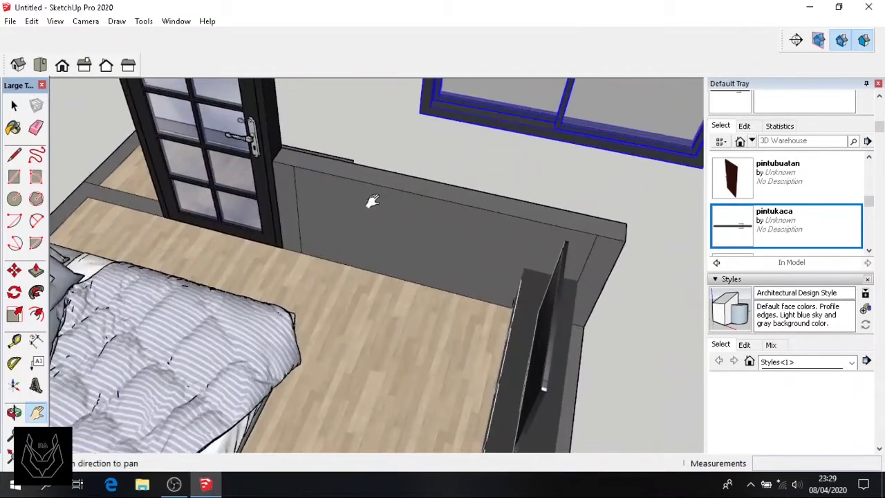
scroll(370, 199, up, 2)
click(14, 271)
click(450, 224)
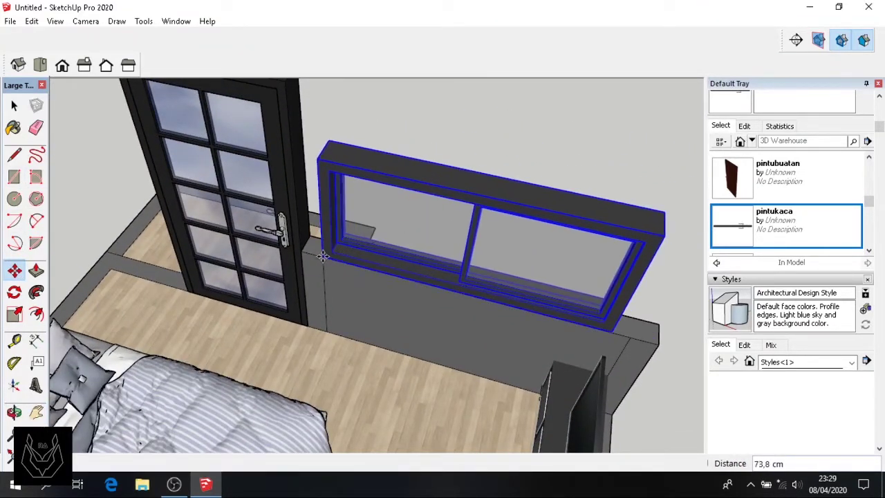
scroll(323, 256, up, 3)
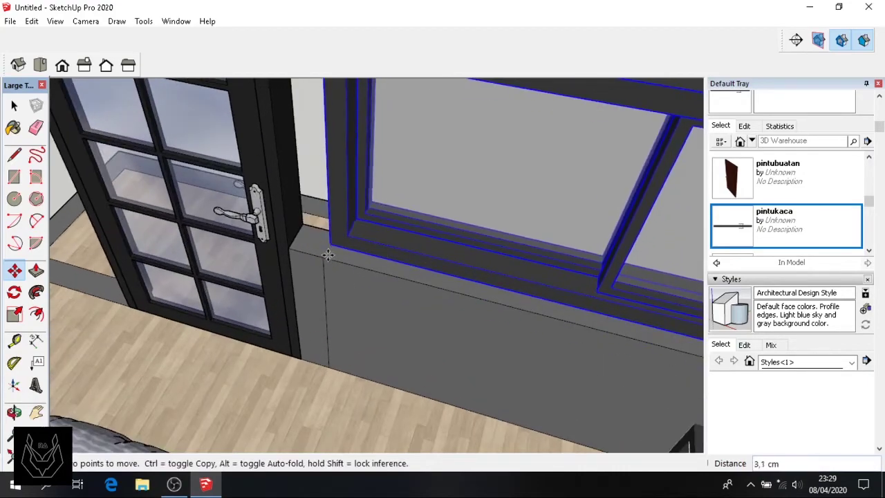
scroll(396, 269, down, 5)
middle_drag(475, 252, 314, 252)
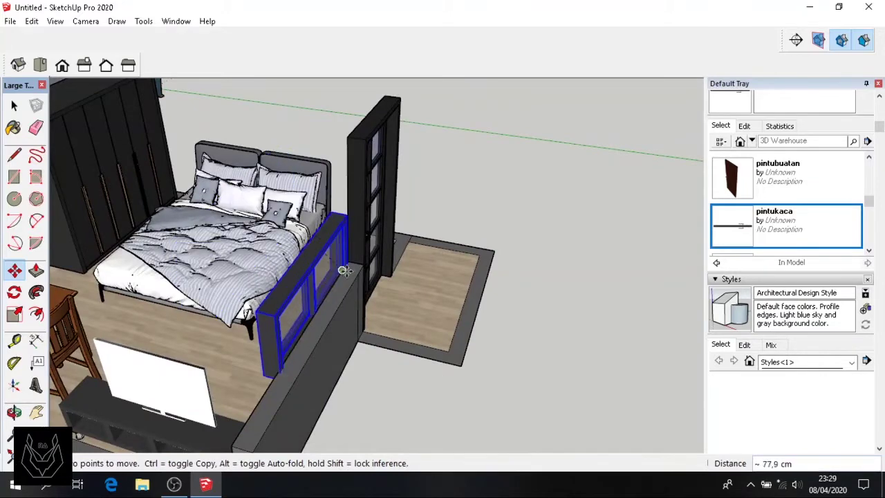
middle_drag(346, 267, 247, 256)
scroll(247, 260, up, 2)
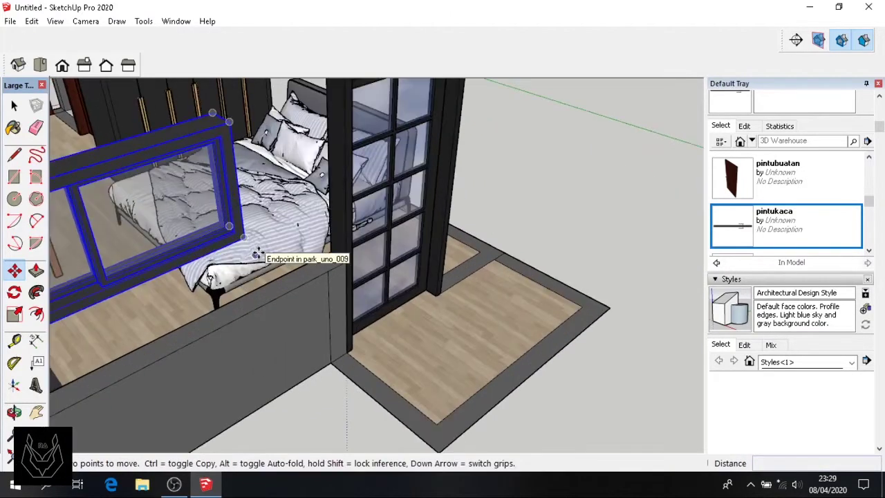
scroll(227, 220, up, 2)
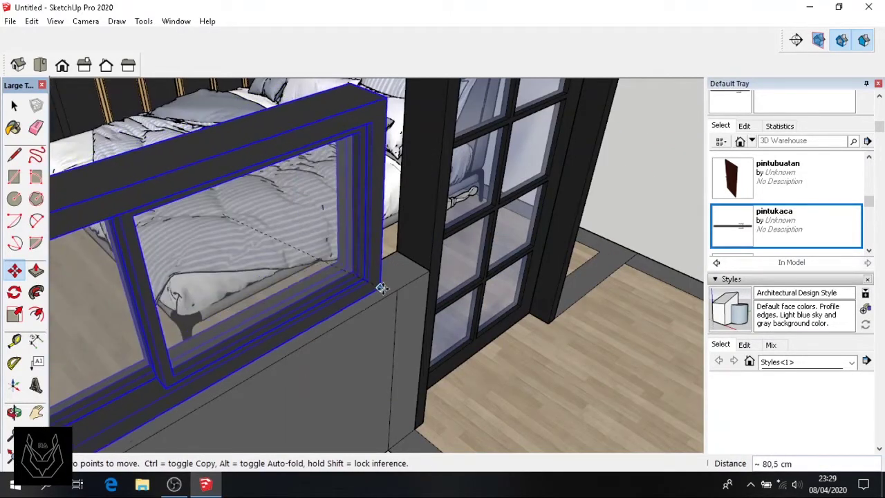
click(396, 288)
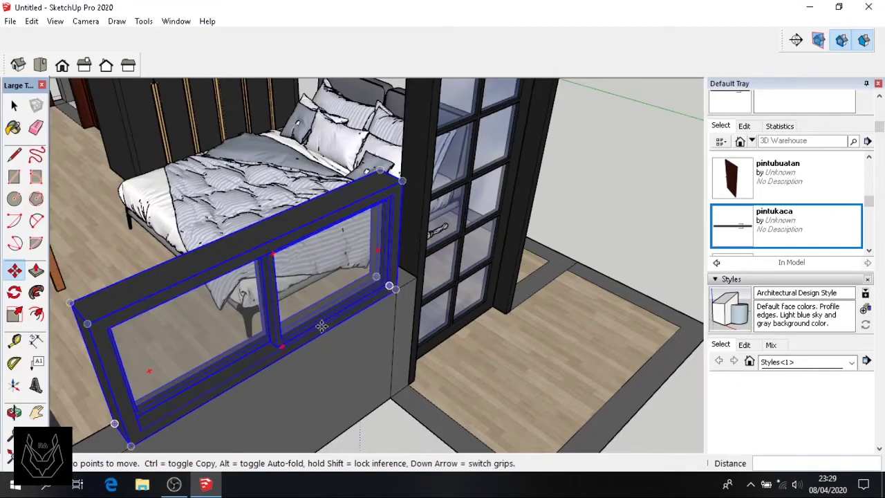
mouse_move(321, 326)
middle_down()
mouse_move(297, 263)
mouse_move(360, 249)
middle_up()
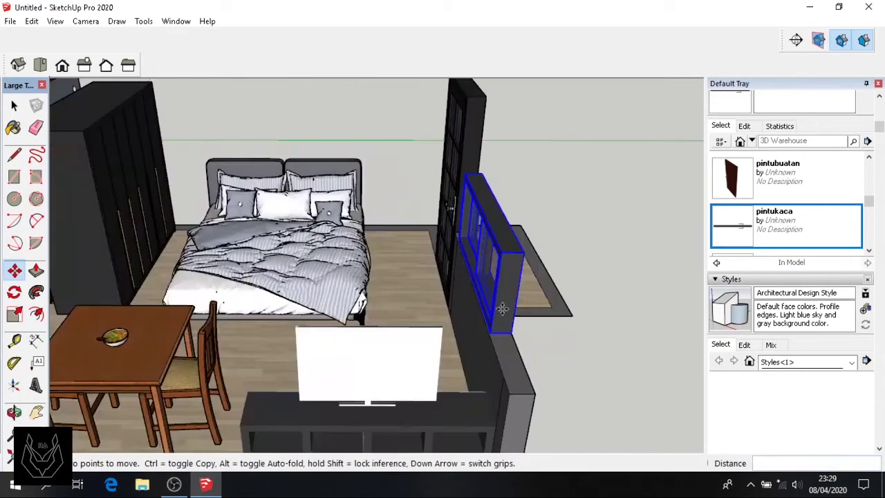
Scale the window to 1.43 along blue and 2.00 along red to span the low wall
click(14, 314)
mouse_move(383, 333)
middle_down()
mouse_move(505, 366)
mouse_move(538, 233)
mouse_move(572, 257)
middle_up()
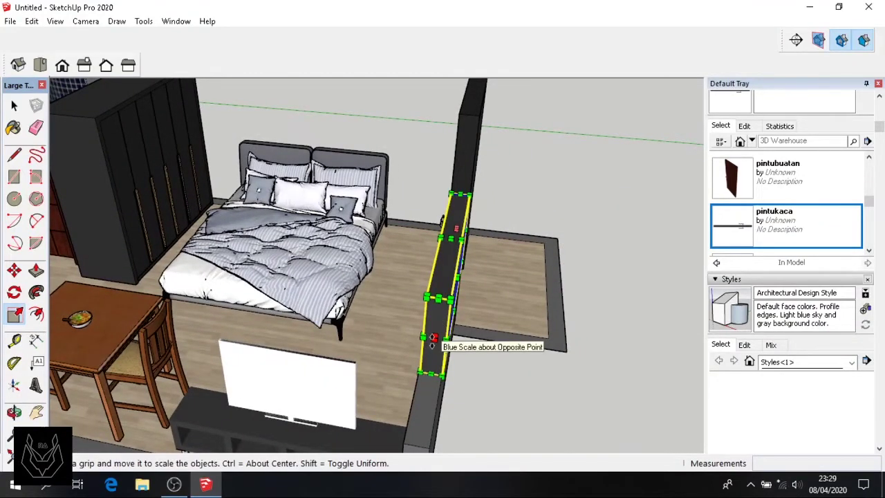
drag(432, 338, 422, 397)
mouse_move(422, 397)
middle_down()
mouse_move(496, 328)
mouse_move(260, 419)
middle_up()
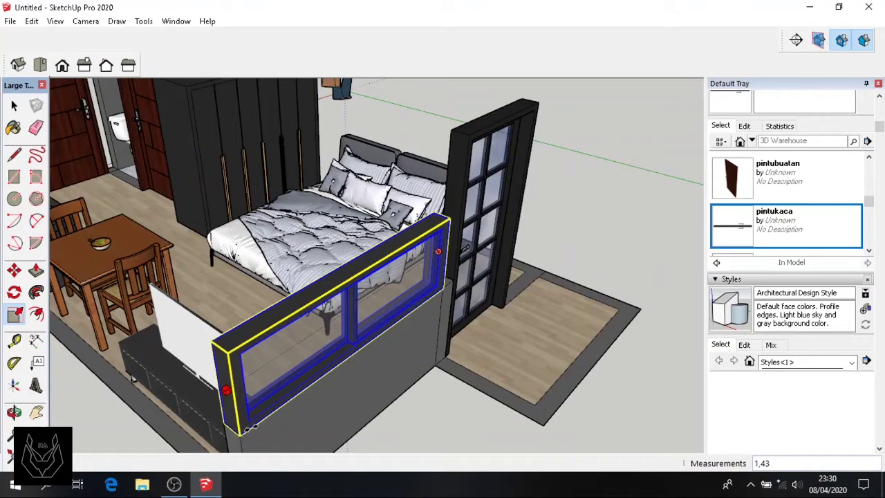
scroll(251, 429, up, 2)
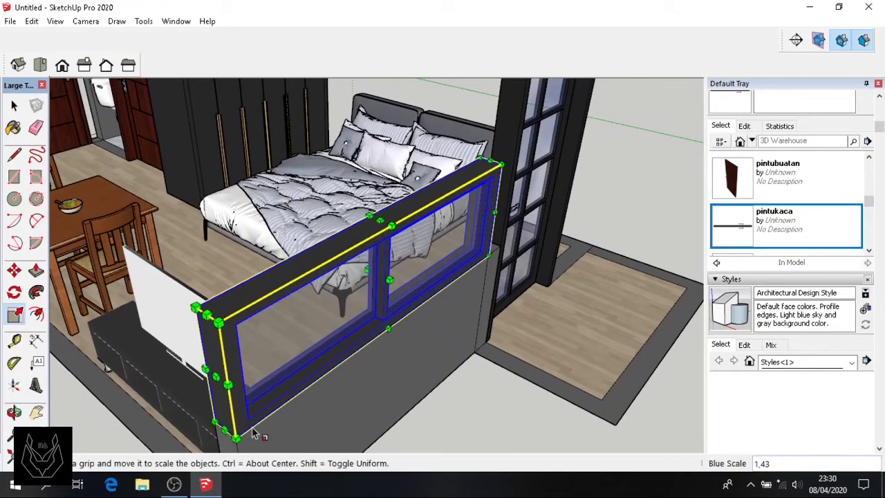
mouse_move(251, 189)
middle_down()
mouse_move(89, 365)
mouse_move(596, 164)
mouse_move(486, 152)
mouse_move(405, 325)
middle_up()
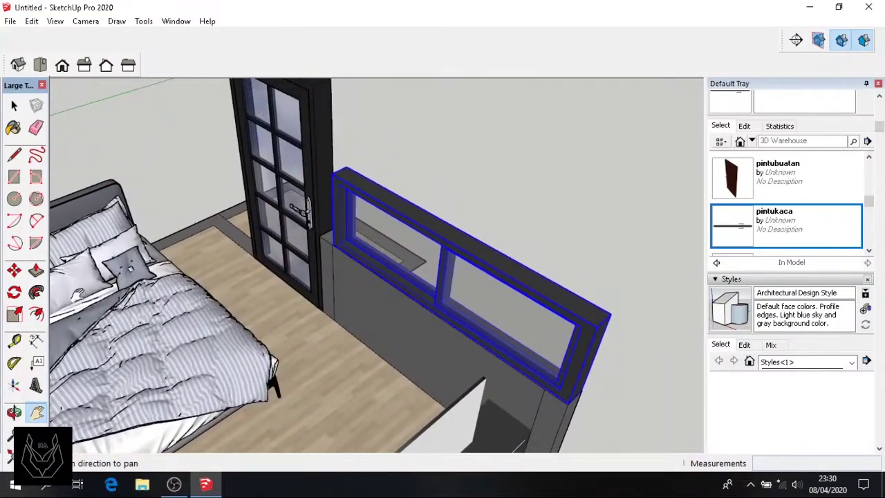
drag(451, 228, 471, 153)
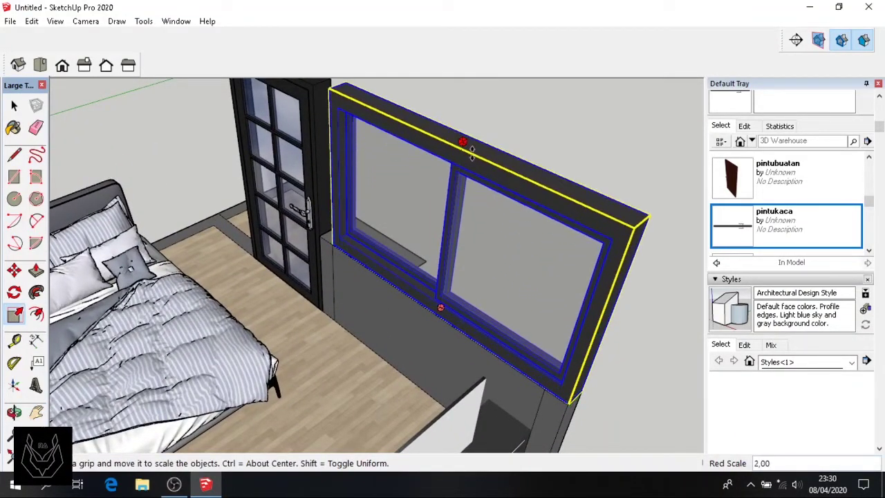
mouse_move(473, 160)
middle_down()
mouse_move(162, 168)
mouse_move(238, 247)
middle_up()
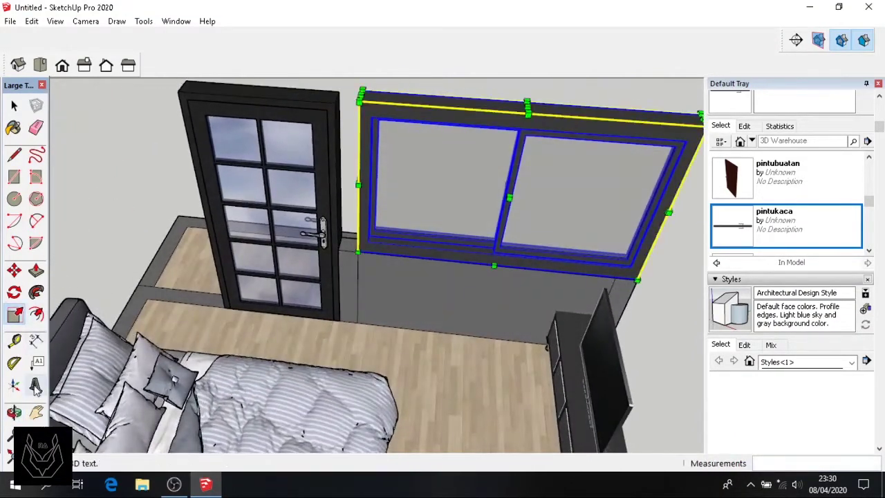
mouse_move(173, 346)
shift+middle_down()
mouse_move(341, 247)
mouse_move(368, 117)
shift+middle_up()
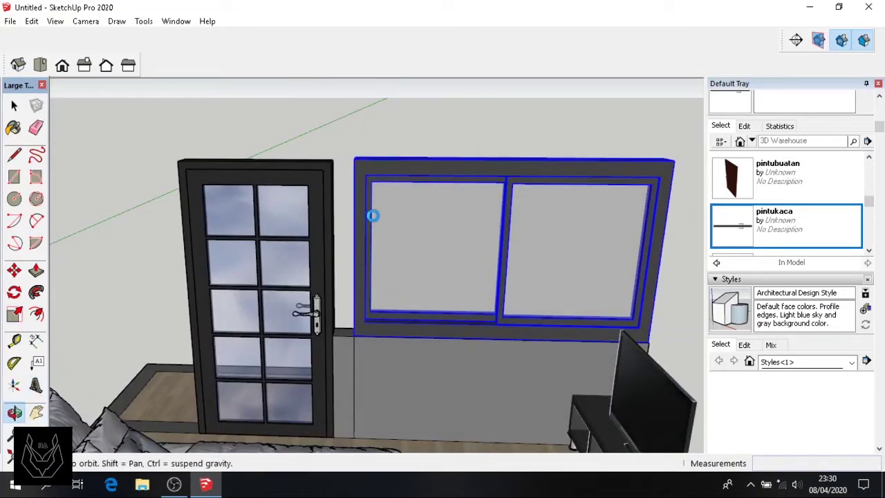
Push/pull the lower face between the glass door and the window
scroll(357, 226, up, 2)
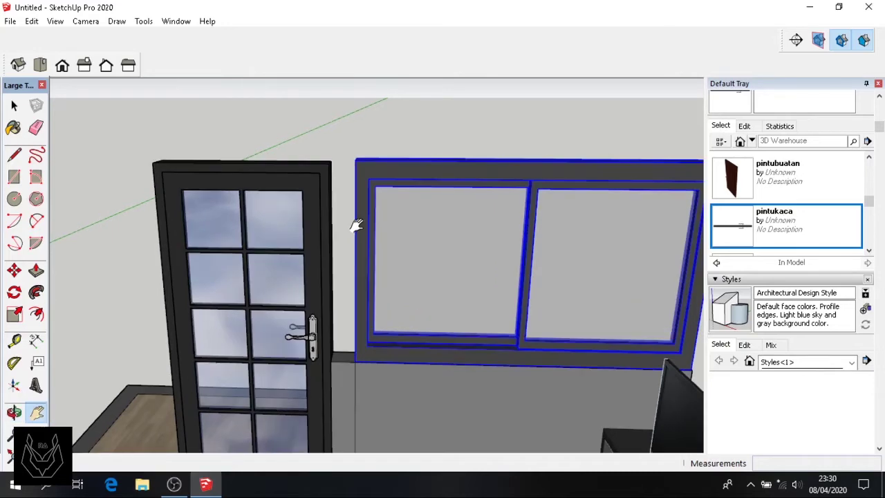
click(37, 273)
scroll(332, 332, up, 2)
scroll(359, 384, up, 2)
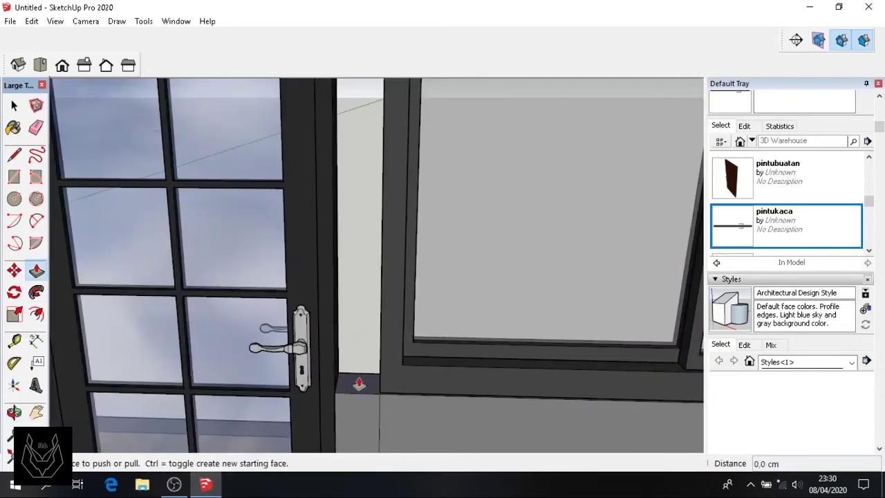
click(359, 374)
click(362, 362)
middle_drag(362, 366, 361, 380)
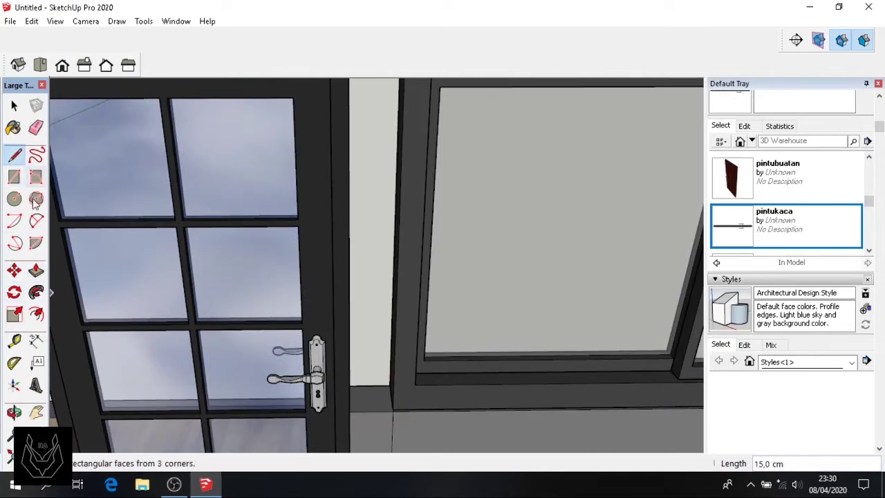
Push the wall strip beside the glass door out by 50 cm
click(371, 400)
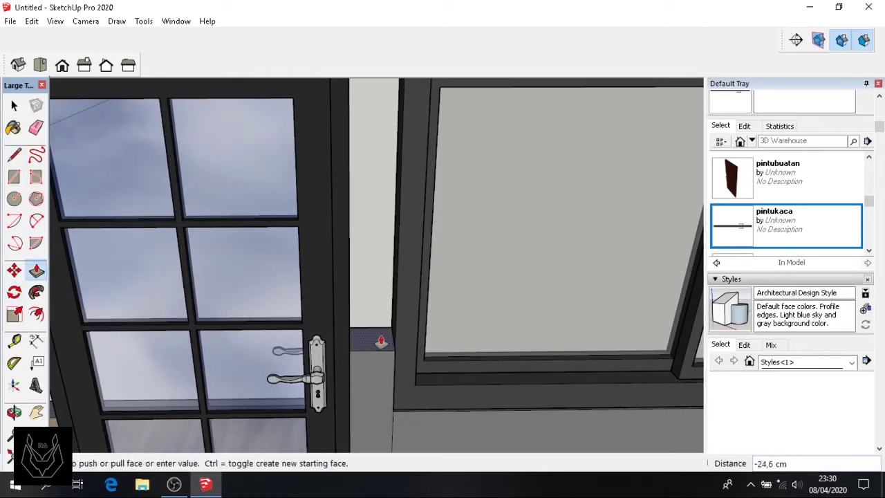
key(Return)
scroll(381, 341, down, 5)
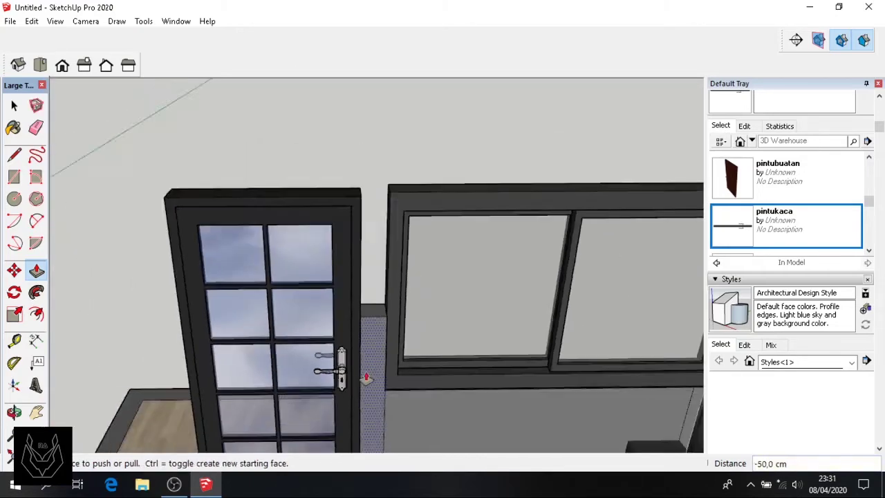
scroll(440, 342, down, 3)
middle_drag(441, 280, 386, 150)
scroll(390, 181, up, 3)
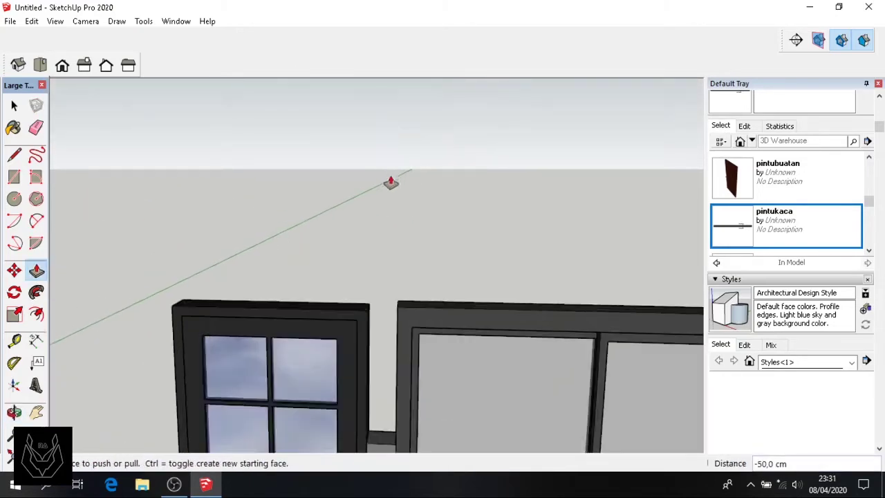
scroll(411, 270, down, 1)
click(21, 316)
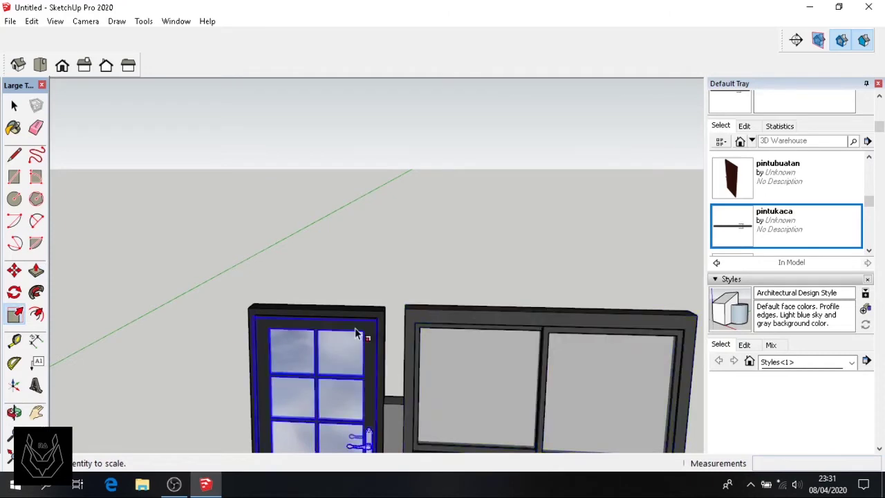
Scale the window beside the glass door to about 0.97 along its red-axis width
click(543, 320)
mouse_move(543, 320)
middle_down()
mouse_move(495, 307)
mouse_move(518, 263)
mouse_move(304, 354)
middle_up()
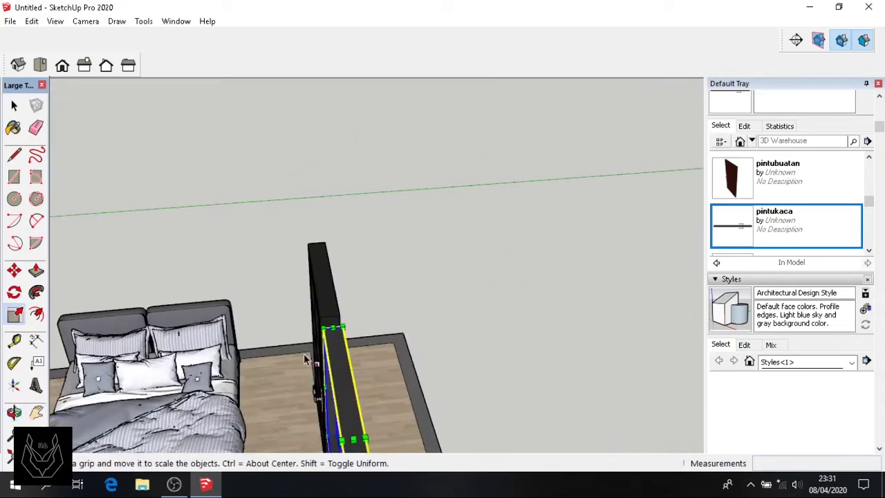
click(353, 437)
mouse_move(353, 443)
middle_down()
mouse_move(325, 342)
mouse_move(518, 274)
mouse_move(352, 358)
mouse_move(430, 407)
middle_up()
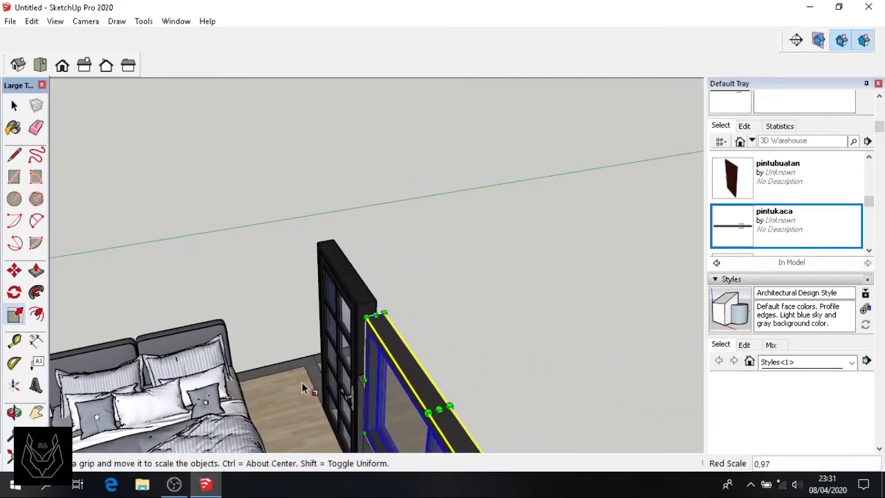
middle_drag(301, 389, 152, 220)
key(space)
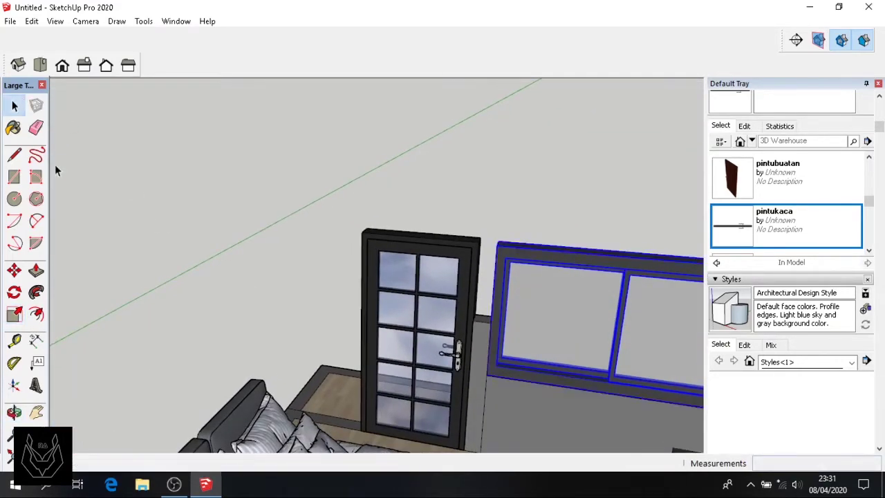
scroll(156, 275, down, 2)
scroll(156, 273, down, 1)
Raise walls from the floor-edge faces to 100 cm and 150 cm
middle_drag(545, 315, 520, 330)
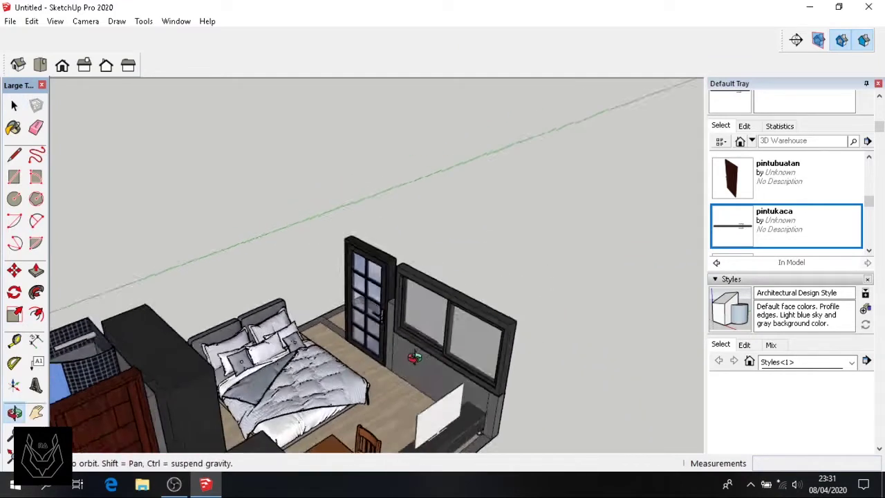
scroll(260, 400, down, 2)
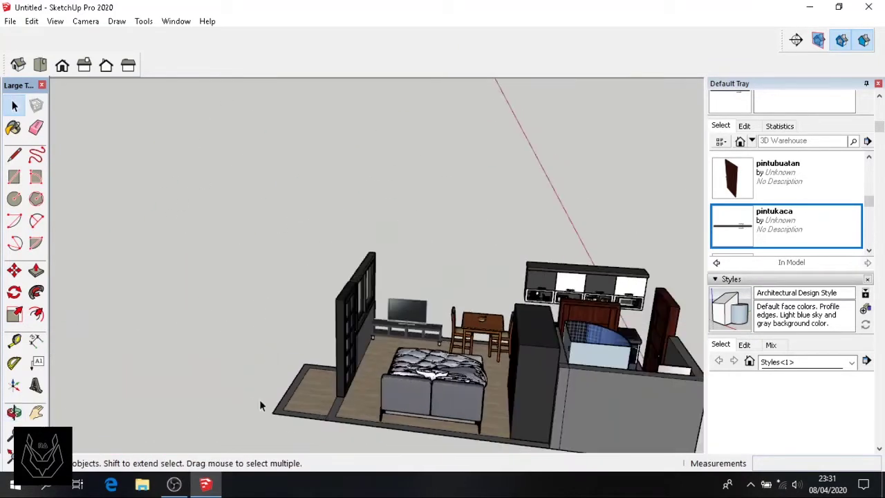
middle_drag(260, 399, 339, 431)
click(36, 271)
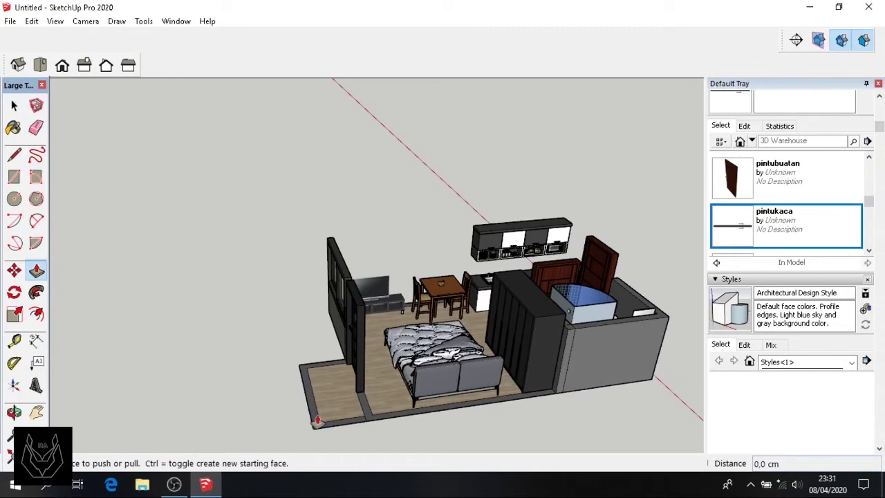
click(317, 420)
text(00)
key(Return)
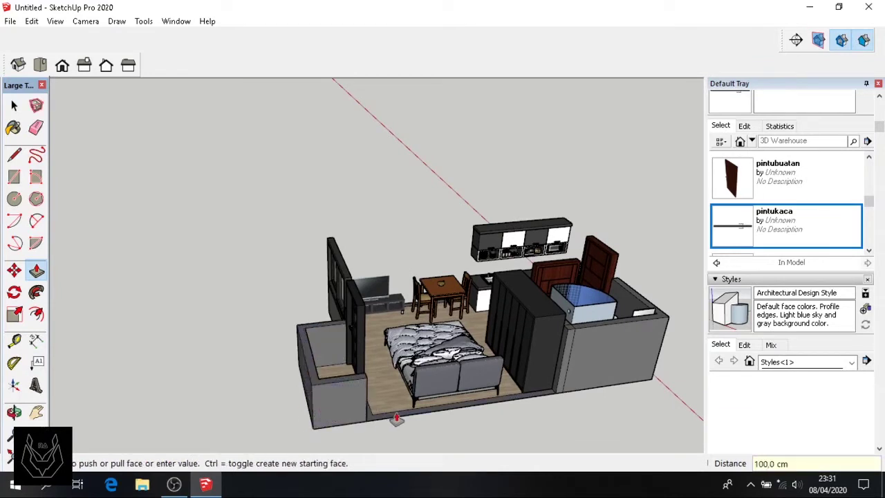
click(396, 419)
key(Return)
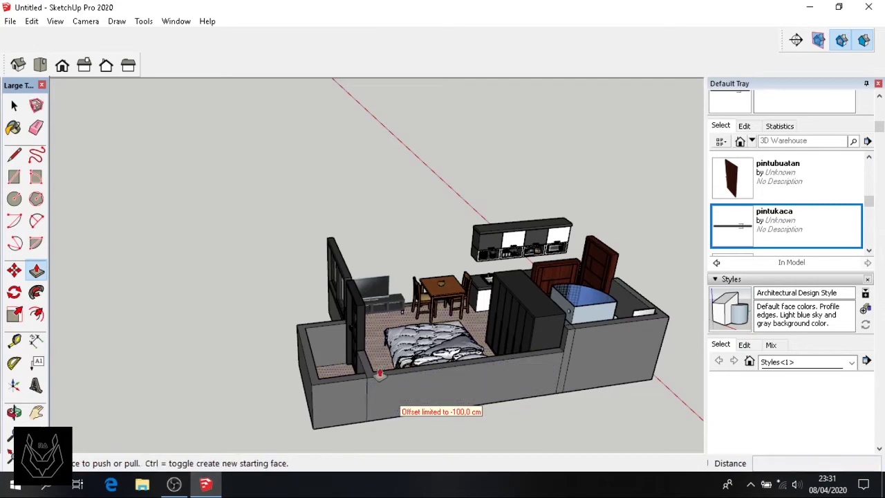
Push the front wall tops down by 50 cm and 70 cm
scroll(375, 363, up, 2)
click(370, 381)
text(50)
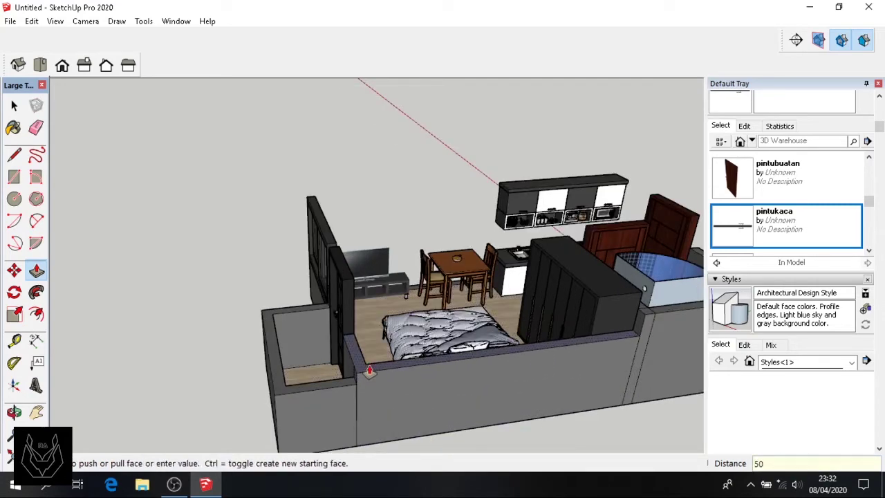
key(Return)
middle_drag(172, 279, 317, 363)
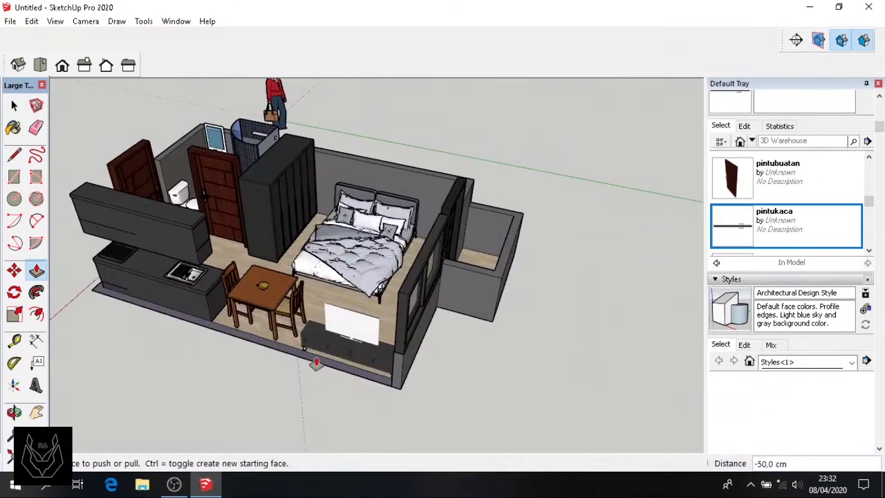
click(316, 363)
click(315, 307)
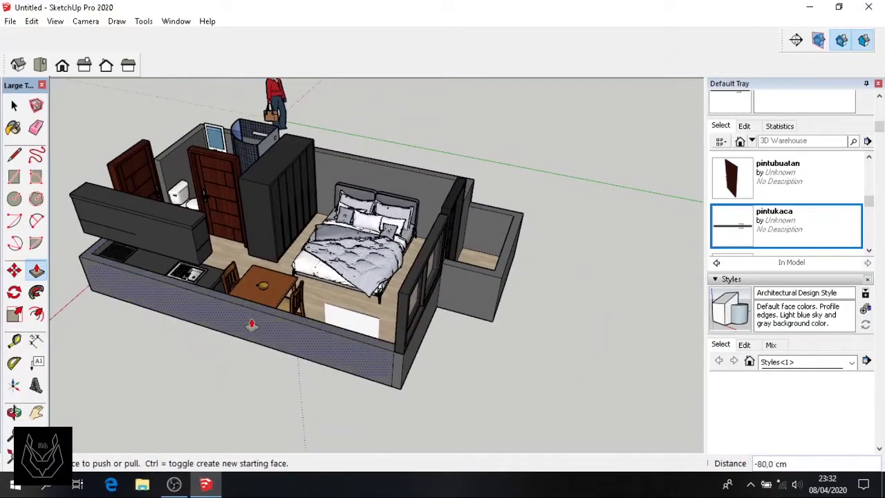
click(289, 325)
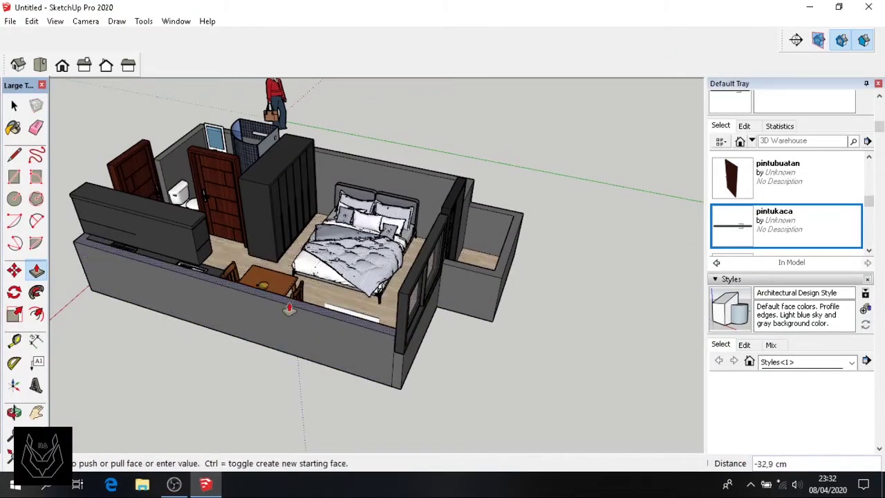
key(Return)
mouse_move(163, 359)
middle_down()
mouse_move(525, 341)
mouse_move(276, 414)
mouse_move(381, 441)
middle_up()
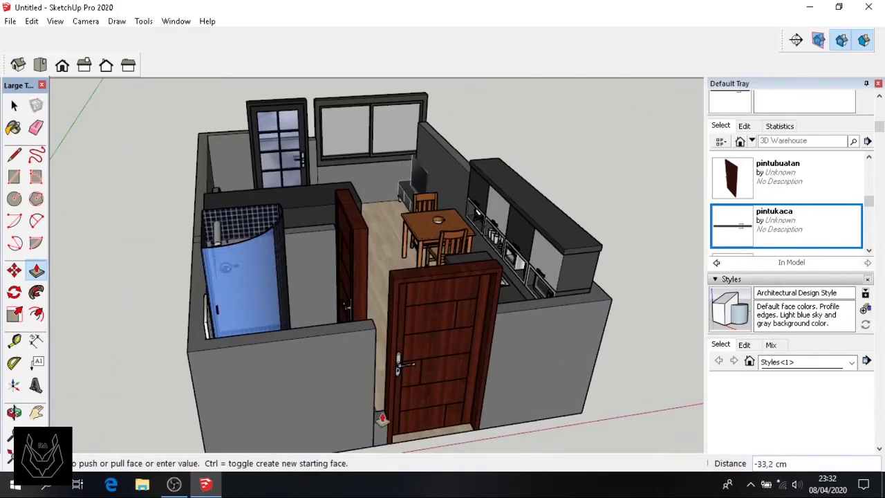
Orbit, zoom and use Top view to inspect the bathroom, bed and table area
middle_drag(277, 361, 388, 364)
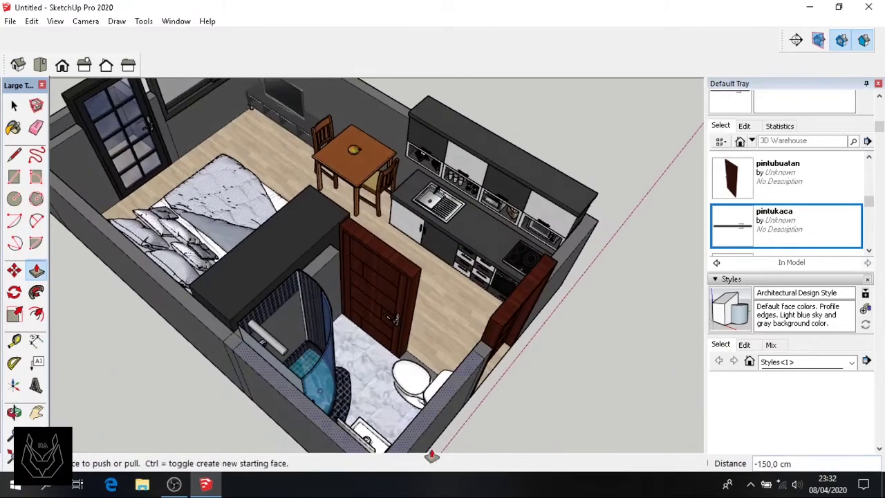
scroll(394, 366, up, 3)
scroll(394, 367, up, 2)
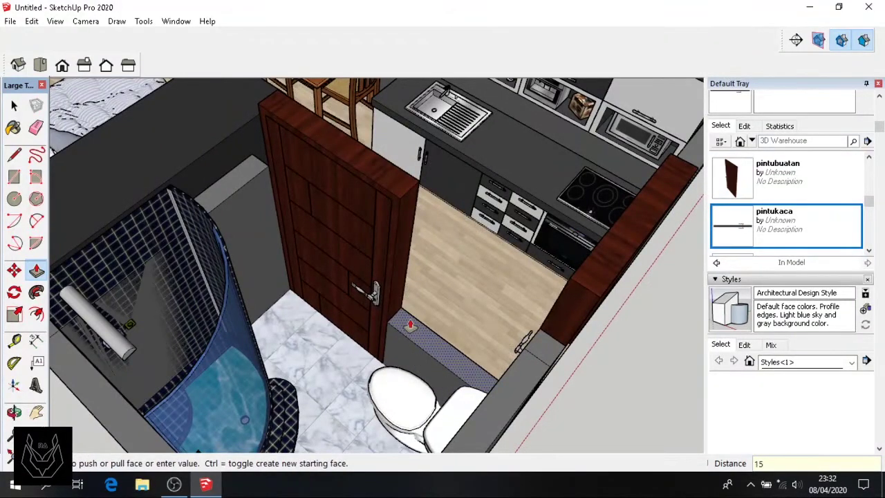
mouse_move(410, 325)
middle_down()
mouse_move(283, 356)
mouse_move(248, 331)
mouse_move(425, 314)
middle_up()
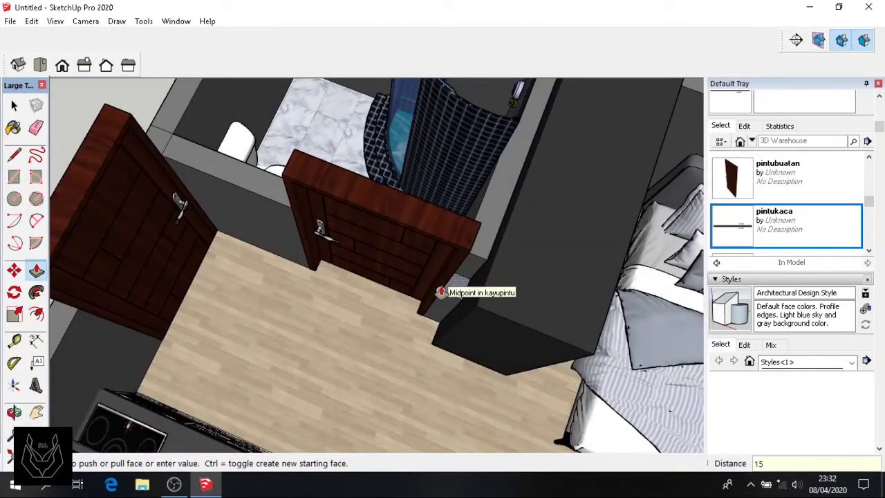
click(40, 65)
scroll(264, 326, down, 2)
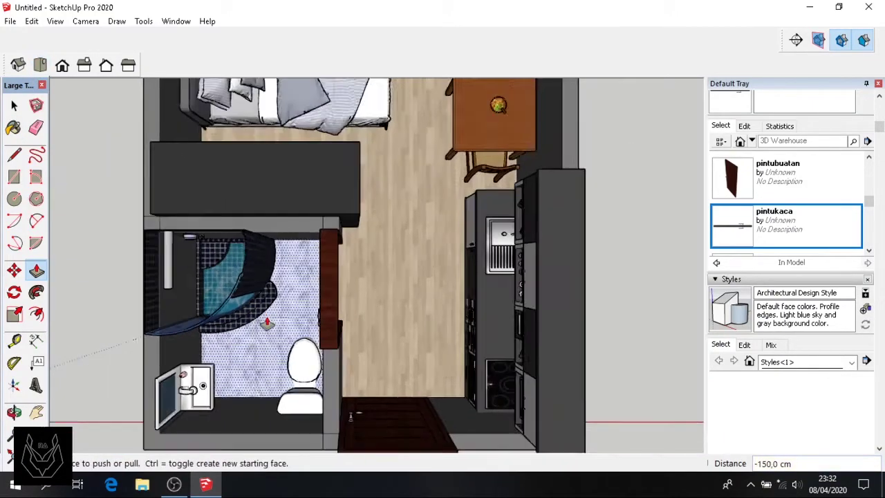
scroll(264, 326, down, 2)
scroll(264, 327, down, 2)
middle_drag(264, 326, 352, 138)
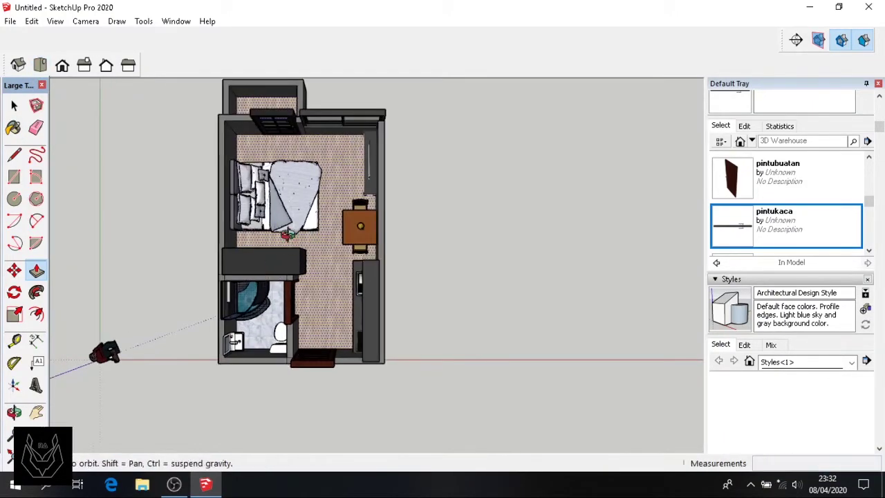
scroll(353, 138, up, 3)
mouse_move(231, 259)
middle_down()
mouse_move(358, 223)
mouse_move(410, 171)
mouse_move(272, 221)
mouse_move(488, 226)
mouse_move(253, 229)
mouse_move(140, 117)
middle_up()
scroll(411, 171, up, 3)
scroll(411, 171, down, 2)
scroll(223, 268, up, 3)
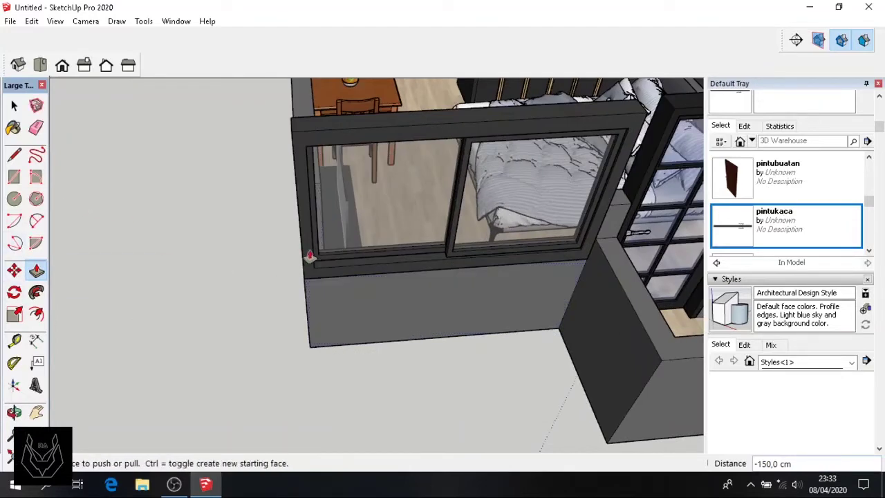
Shrink the glass window's height to 0.92 so it sits on the low wall
key(space)
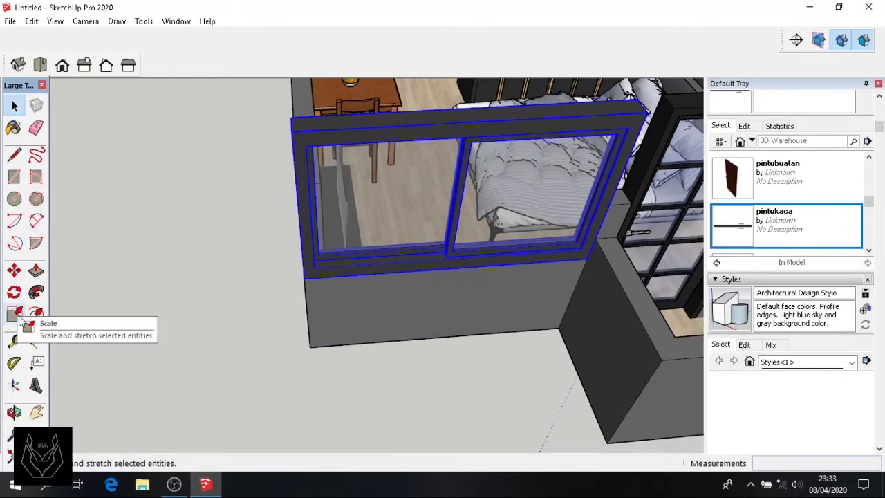
click(14, 314)
middle_drag(202, 258, 424, 316)
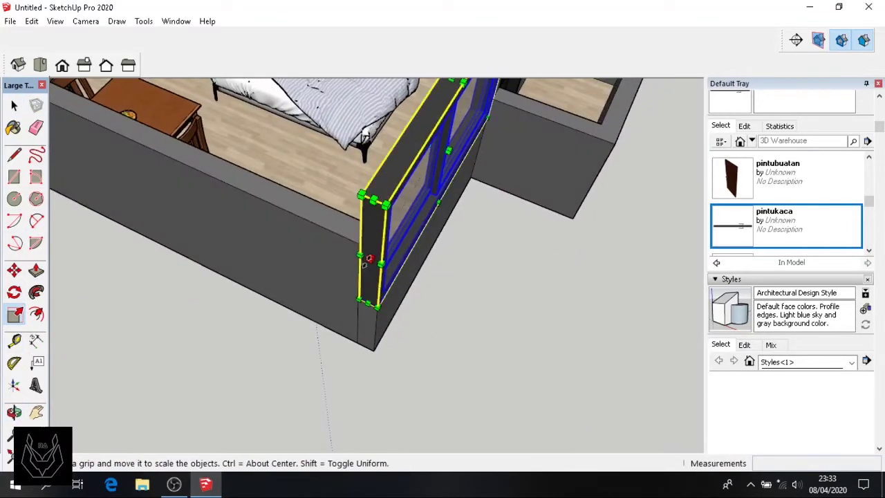
drag(366, 257, 383, 239)
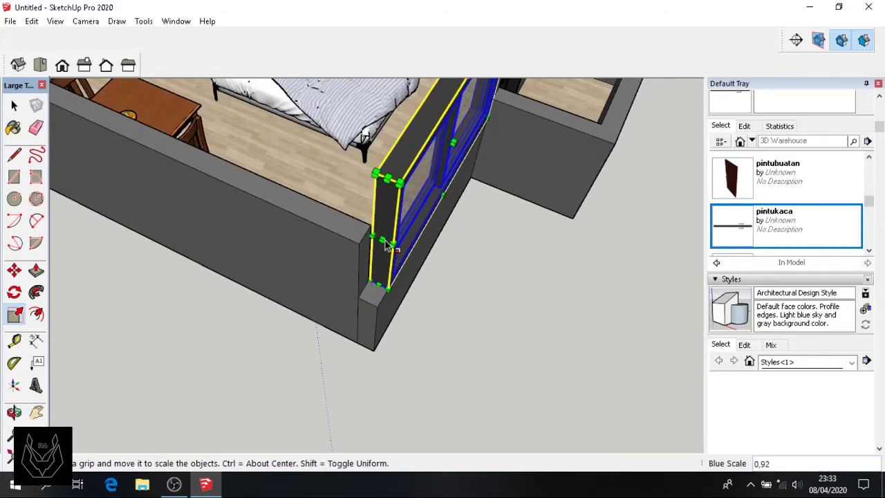
middle_drag(353, 383, 211, 348)
click(14, 105)
Draw a line closing the corner pillar top and push that square piece down 70 cm
scroll(268, 305, up, 5)
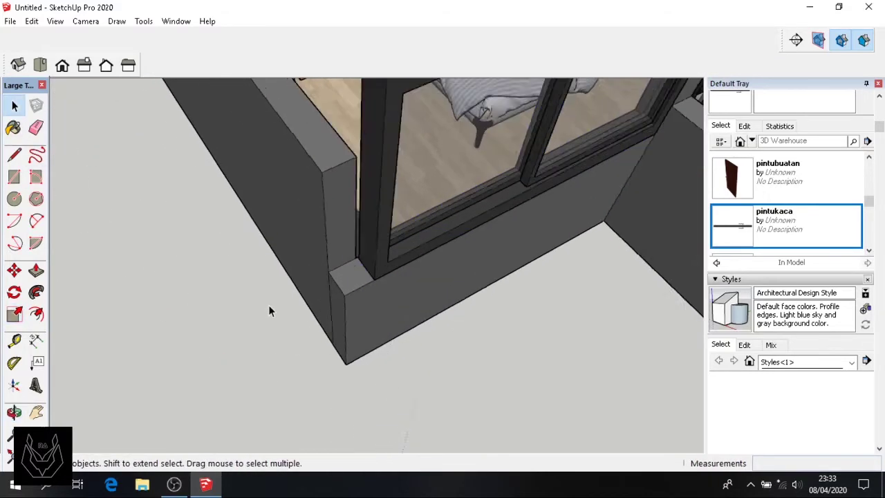
scroll(405, 232, up, 2)
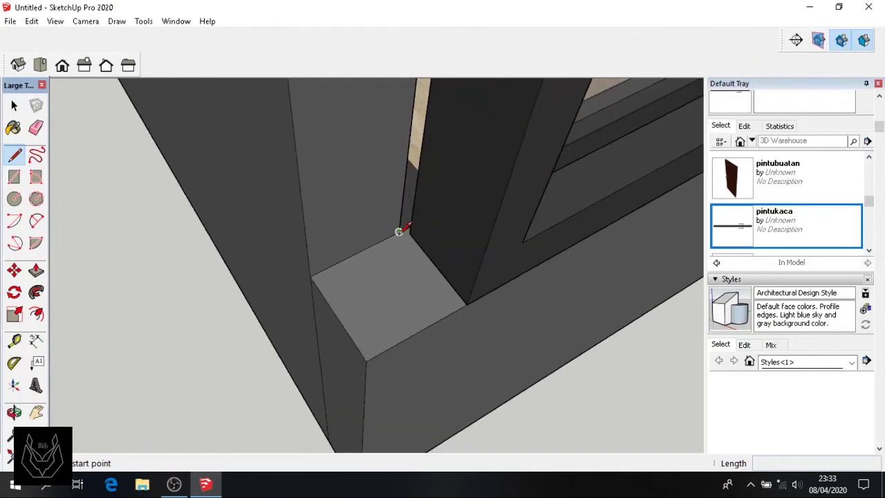
click(399, 232)
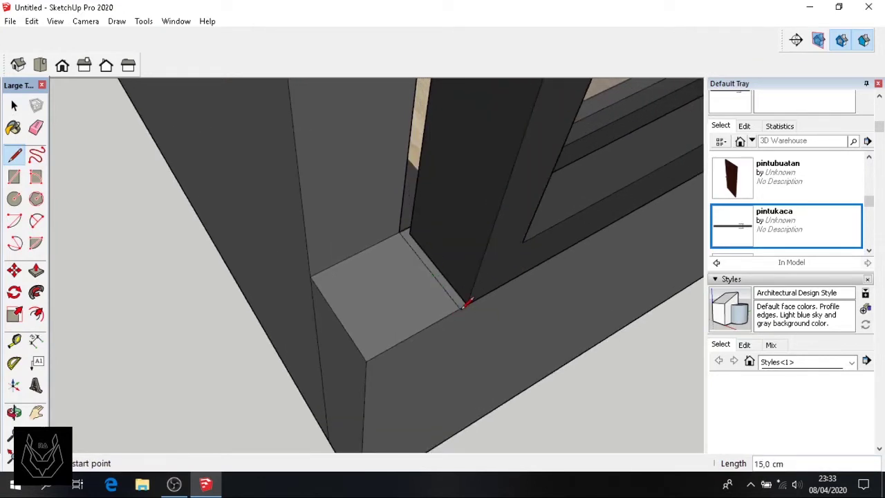
scroll(413, 222, up, 2)
click(404, 226)
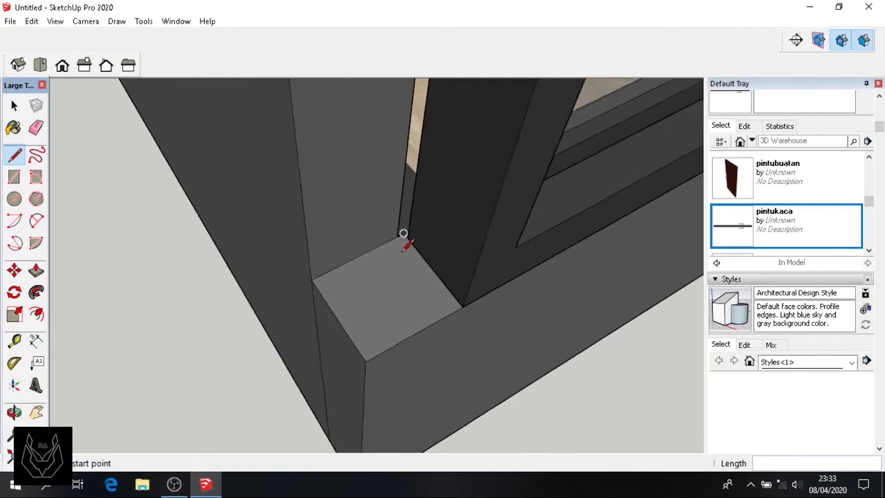
scroll(406, 235, down, 3)
scroll(406, 235, down, 2)
key(p)
click(395, 266)
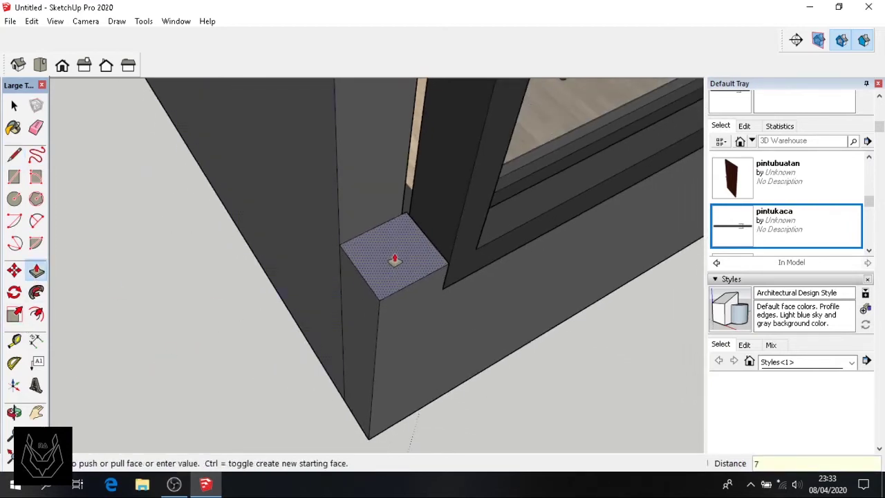
scroll(390, 290, down, 3)
scroll(386, 319, down, 2)
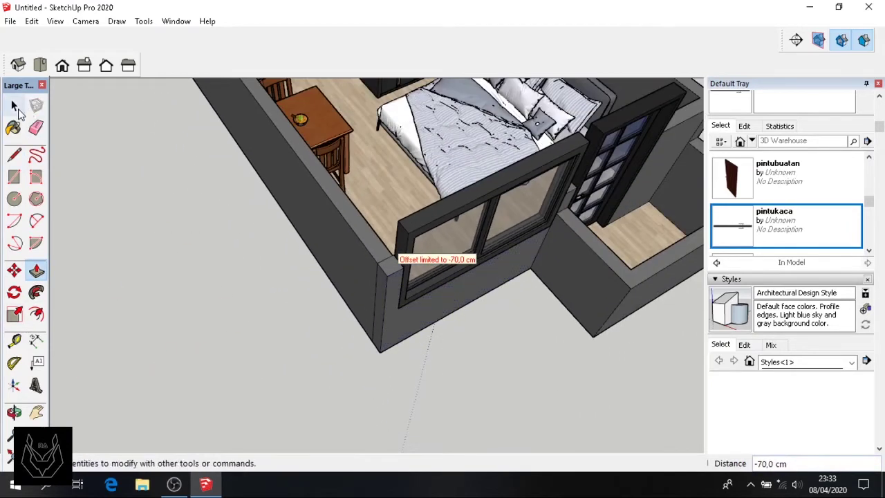
click(40, 64)
Pick 0082_LightSeaGreen from the Colors-Named material collection
click(37, 412)
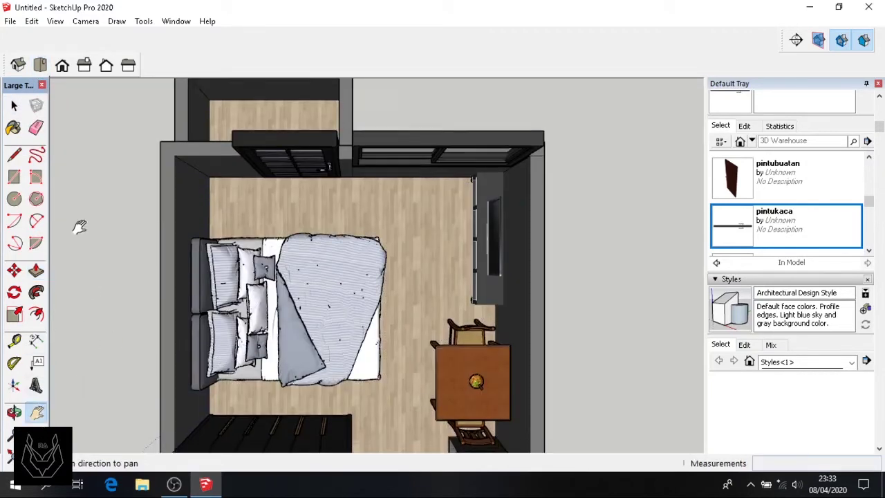
mouse_move(79, 222)
mouse_down()
mouse_move(109, 85)
mouse_move(143, 294)
mouse_up()
scroll(797, 371, down, 5)
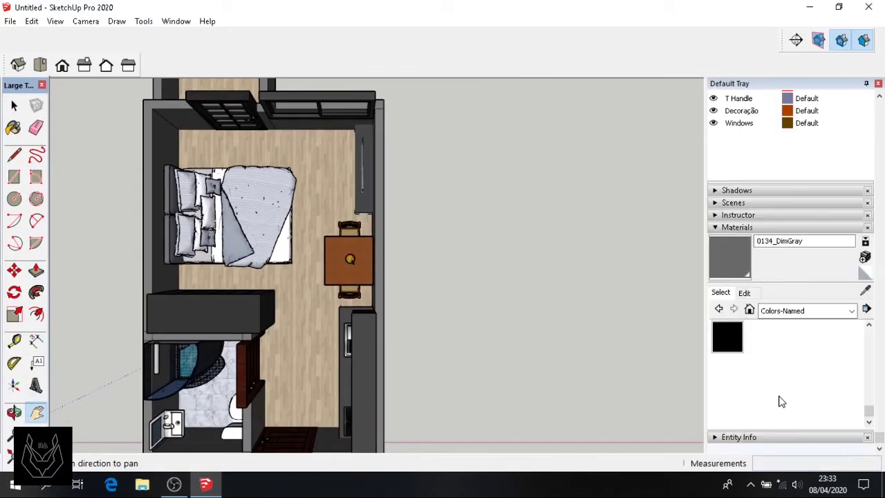
click(854, 312)
click(802, 376)
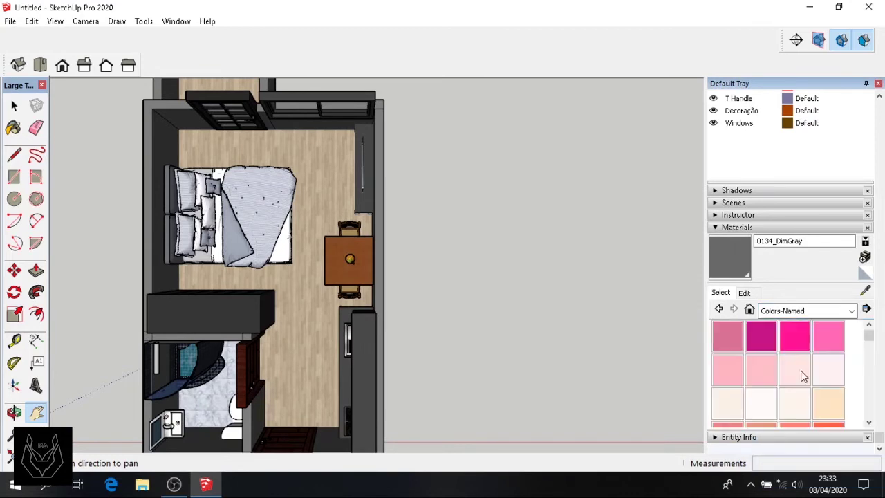
scroll(756, 377, down, 3)
scroll(755, 375, down, 3)
scroll(755, 373, down, 3)
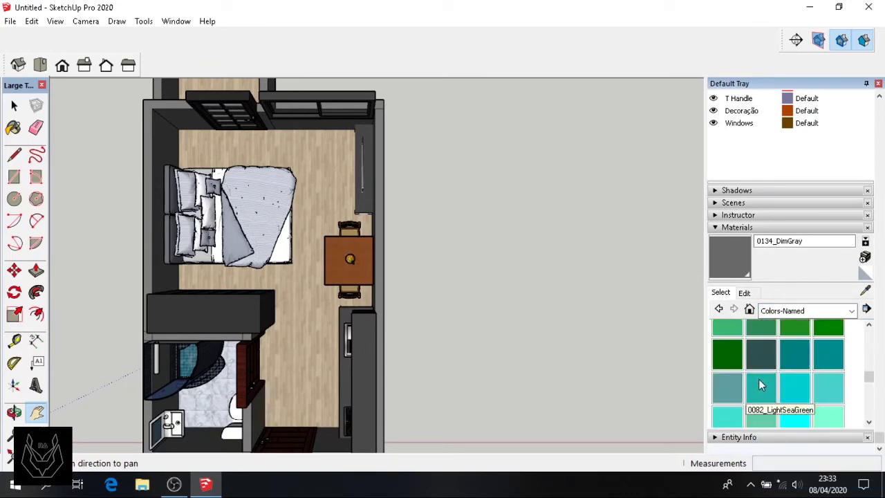
click(753, 384)
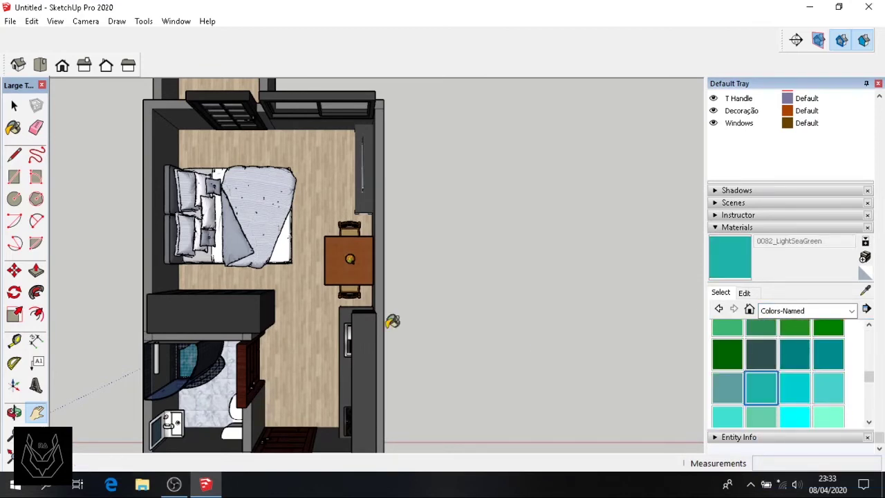
scroll(169, 298, up, 2)
scroll(163, 297, up, 2)
Paint the left and back bedroom walls teal
click(158, 297)
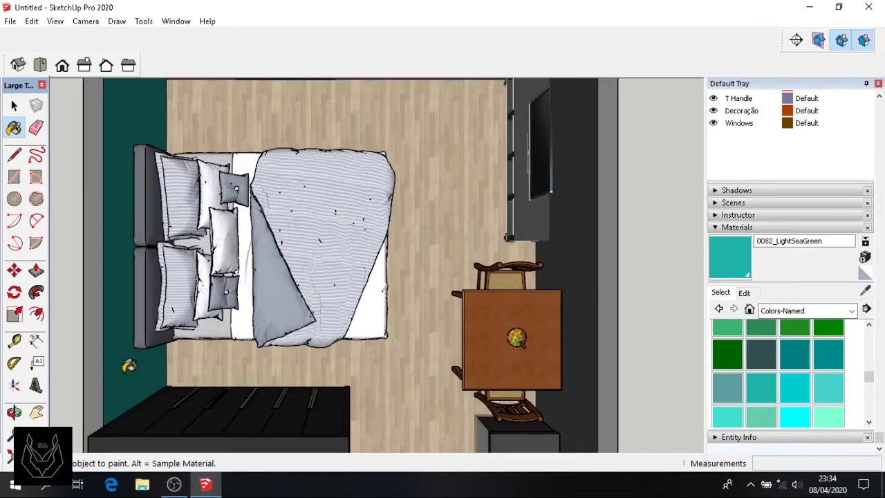
mouse_move(193, 330)
middle_down()
mouse_move(78, 226)
mouse_move(238, 165)
middle_up()
click(429, 105)
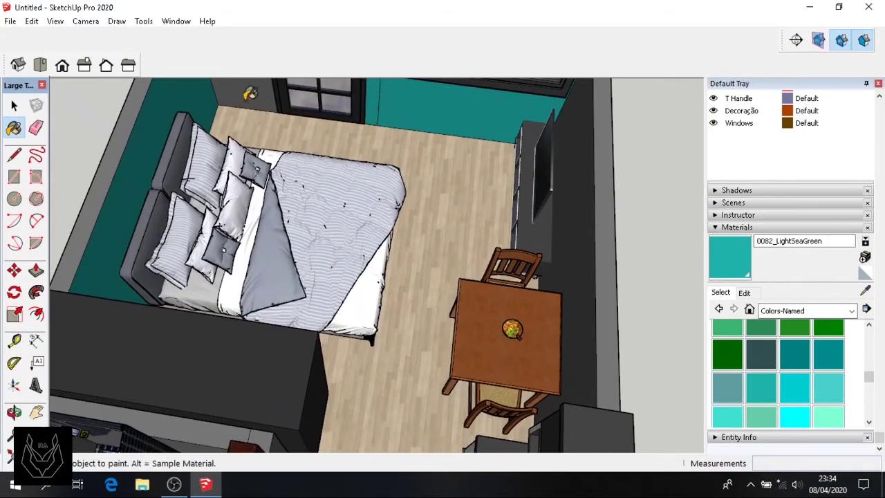
middle_drag(197, 103, 75, 137)
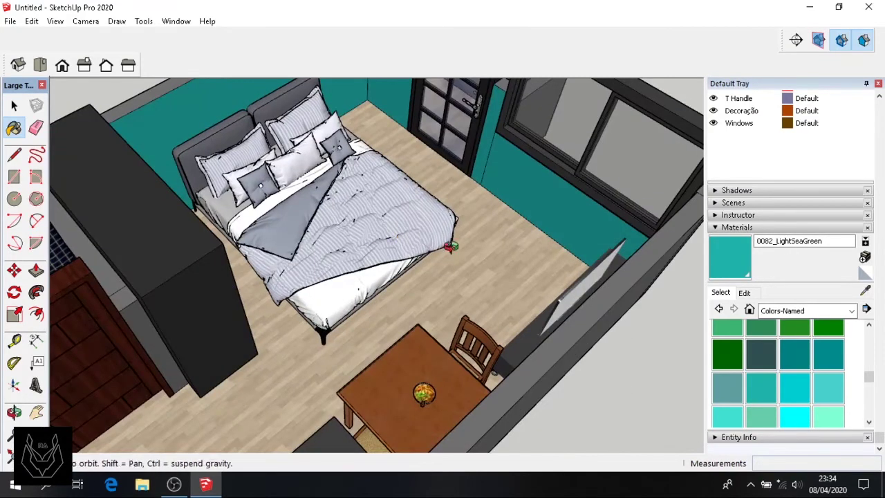
middle_drag(450, 246, 558, 174)
mouse_move(375, 231)
middle_down()
mouse_move(526, 228)
mouse_move(689, 279)
mouse_move(190, 143)
middle_up()
scroll(189, 143, up, 5)
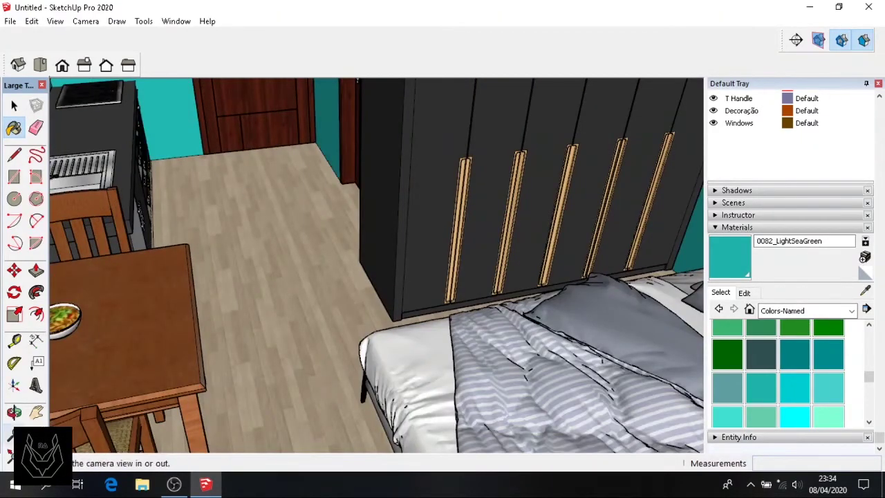
Orbit and pan through the interior toward the bathroom and shower to check the walls
shift+middle_drag(357, 81, 716, 230)
middle_drag(272, 253, 486, 181)
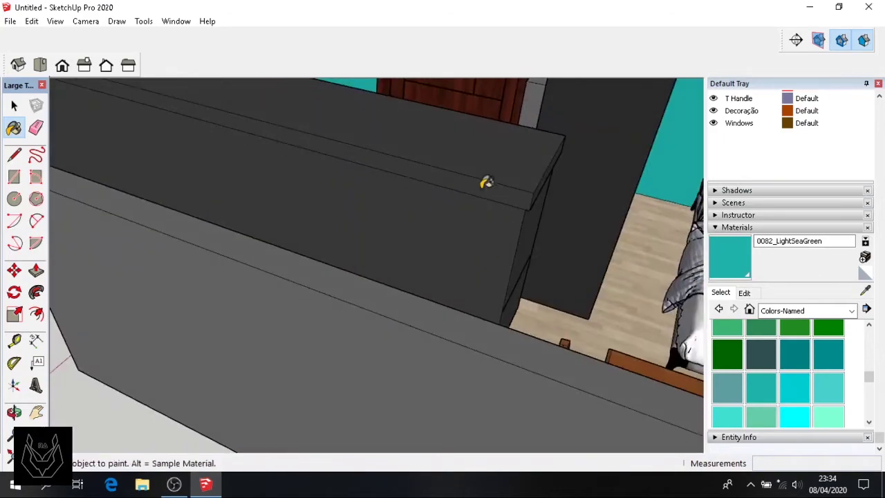
scroll(574, 234, down, 3)
scroll(558, 229, down, 3)
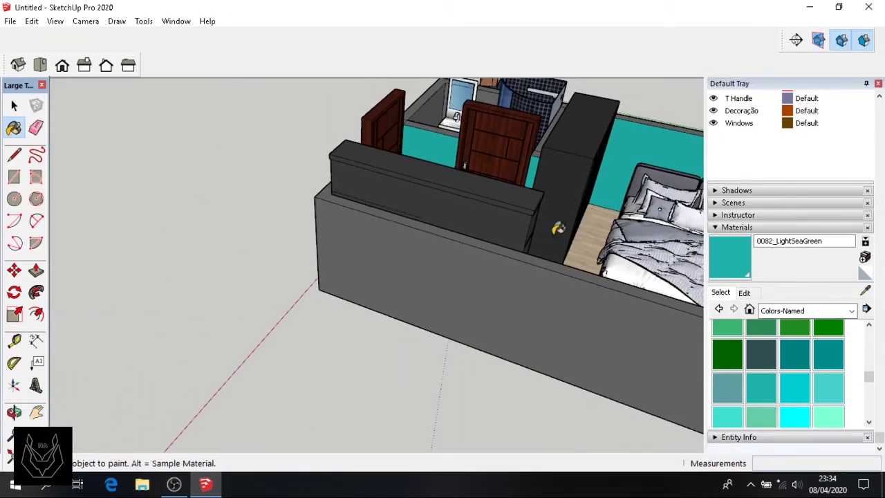
middle_drag(440, 195, 425, 244)
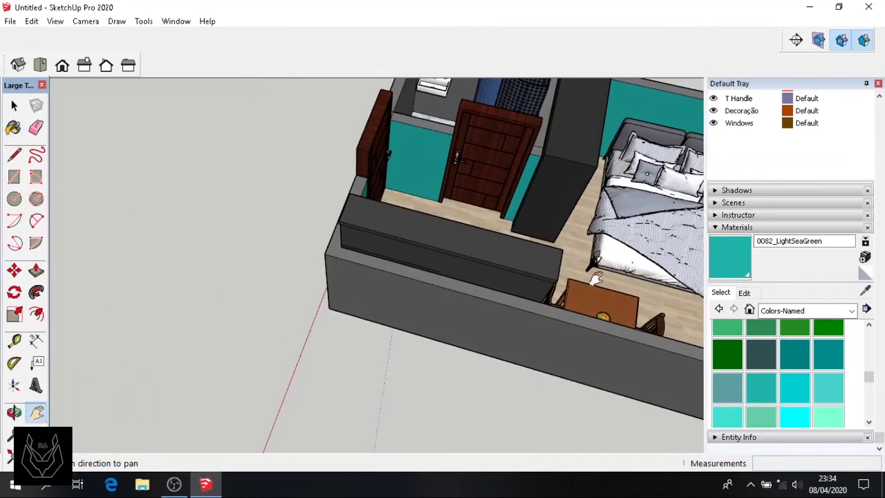
shift+middle_drag(595, 277, 435, 287)
middle_drag(485, 249, 382, 244)
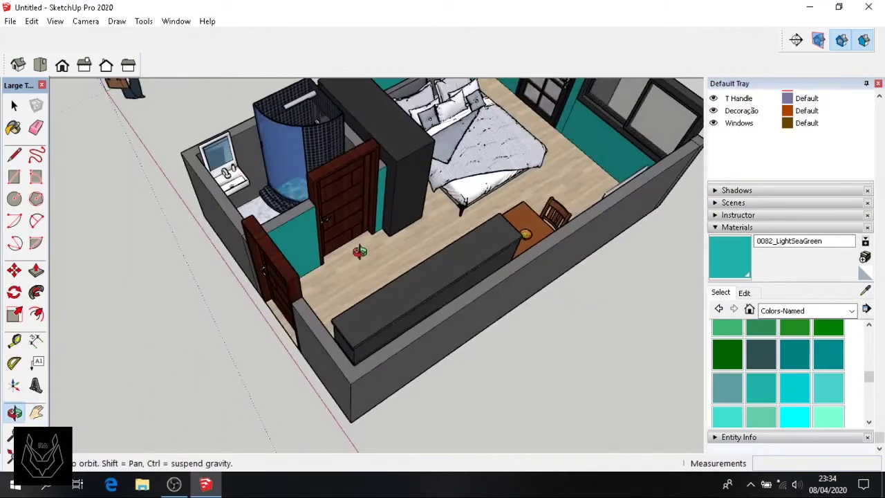
click(852, 310)
Paint the bathroom wall behind the shower with Tile's Marble Carrara Floor Tile, then view from above
click(796, 442)
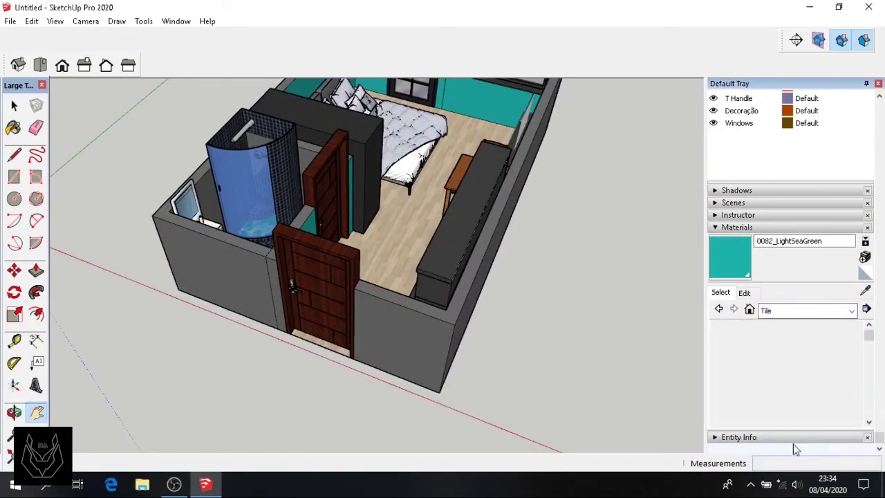
click(761, 404)
scroll(276, 217, up, 3)
click(182, 180)
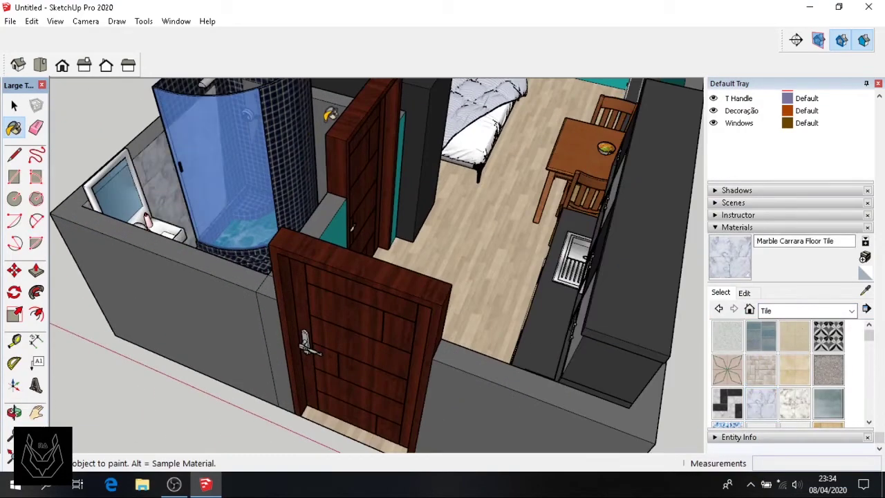
mouse_move(330, 115)
middle_down()
mouse_move(405, 306)
mouse_move(493, 340)
middle_up()
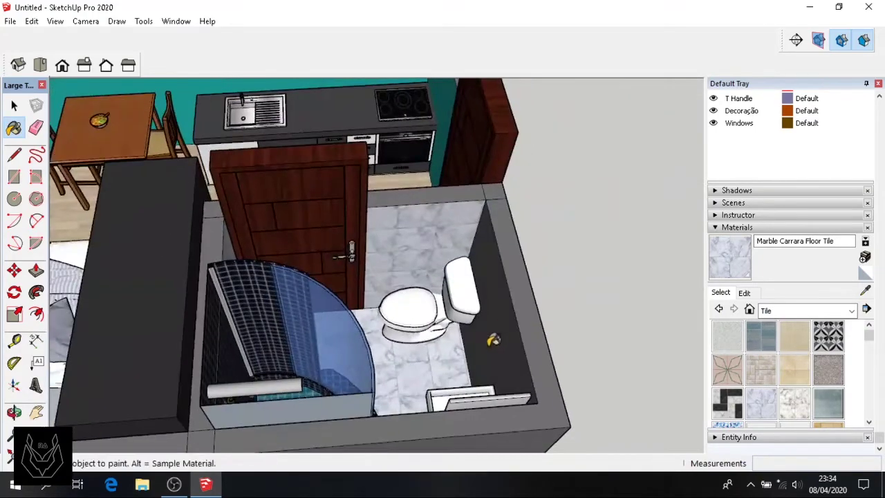
scroll(493, 339, down, 3)
scroll(103, 93, down, 2)
click(40, 65)
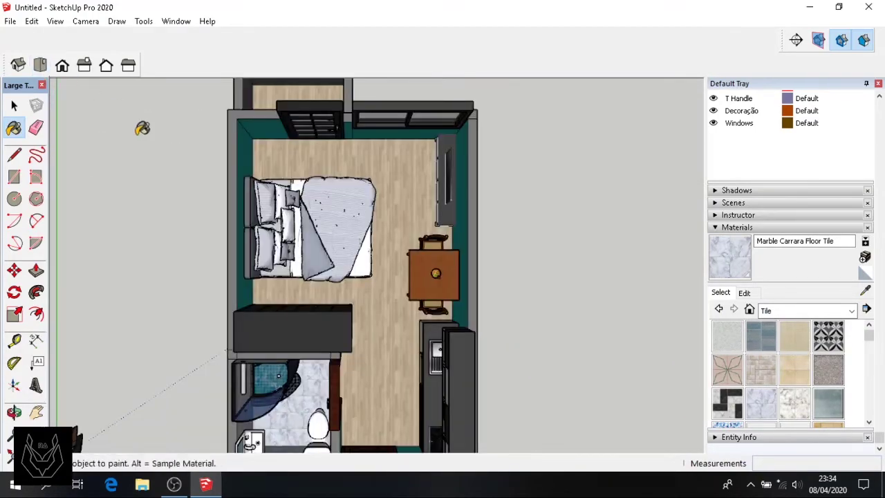
scroll(78, 387, down, 2)
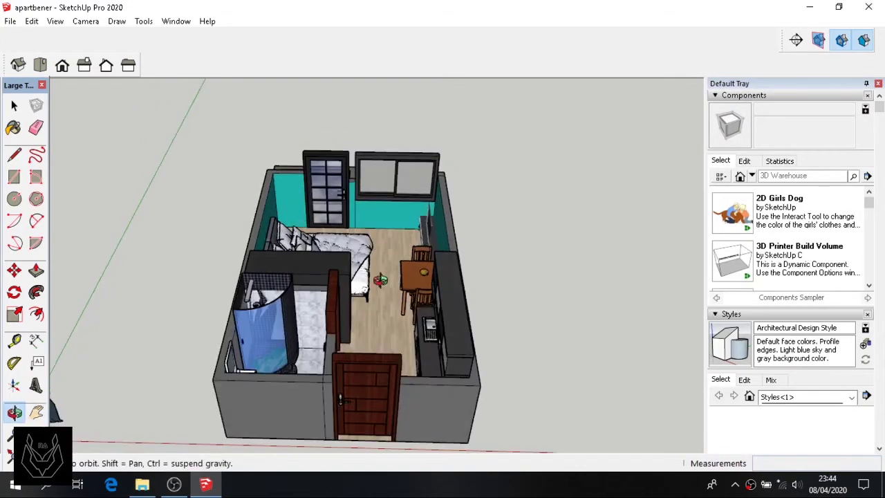
Swing the bathroom door 15° open
middle_drag(392, 330, 134, 95)
scroll(238, 262, up, 3)
scroll(238, 261, up, 2)
mouse_move(238, 261)
middle_down()
mouse_move(83, 346)
mouse_move(142, 356)
middle_up()
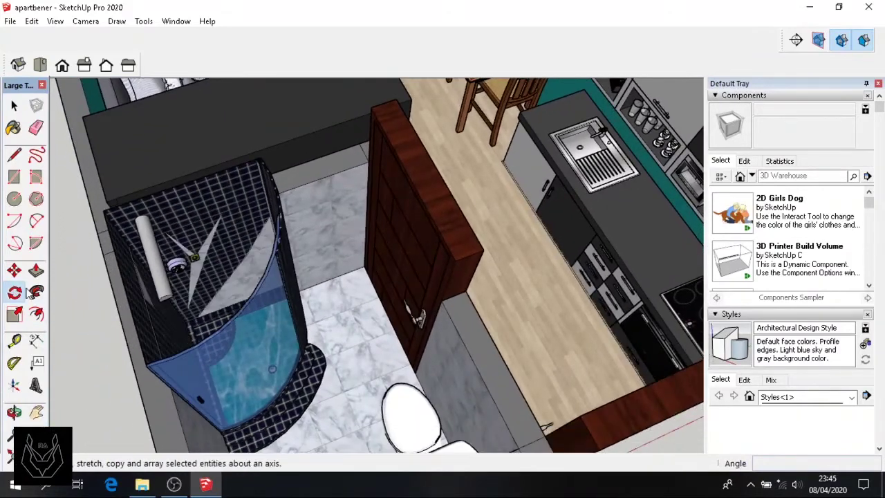
click(15, 292)
scroll(371, 279, up, 3)
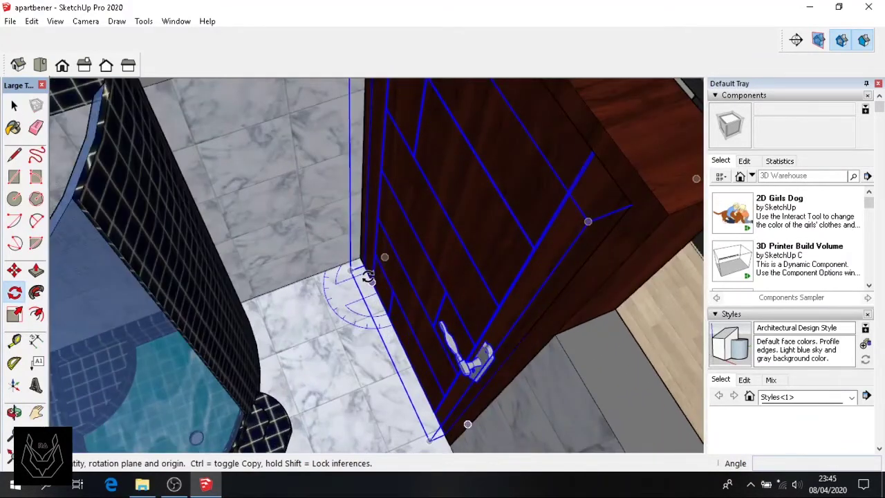
click(388, 322)
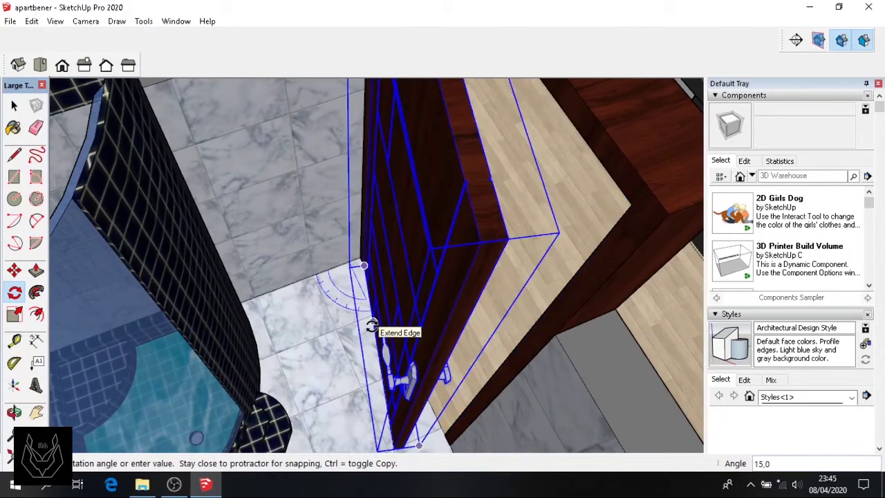
key(Return)
scroll(372, 326, down, 3)
scroll(371, 326, down, 2)
scroll(207, 311, down, 4)
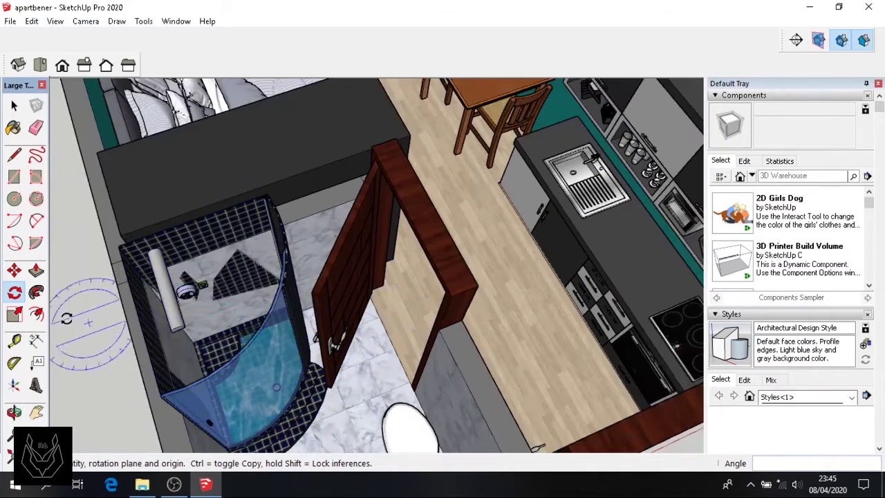
Try rotating the entrance door from its floor corner, then undo the wrong rotation
click(40, 413)
middle_drag(527, 339, 583, 316)
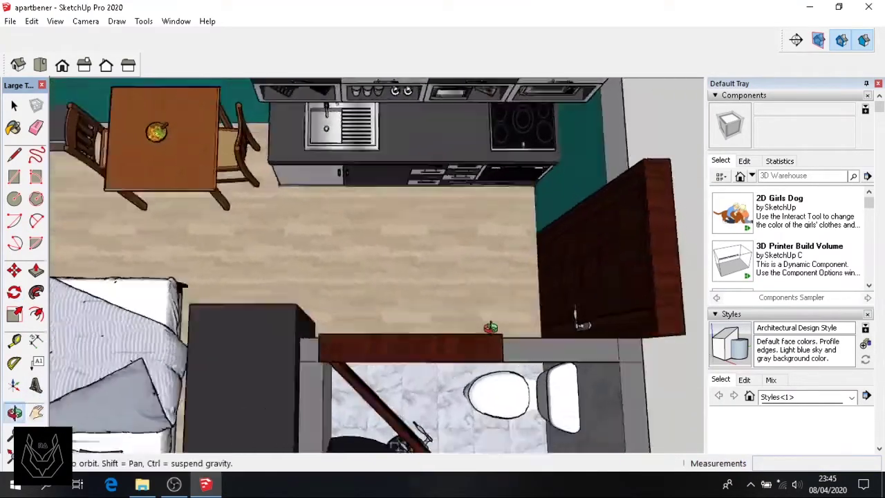
scroll(515, 223, up, 3)
middle_drag(516, 223, 497, 270)
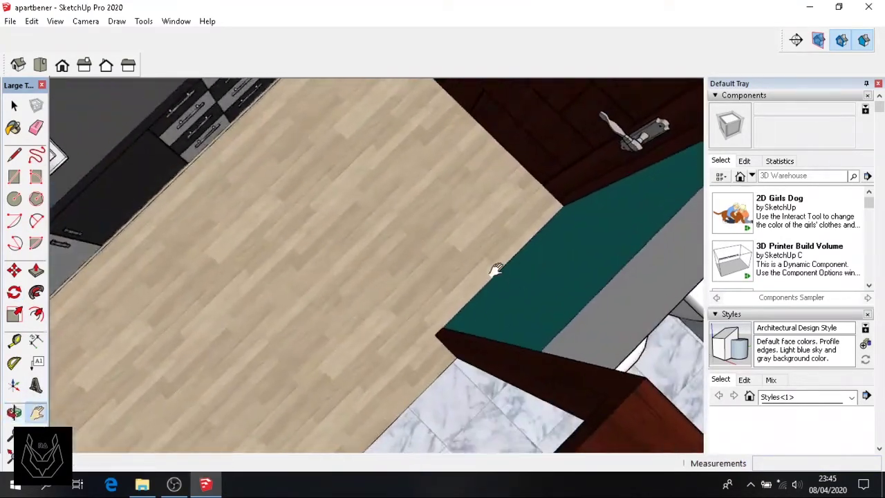
click(14, 291)
scroll(282, 184, down, 3)
scroll(357, 123, up, 4)
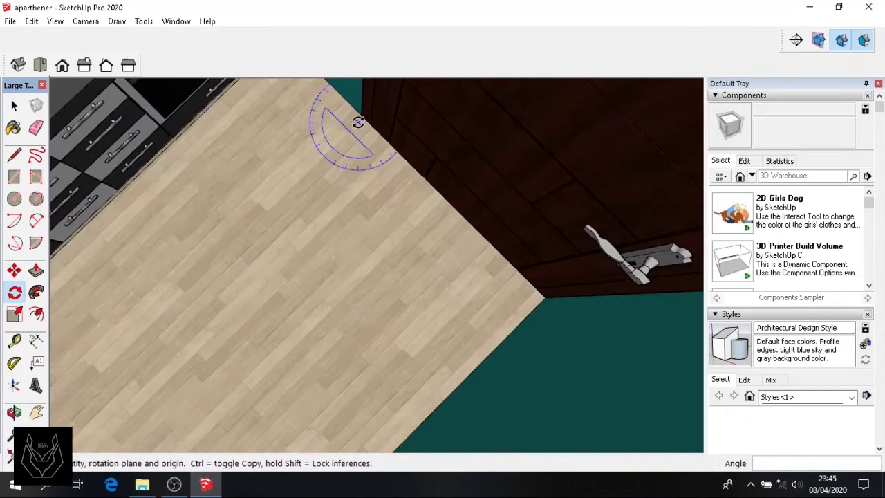
click(357, 135)
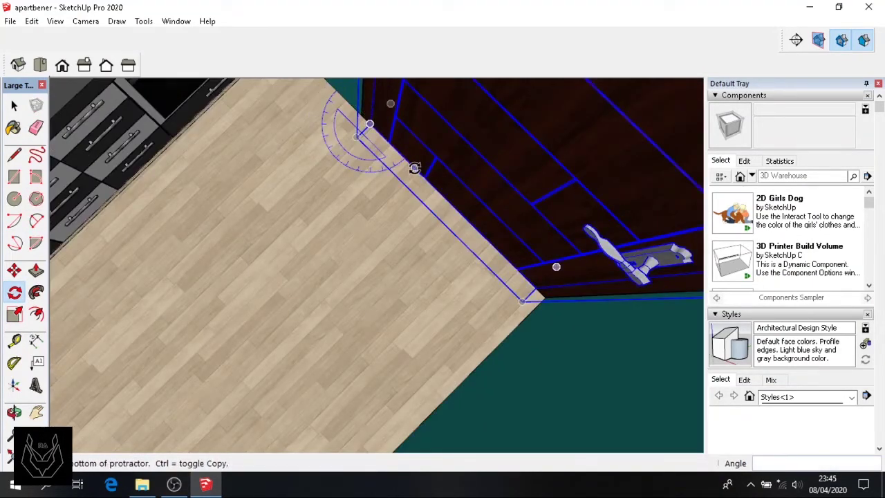
click(338, 198)
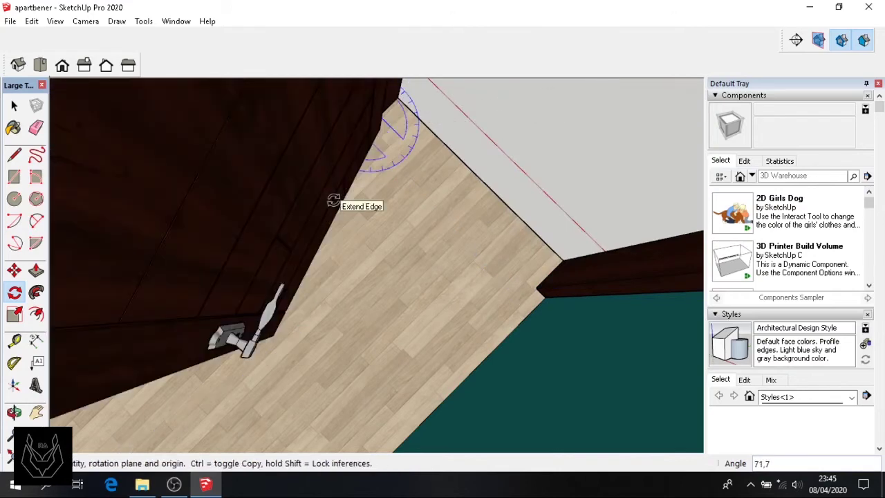
key(ctrl+z)
Flip the entrance door along its green and red axes
click(14, 105)
click(443, 166)
right_click(442, 165)
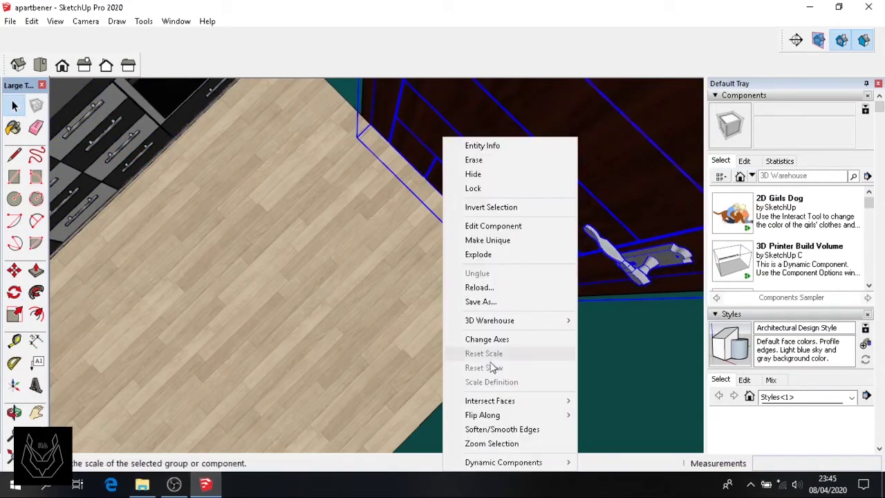
click(587, 427)
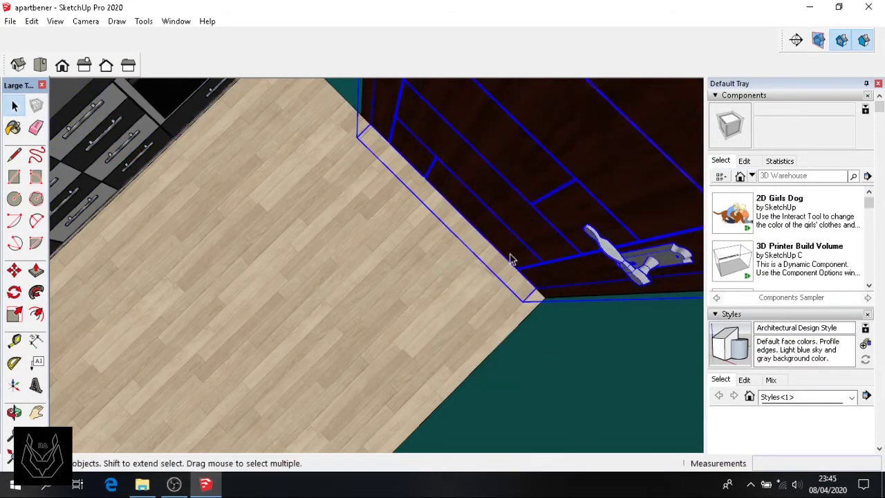
right_click(492, 192)
click(634, 413)
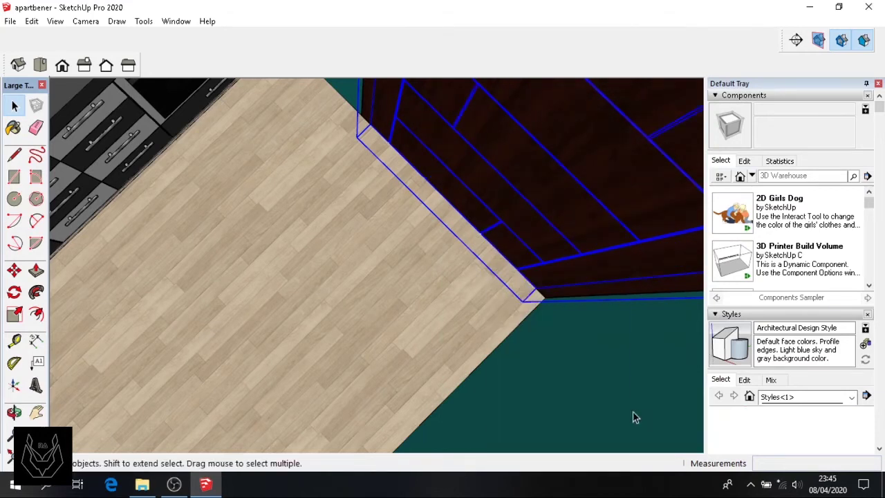
Swing the entrance door slightly open around its hinge corner
click(15, 292)
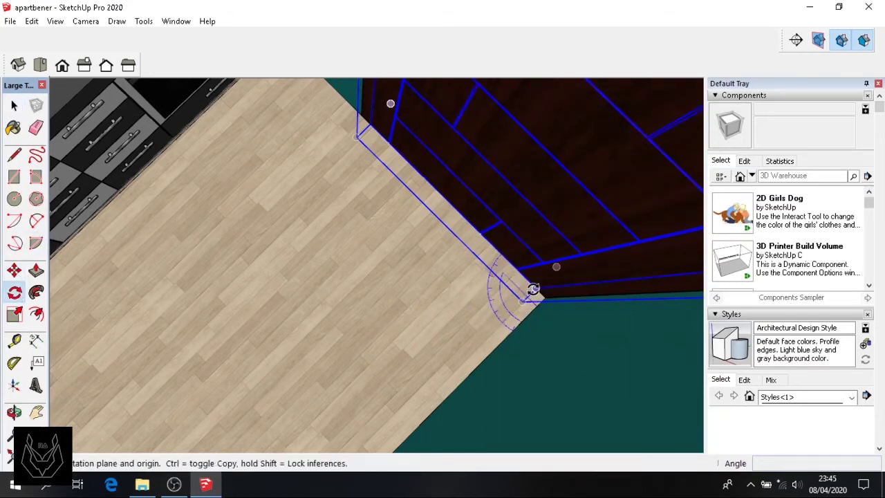
click(533, 289)
click(477, 234)
key(Return)
mouse_move(479, 243)
middle_down()
mouse_move(395, 286)
mouse_move(257, 318)
middle_up()
key(h)
scroll(382, 133, up, 3)
mouse_move(382, 134)
middle_down()
mouse_move(301, 307)
mouse_move(418, 348)
mouse_move(235, 238)
middle_up()
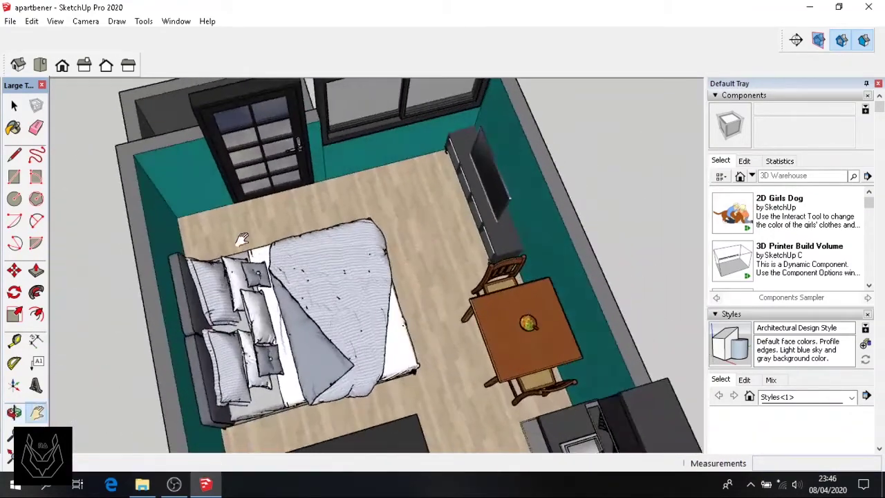
Start a rotation pivoted on the floor by the glazed door, then cancel it
scroll(290, 245, up, 3)
shift+middle_drag(291, 245, 267, 334)
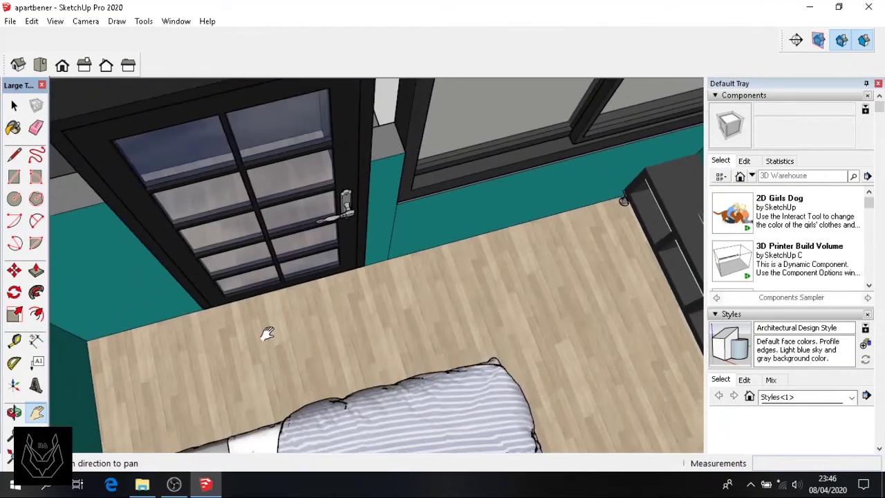
click(16, 295)
scroll(214, 314, up, 3)
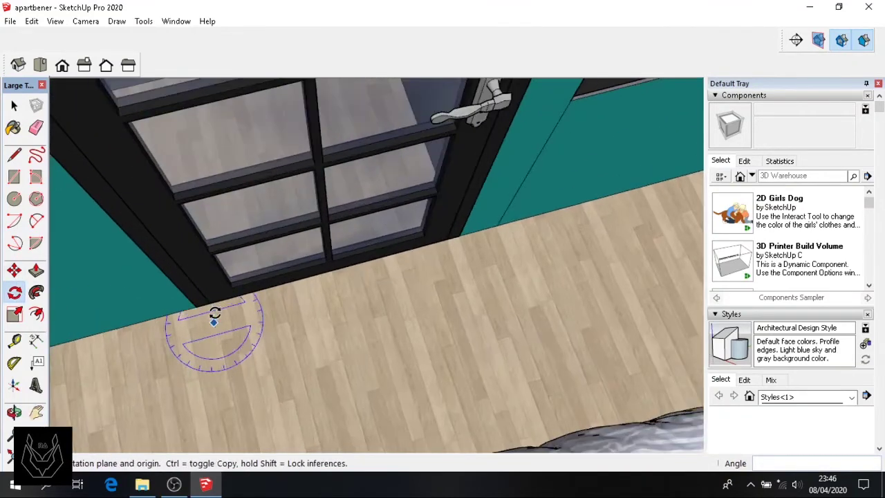
click(209, 303)
click(277, 285)
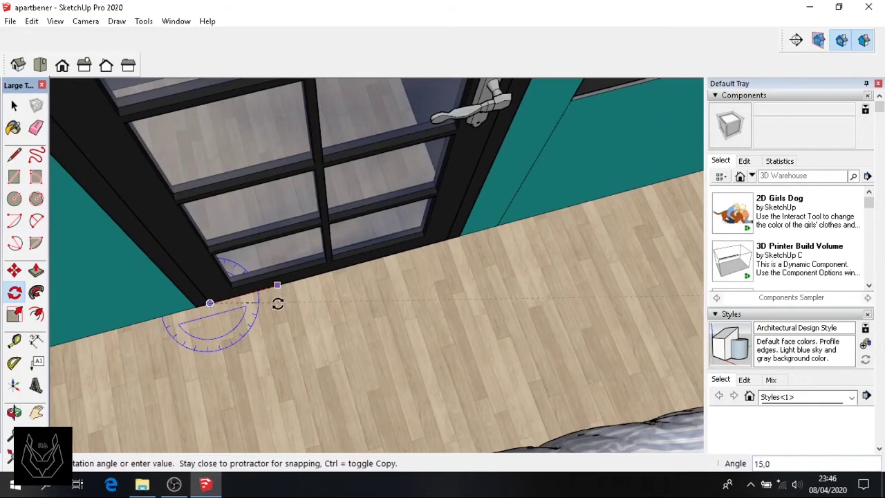
key(Escape)
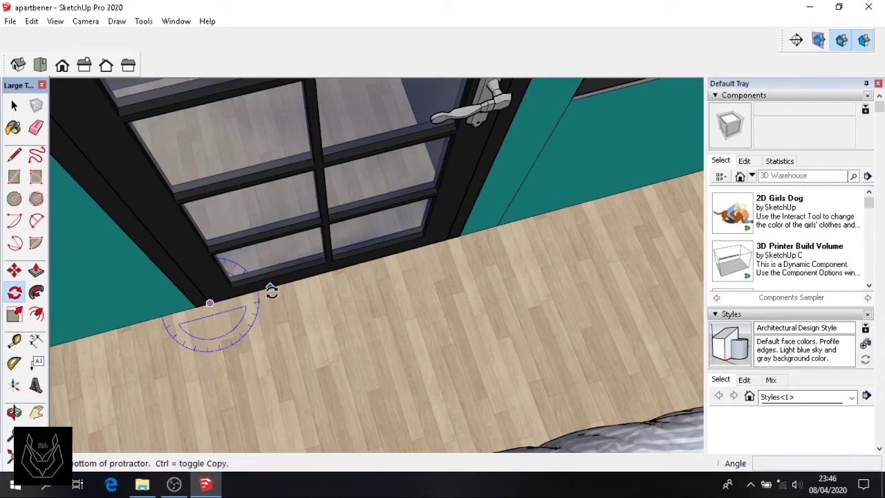
Select the glazed door and rotate it 90° about its bottom corner
click(15, 105)
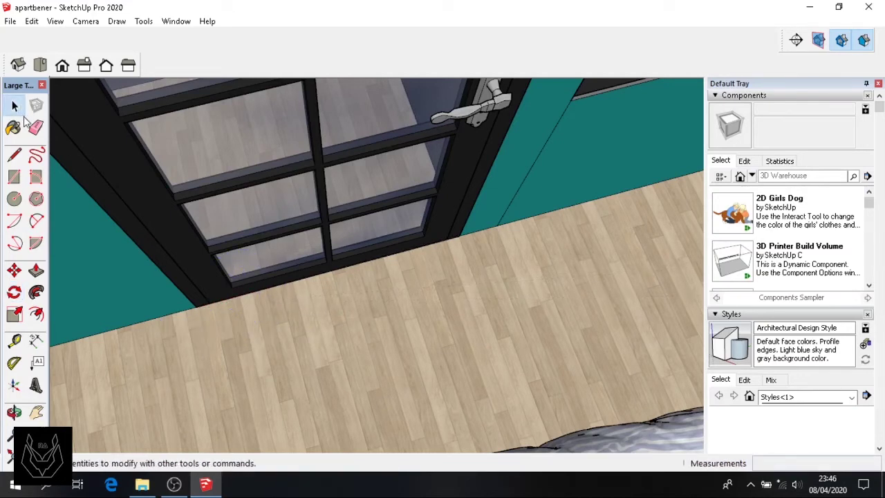
click(15, 292)
scroll(221, 304, up, 3)
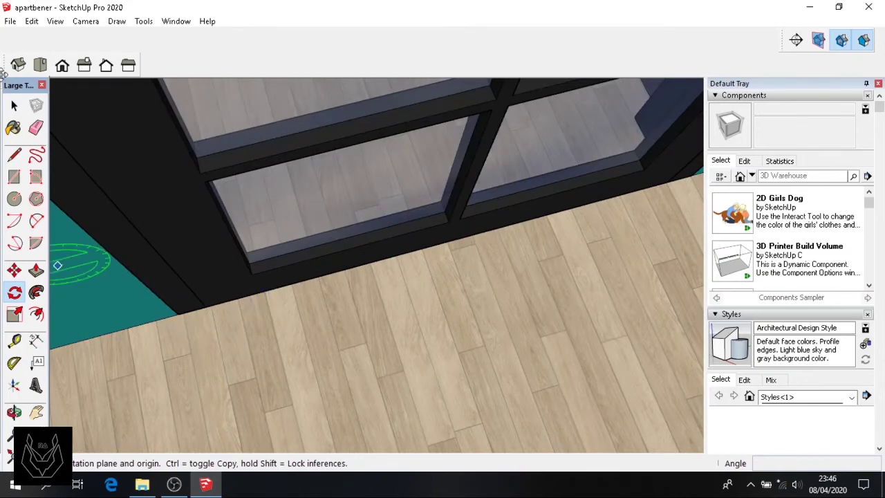
click(14, 106)
click(237, 267)
click(8, 297)
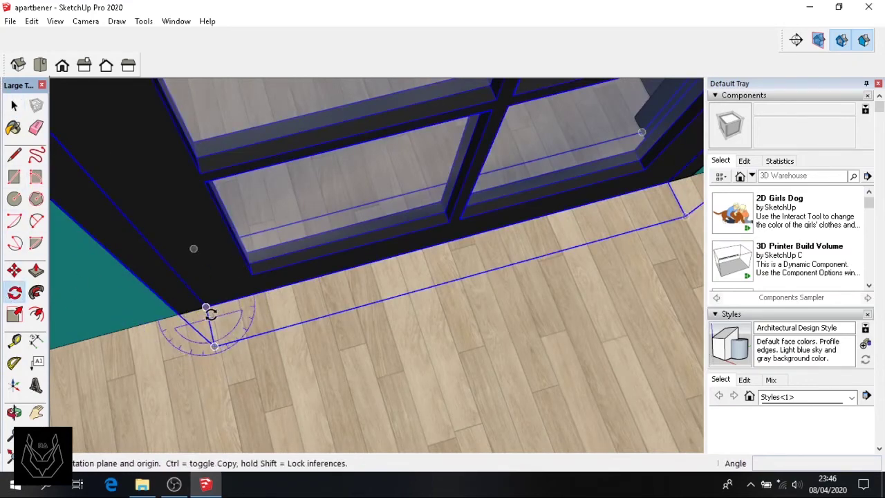
click(214, 346)
click(331, 275)
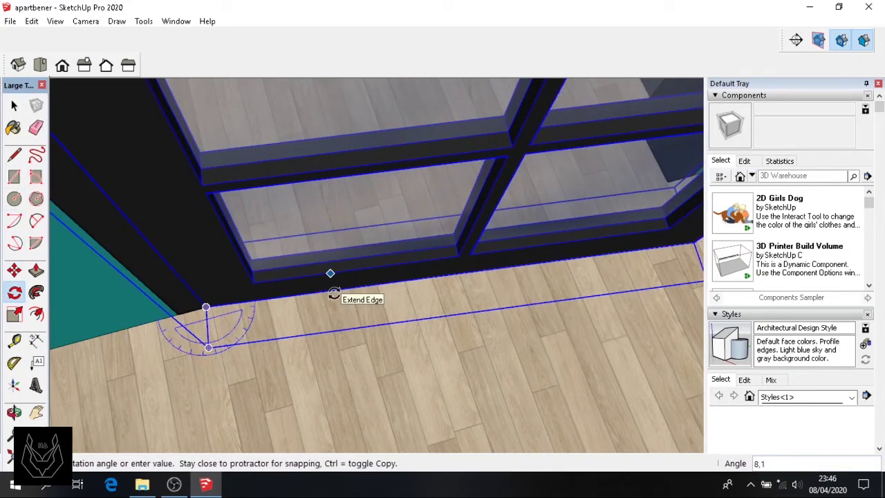
text(90)
key(Return)
click(40, 64)
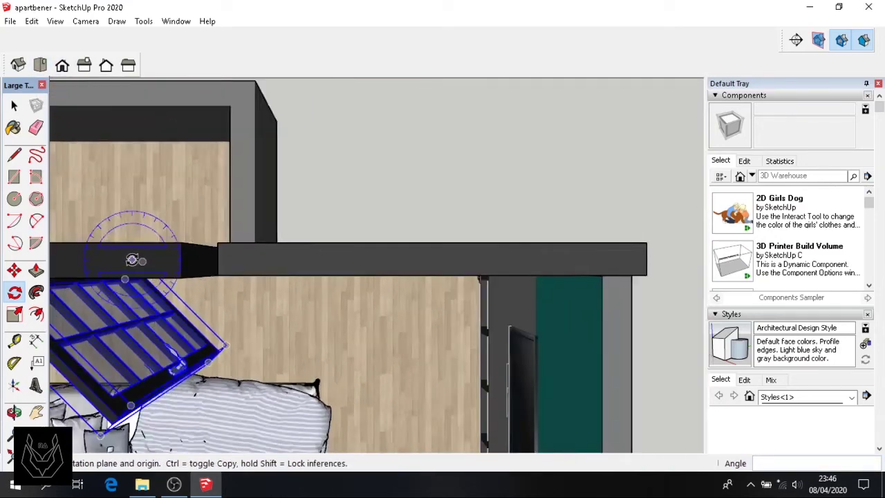
key(space)
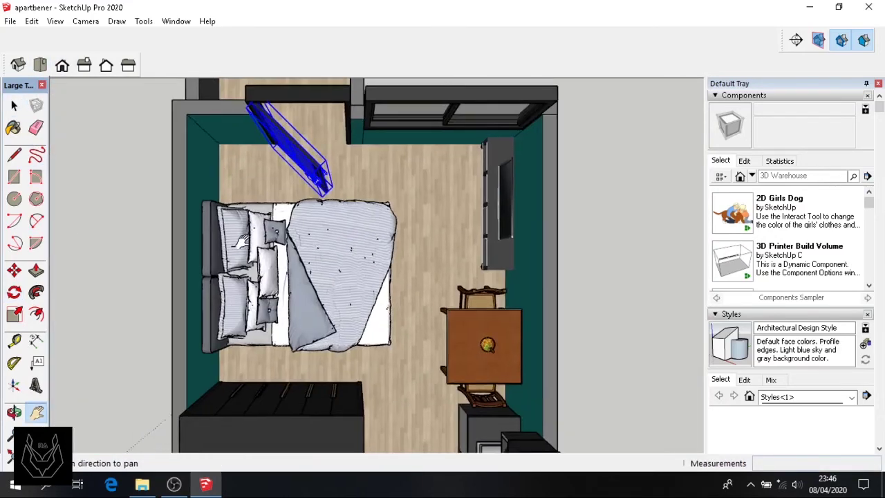
Fit the whole apartment in Top view, then orbit the Iso view to a high oblique angle
click(86, 316)
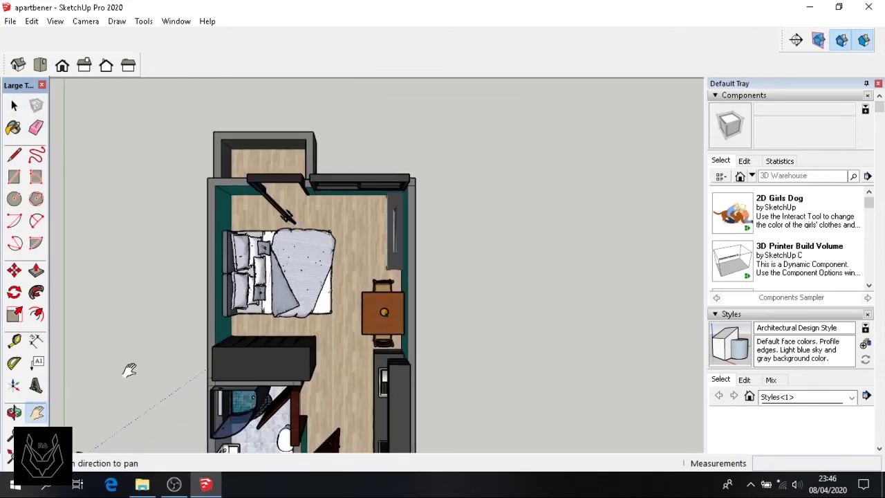
mouse_move(130, 370)
mouse_down()
mouse_move(144, 313)
mouse_move(76, 193)
mouse_up()
scroll(257, 335, down, 1)
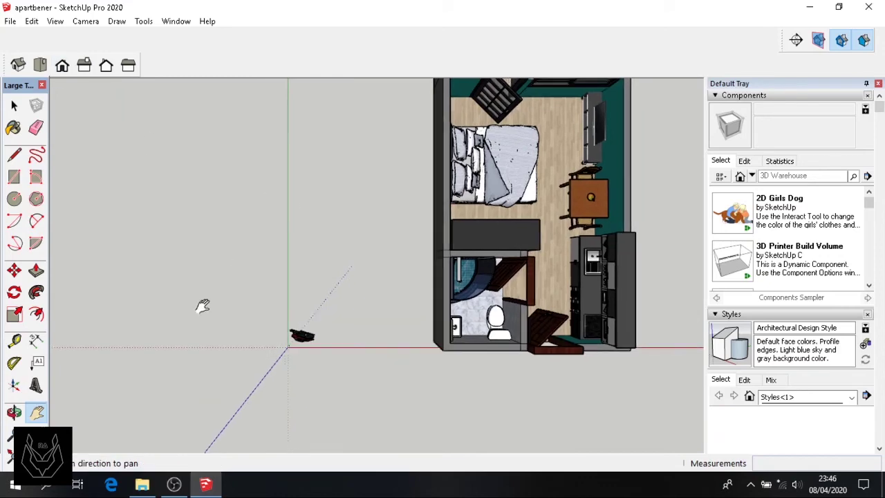
click(18, 65)
mouse_move(264, 268)
middle_down()
mouse_move(482, 335)
mouse_move(469, 311)
middle_up()
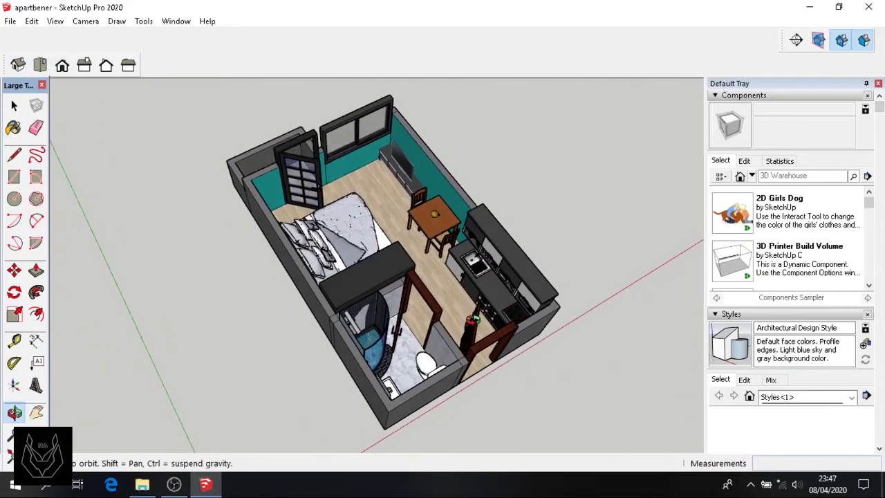
scroll(488, 201, up, 2)
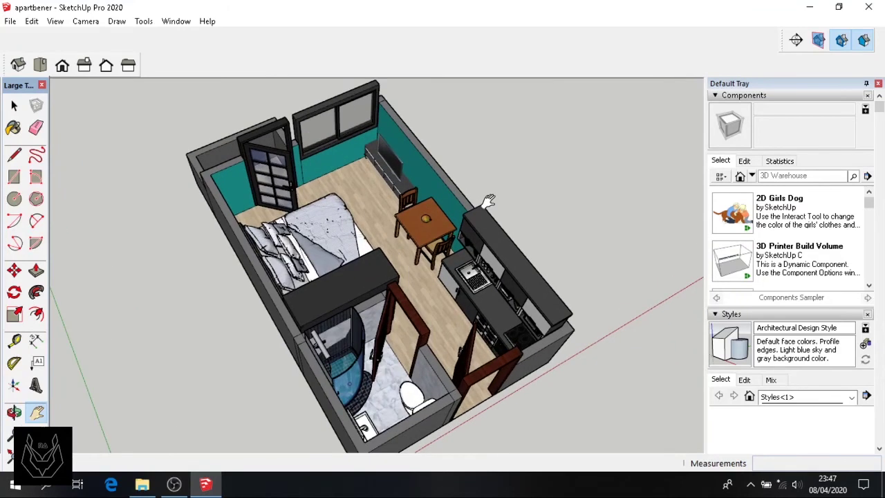